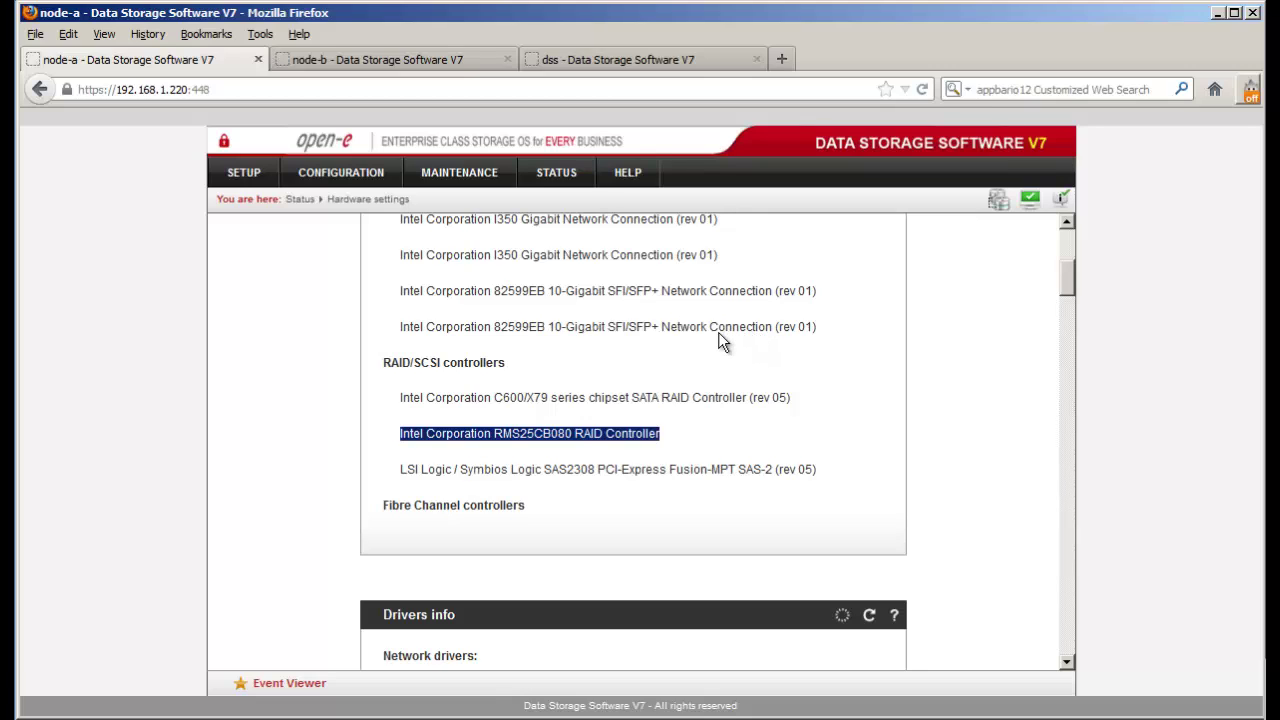
Open the Hardware settings status page of node-a.
{"action": "scroll", "coordinate": [718, 340], "scroll_direction": "up", "scroll_amount": 2}
{"action": "left_click", "coordinate": [571, 175]}
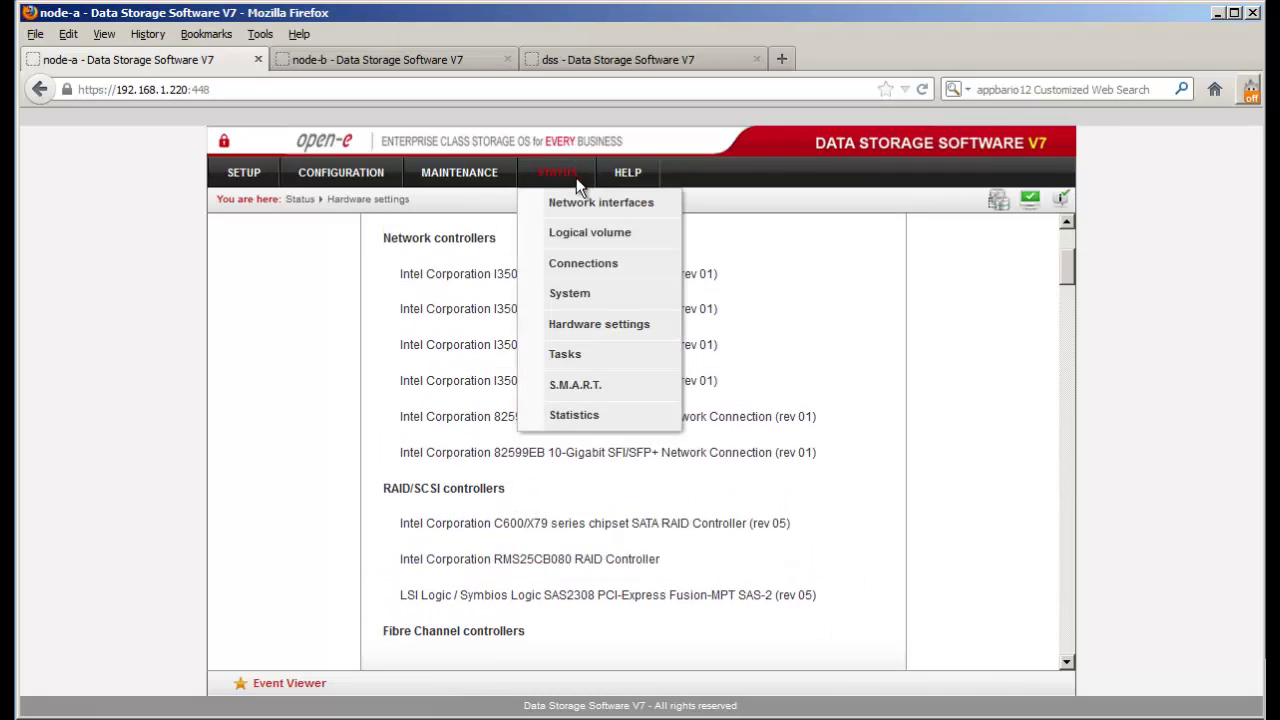
{"action": "left_click", "coordinate": [651, 336]}
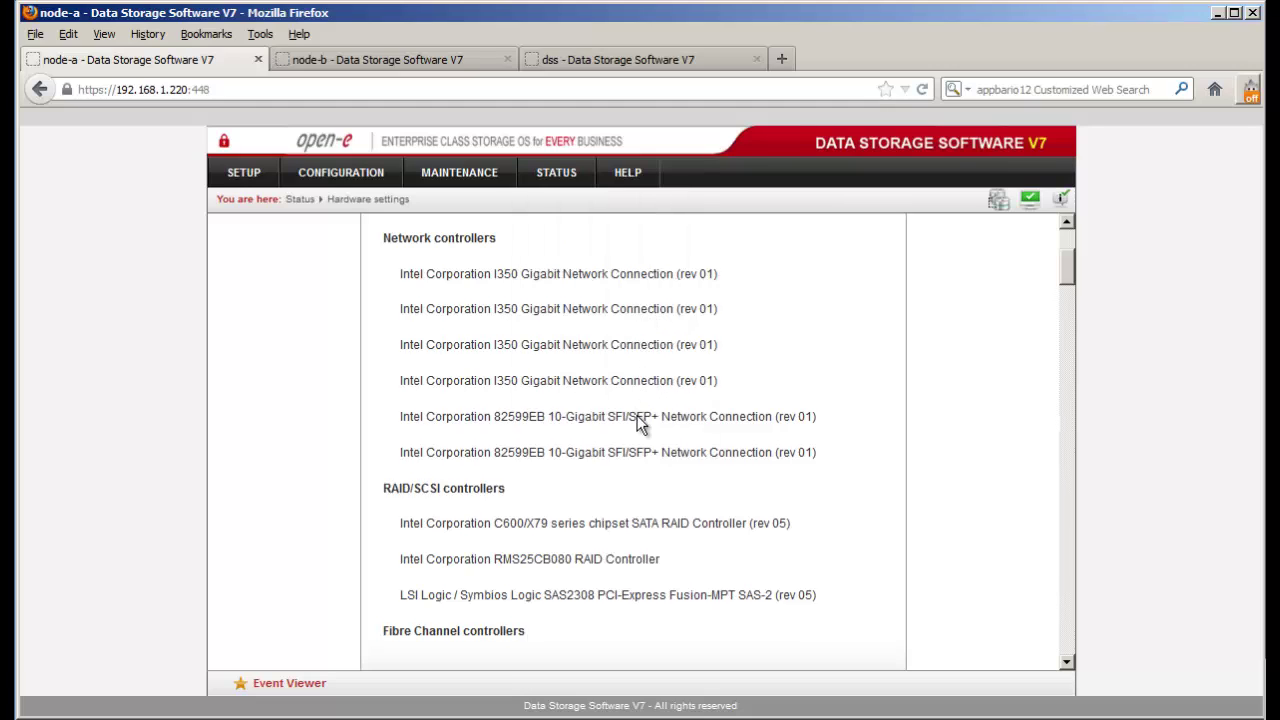
Examine the network and RAID/SCSI controllers in Controllers info and highlight the Intel Corporation RMS25CB080 RAID Controller entry.
{"action": "scroll", "coordinate": [640, 423], "scroll_direction": "down", "scroll_amount": 1}
{"action": "scroll", "coordinate": [619, 442], "scroll_direction": "up", "scroll_amount": 4}
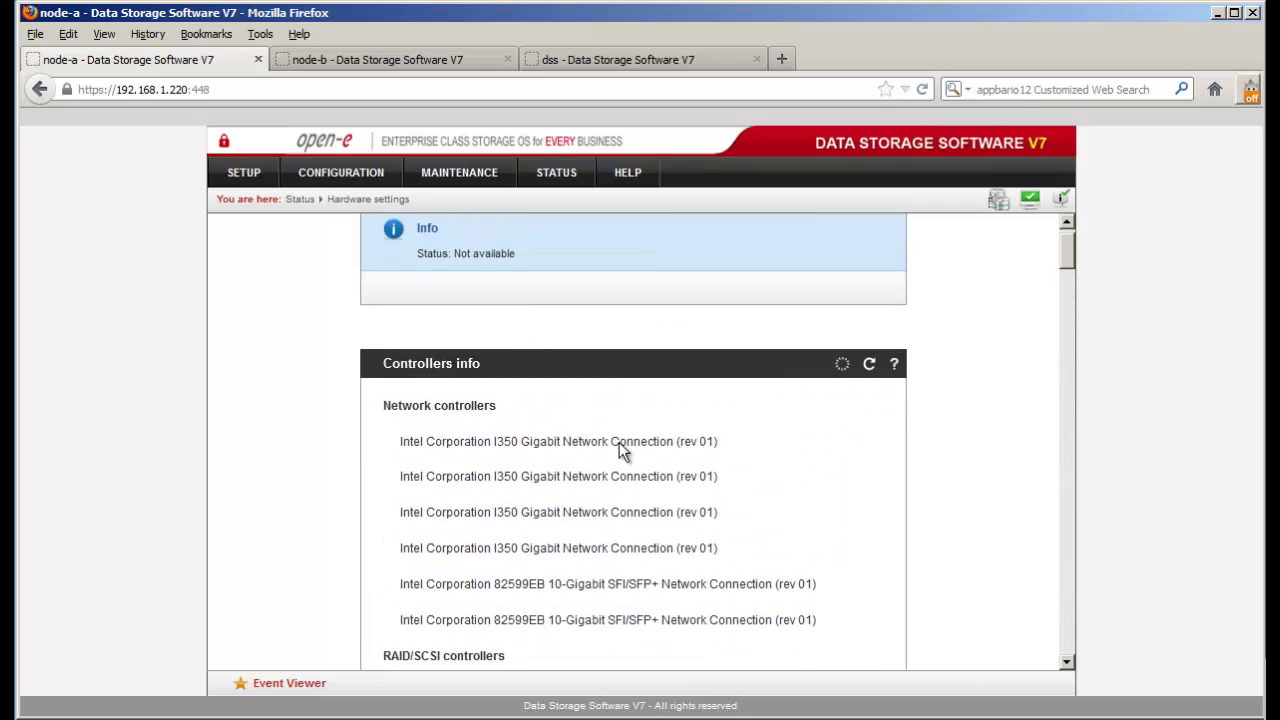
{"action": "scroll", "coordinate": [619, 442], "scroll_direction": "up", "scroll_amount": 1}
{"action": "scroll", "coordinate": [619, 442], "scroll_direction": "down", "scroll_amount": 1}
{"action": "scroll", "coordinate": [619, 442], "scroll_direction": "up", "scroll_amount": 1}
{"action": "scroll", "coordinate": [619, 442], "scroll_direction": "down", "scroll_amount": 2}
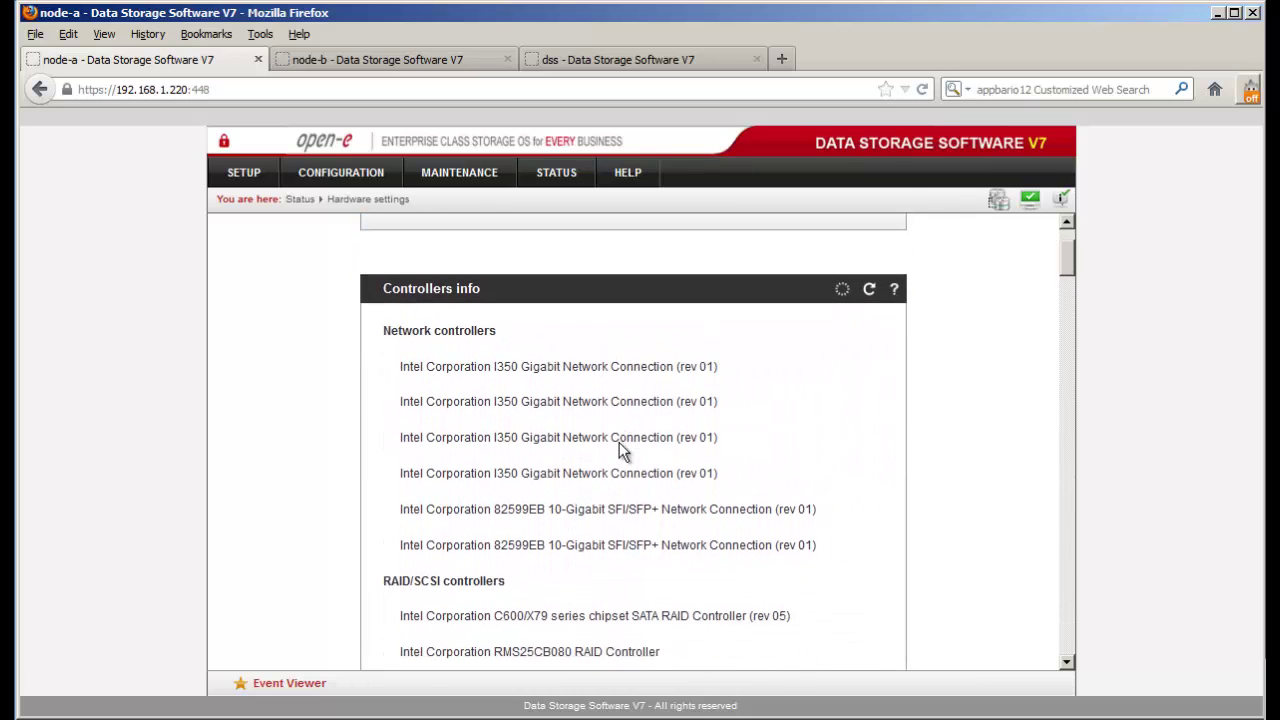
{"action": "scroll", "coordinate": [619, 445], "scroll_direction": "down", "scroll_amount": 2}
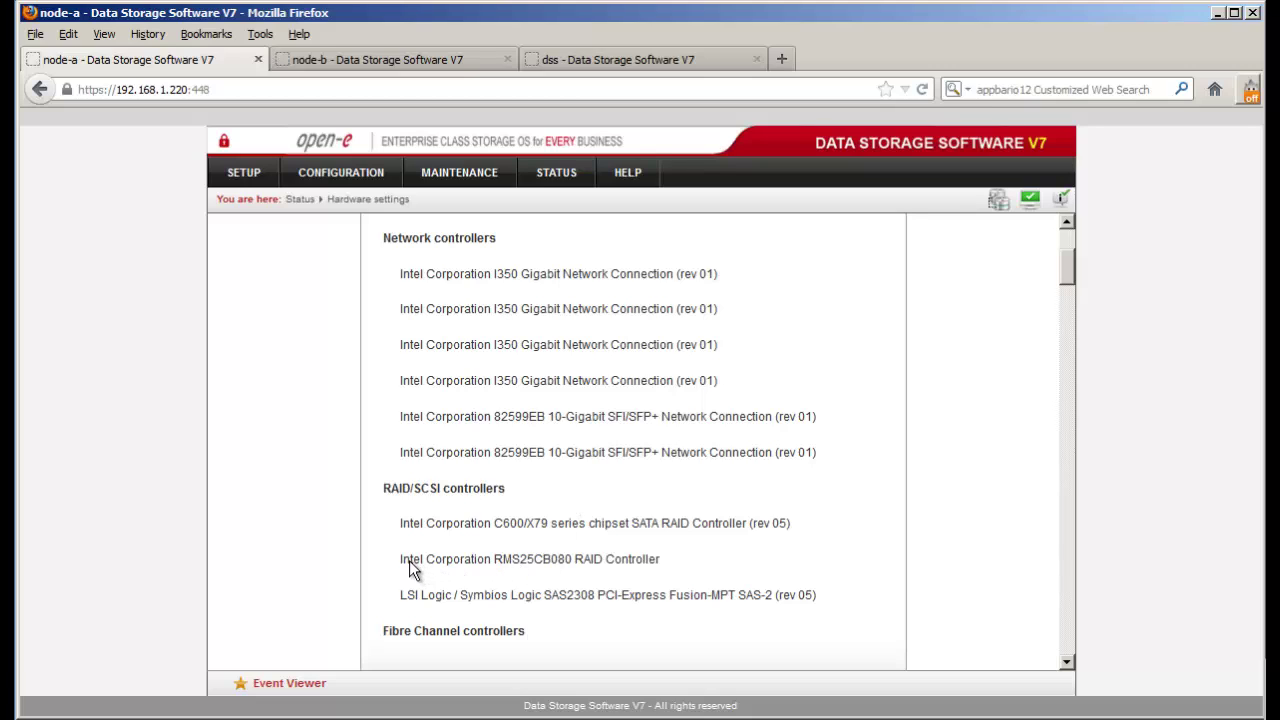
{"action": "left_click_drag", "start_coordinate": [400, 562], "coordinate": [573, 565]}
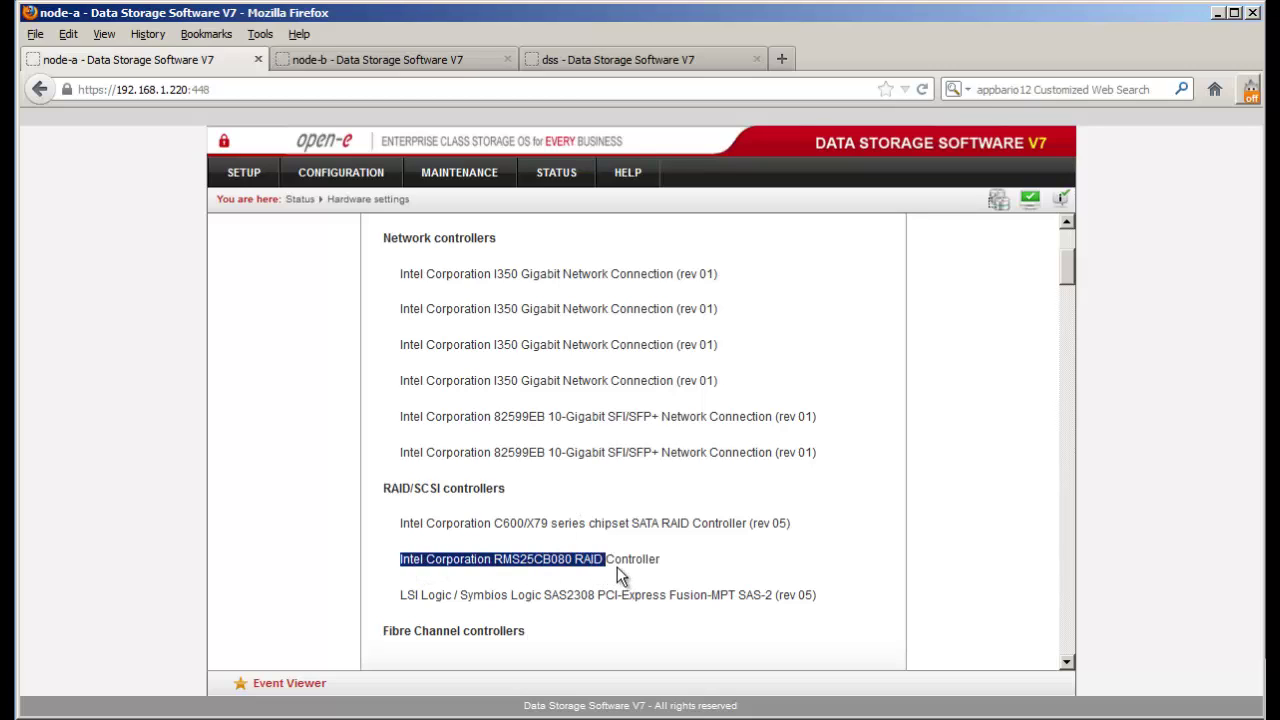
{"action": "left_click_drag", "start_coordinate": [657, 578], "coordinate": [668, 578]}
Check the RAID/SCSI controllers listed for node-b and dss, and return to node-a's hardware settings.
{"action": "left_click", "coordinate": [434, 56]}
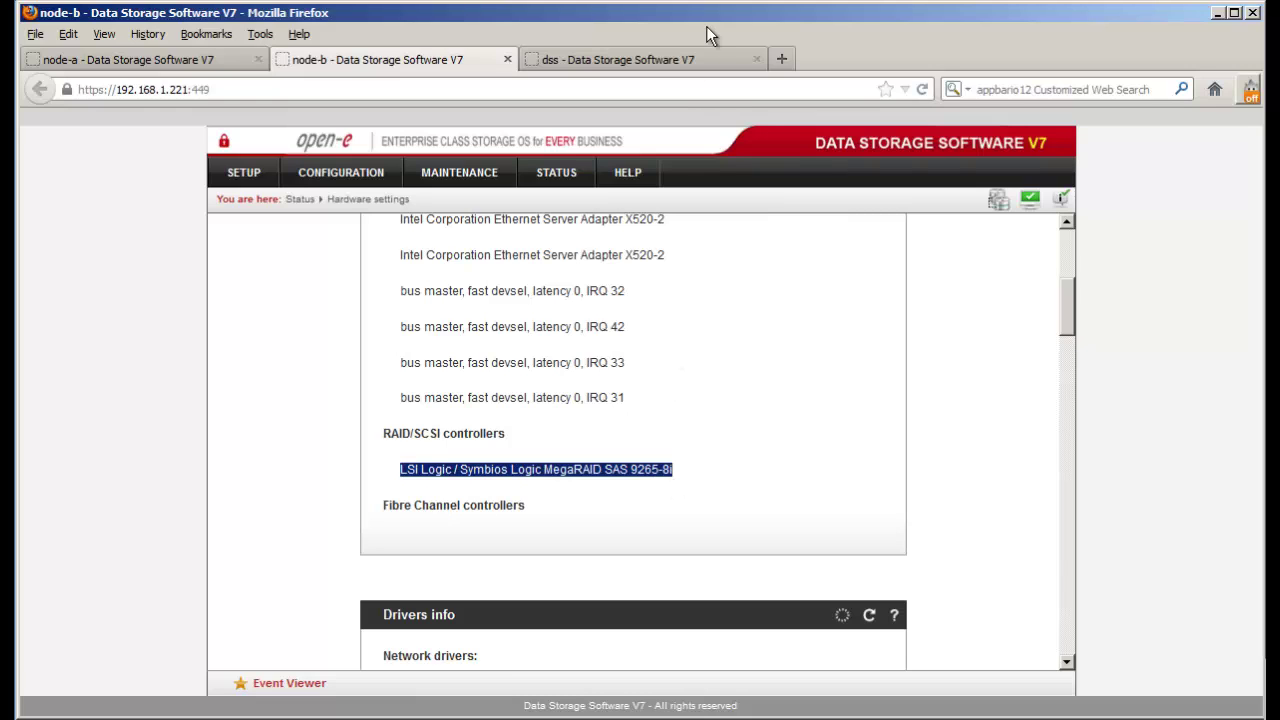
{"action": "left_click", "coordinate": [706, 70]}
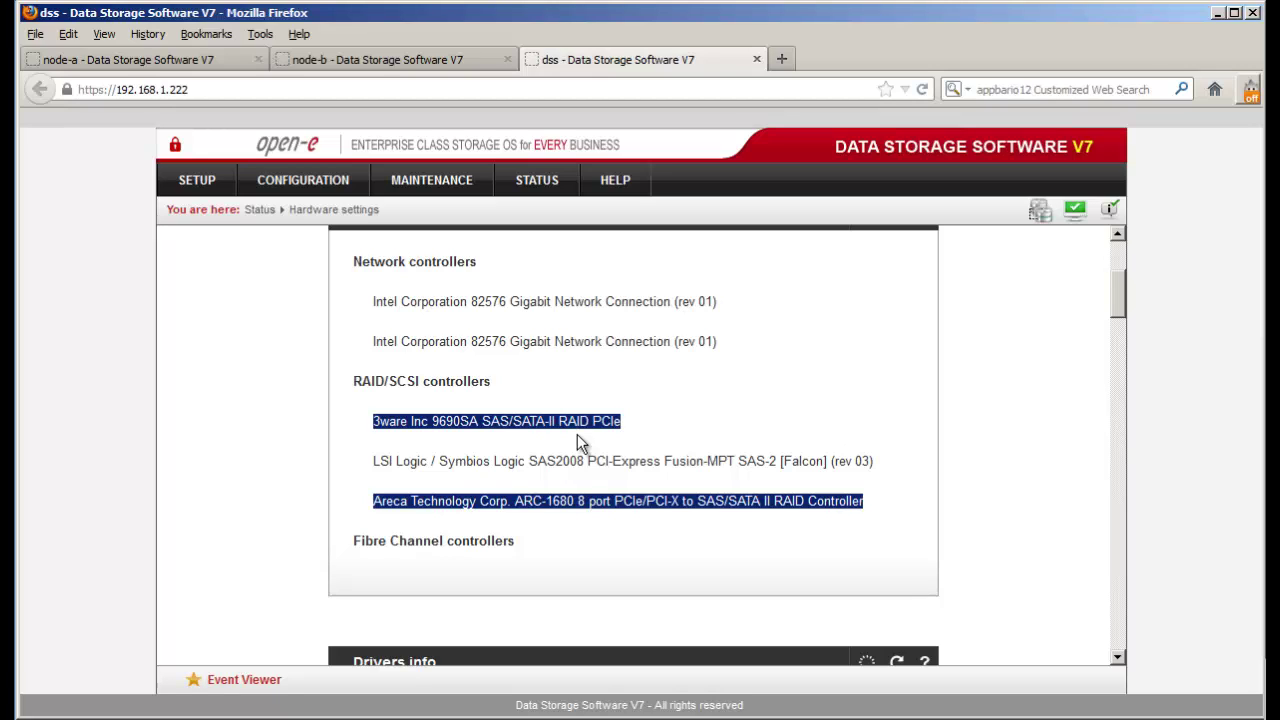
{"action": "left_click", "coordinate": [128, 66]}
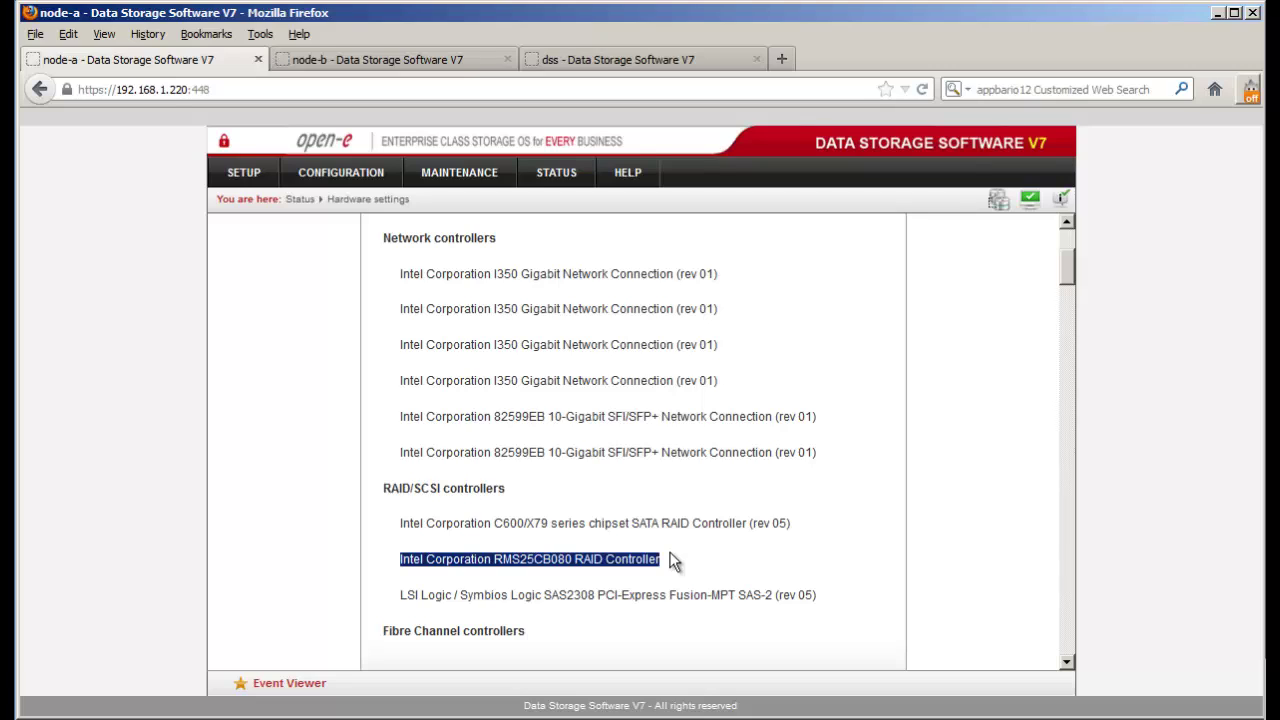
Check the RMS25CB080 firmware properties in MegaRAID Storage Manager and switch to its Install & Configure support page in Internet Explorer.
{"action": "left_click", "coordinate": [249, 712]}
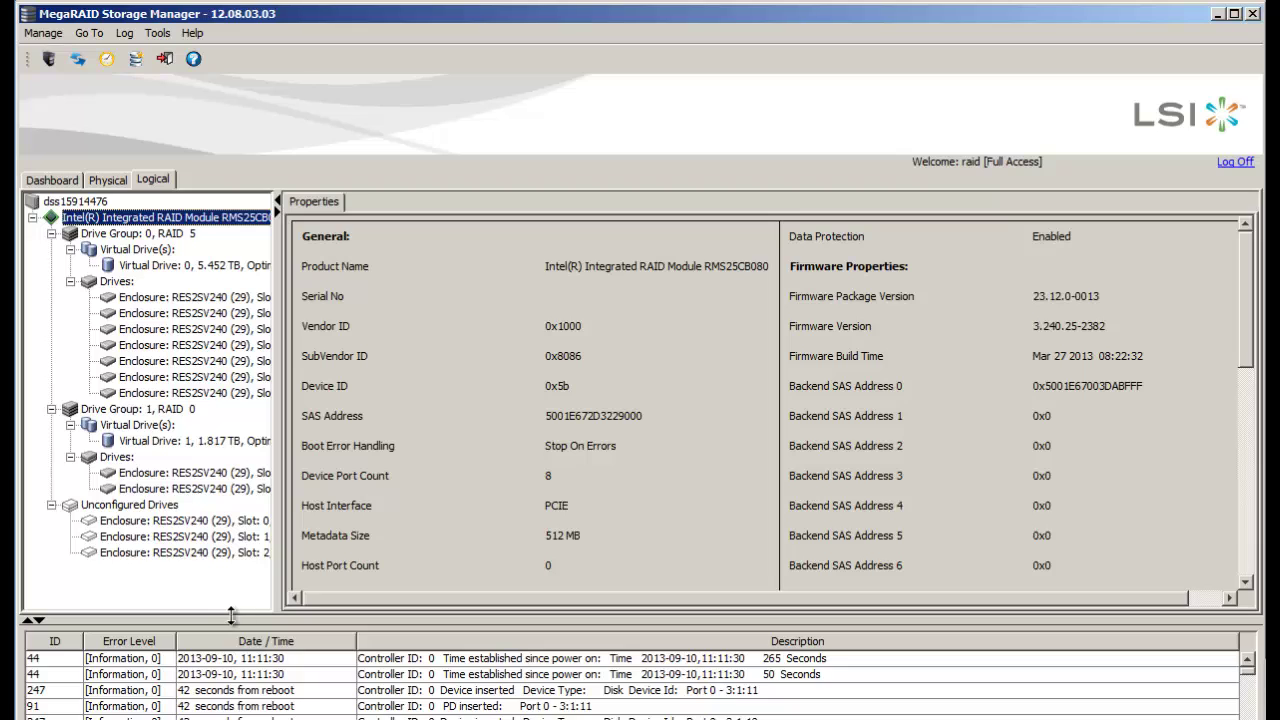
{"action": "left_click", "coordinate": [144, 716]}
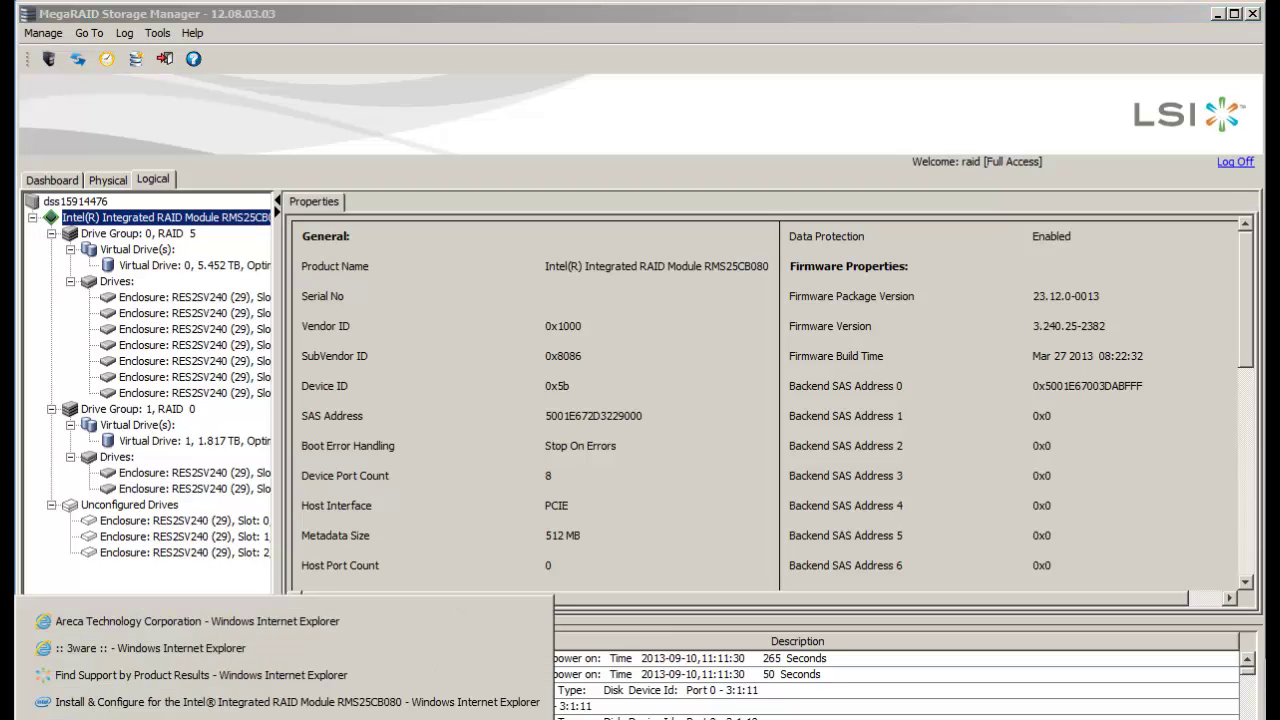
{"action": "left_click", "coordinate": [520, 702]}
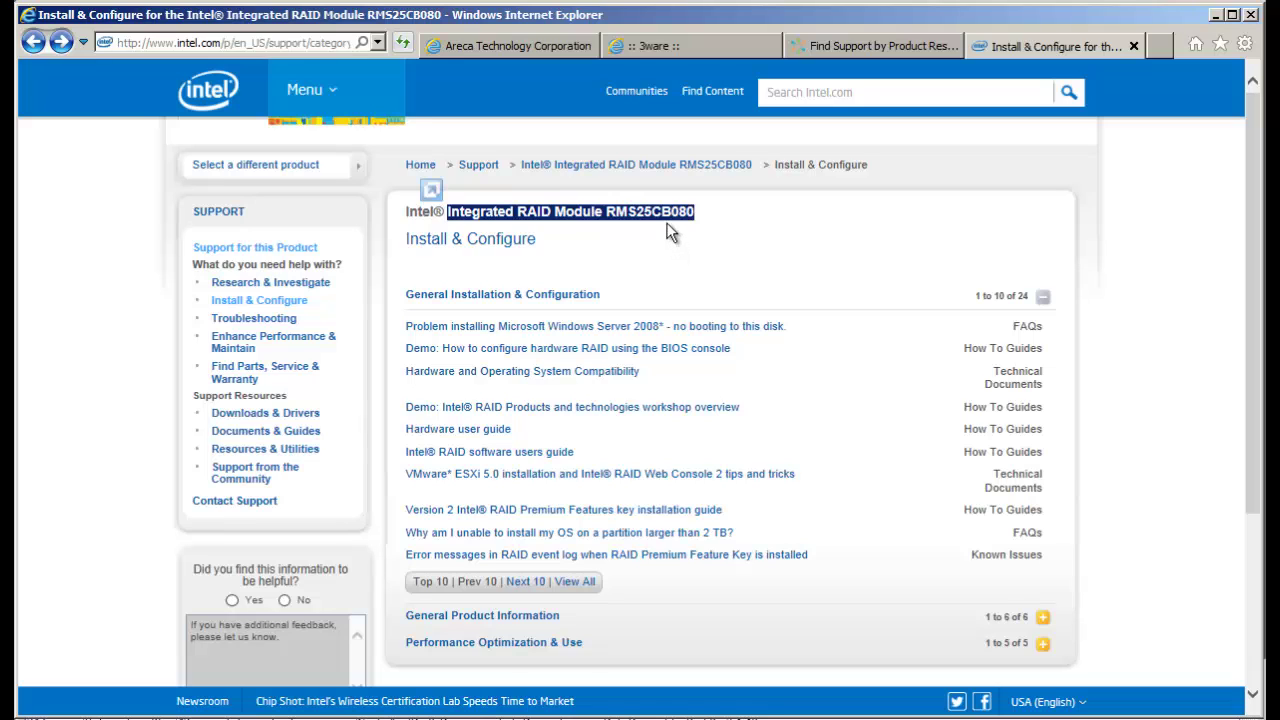
Filter the RMS25CB080 module's downloads to OS Independent firmware and examine the listed firmware flash updates.
{"action": "left_click", "coordinate": [311, 421]}
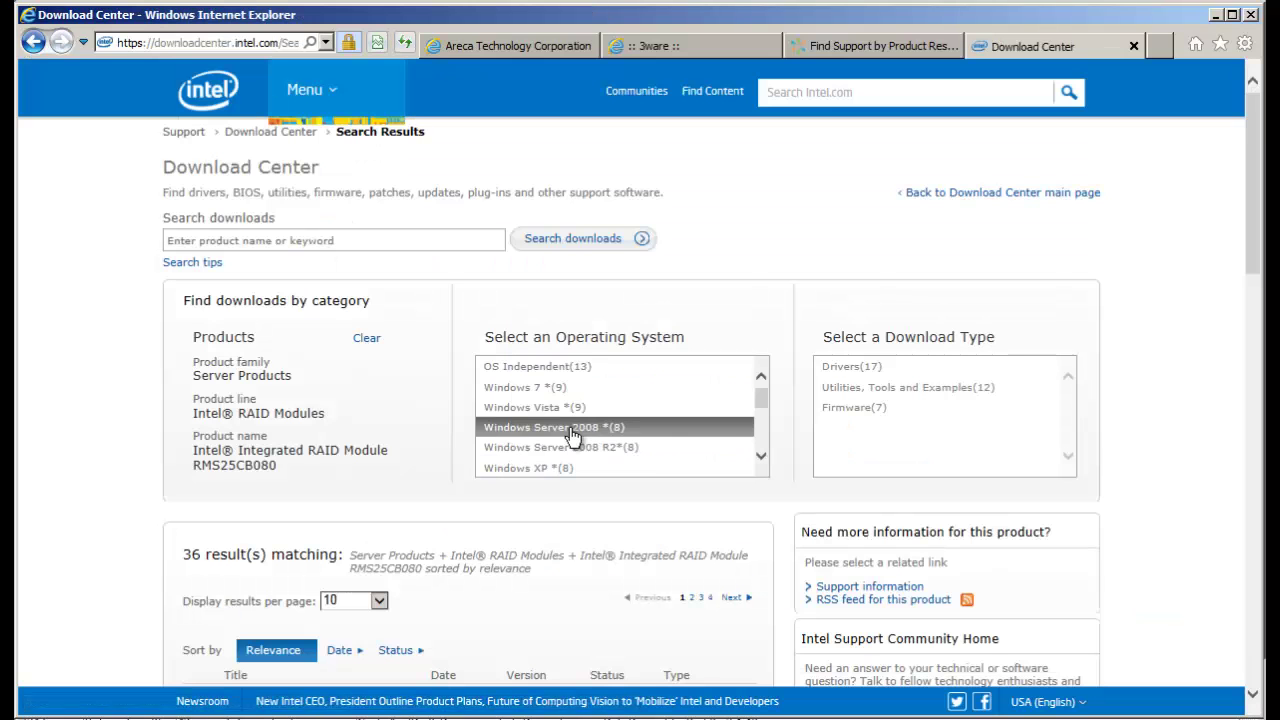
{"action": "left_click", "coordinate": [857, 410]}
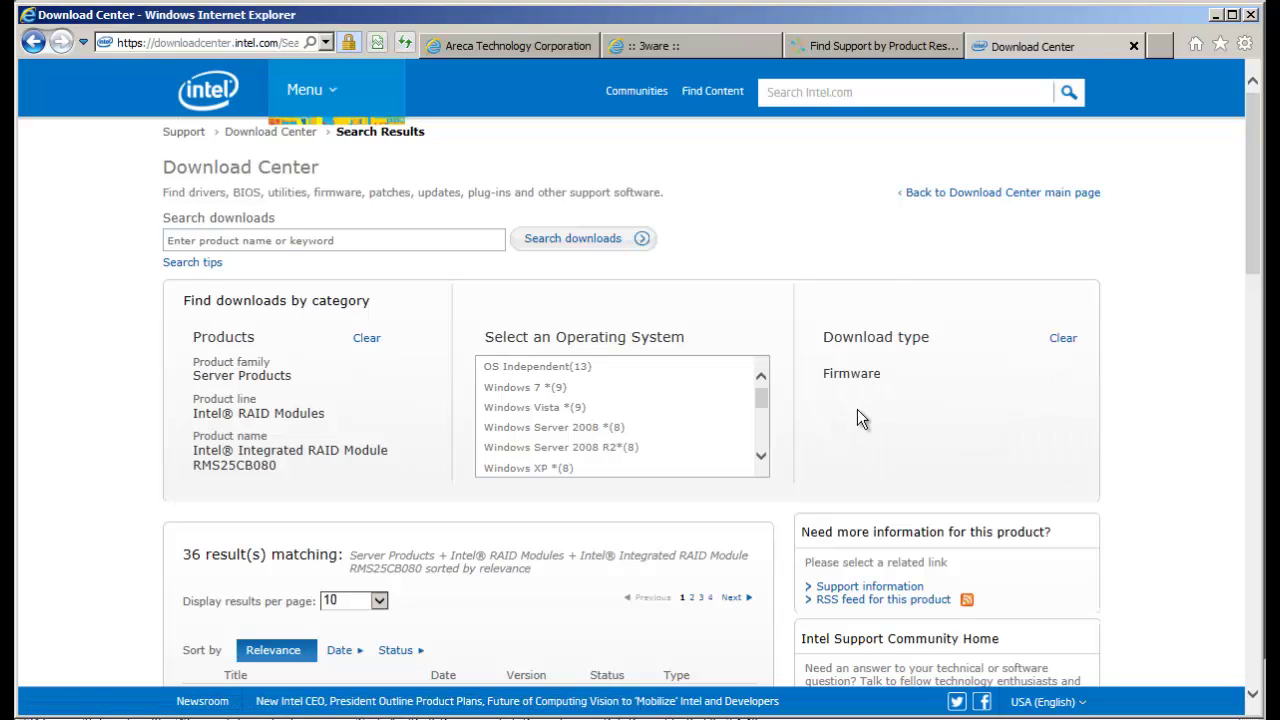
{"action": "scroll", "coordinate": [856, 410], "scroll_direction": "down", "scroll_amount": 3}
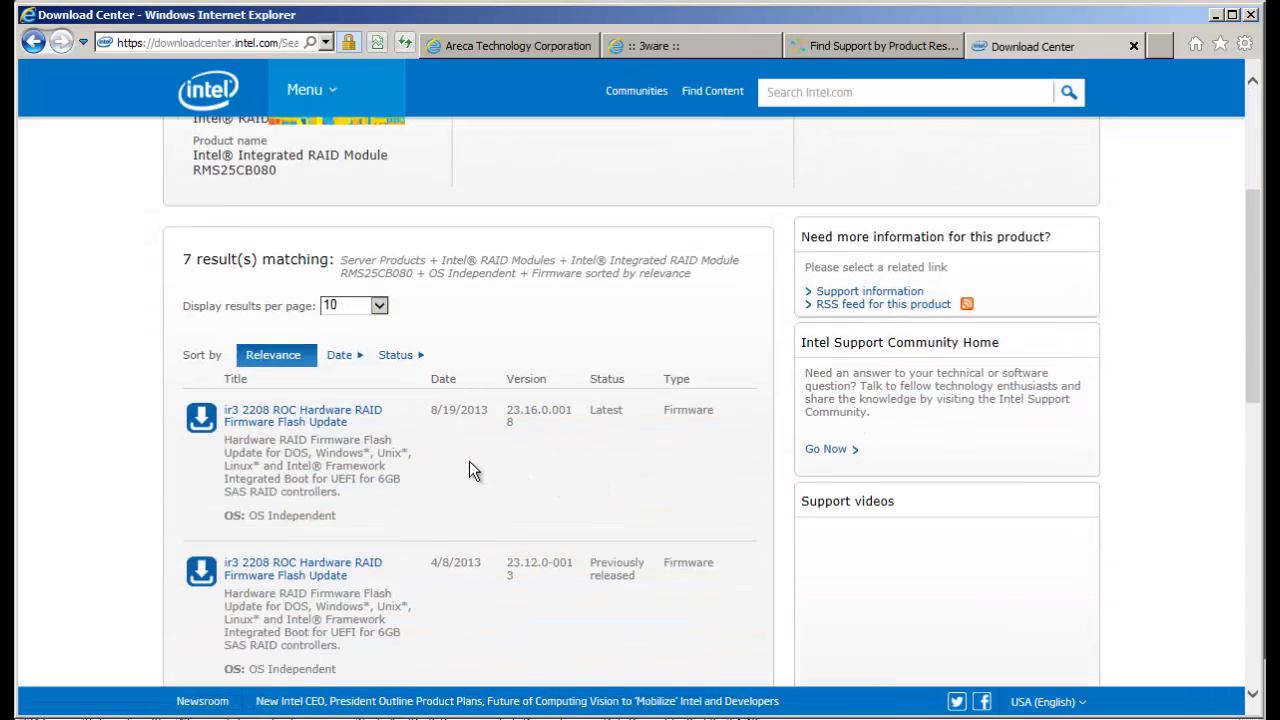
{"action": "scroll", "coordinate": [469, 461], "scroll_direction": "down", "scroll_amount": 1}
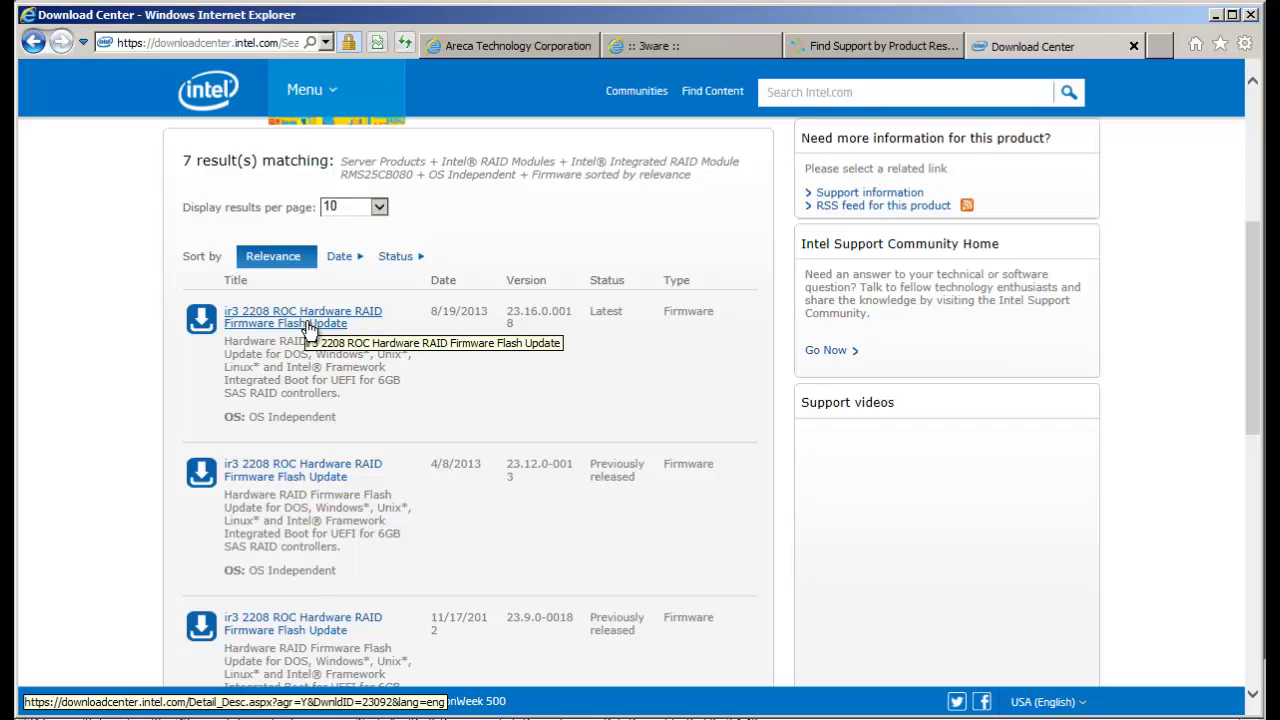
{"action": "scroll", "coordinate": [308, 330], "scroll_direction": "up", "scroll_amount": 1}
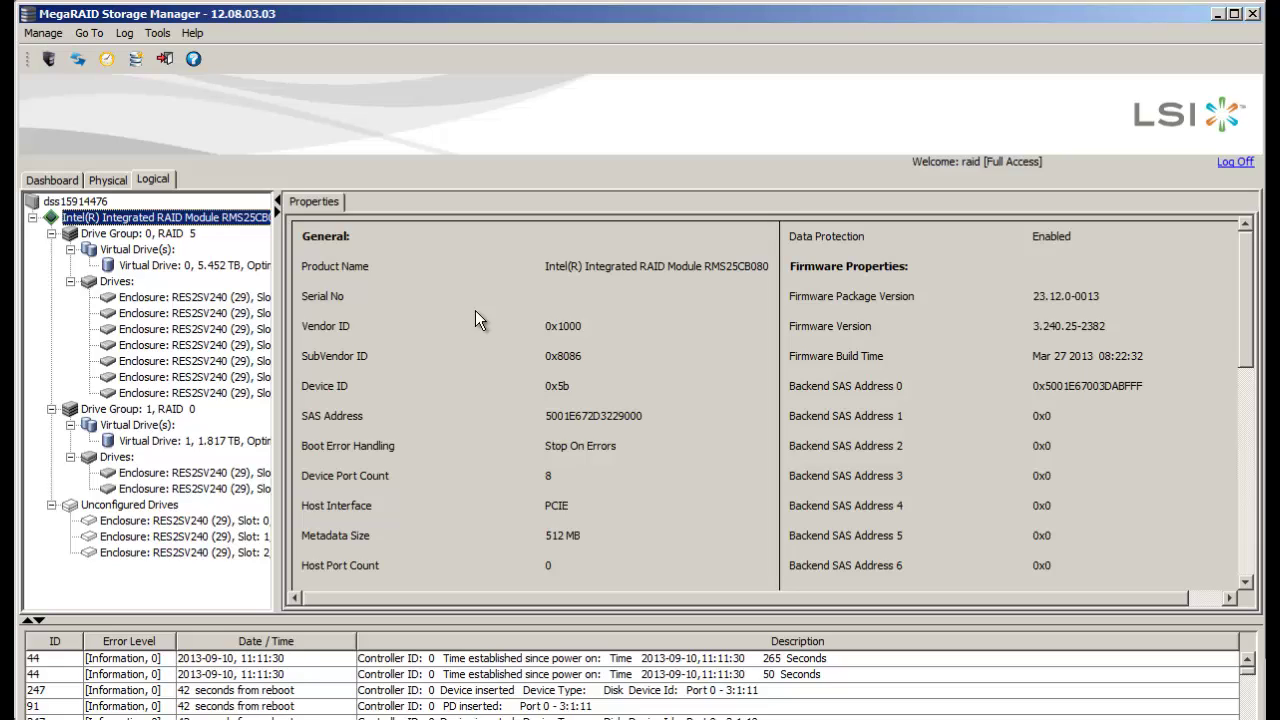
{"action": "left_click", "coordinate": [109, 182]}
{"action": "right_click", "coordinate": [133, 215]}
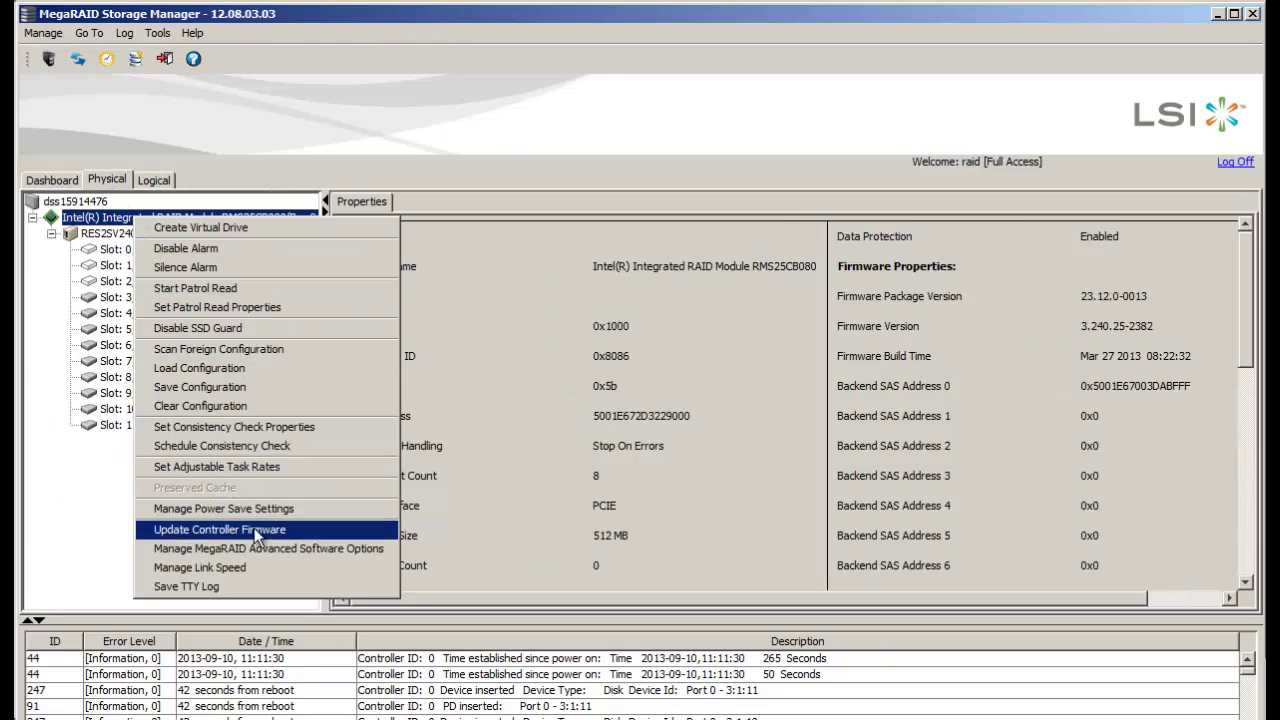
{"action": "left_click", "coordinate": [152, 180]}
{"action": "left_click", "coordinate": [152, 180]}
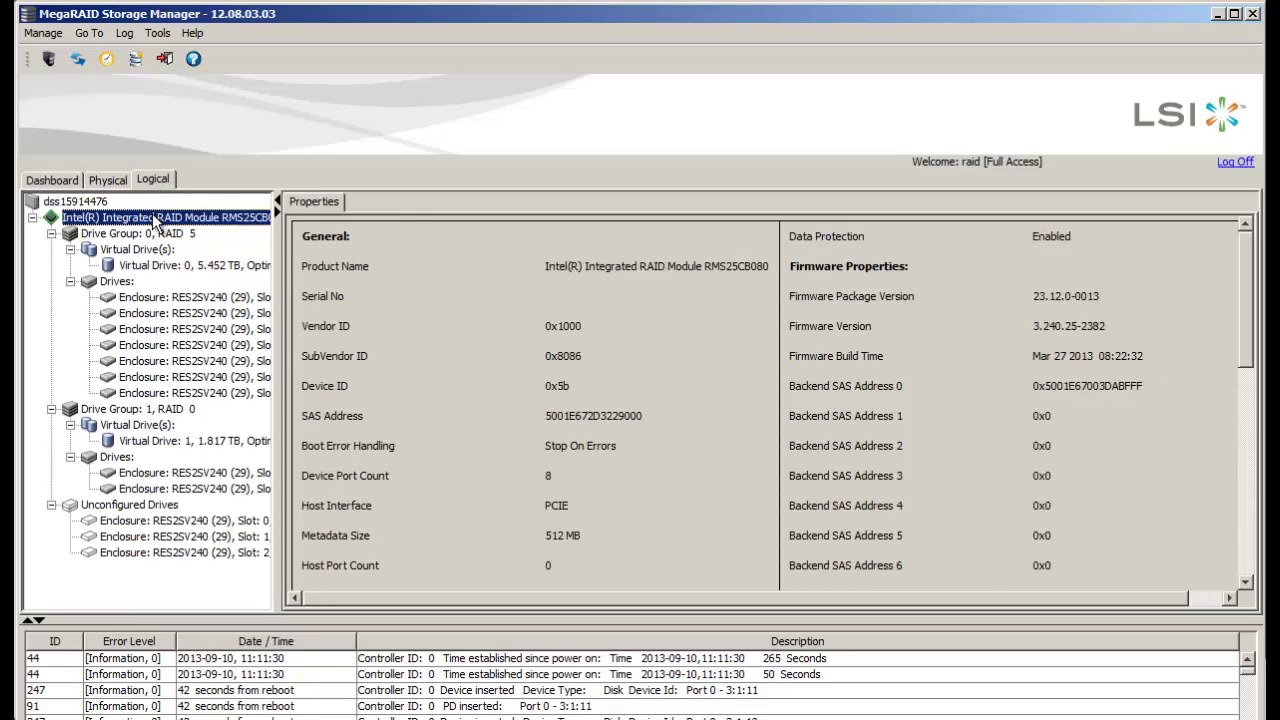
Start a controller firmware update for the Intel RMS25CB080 module and load MR57p1.rom from the desktop's LM\Firmware\Intel folder.
{"action": "right_click", "coordinate": [152, 215]}
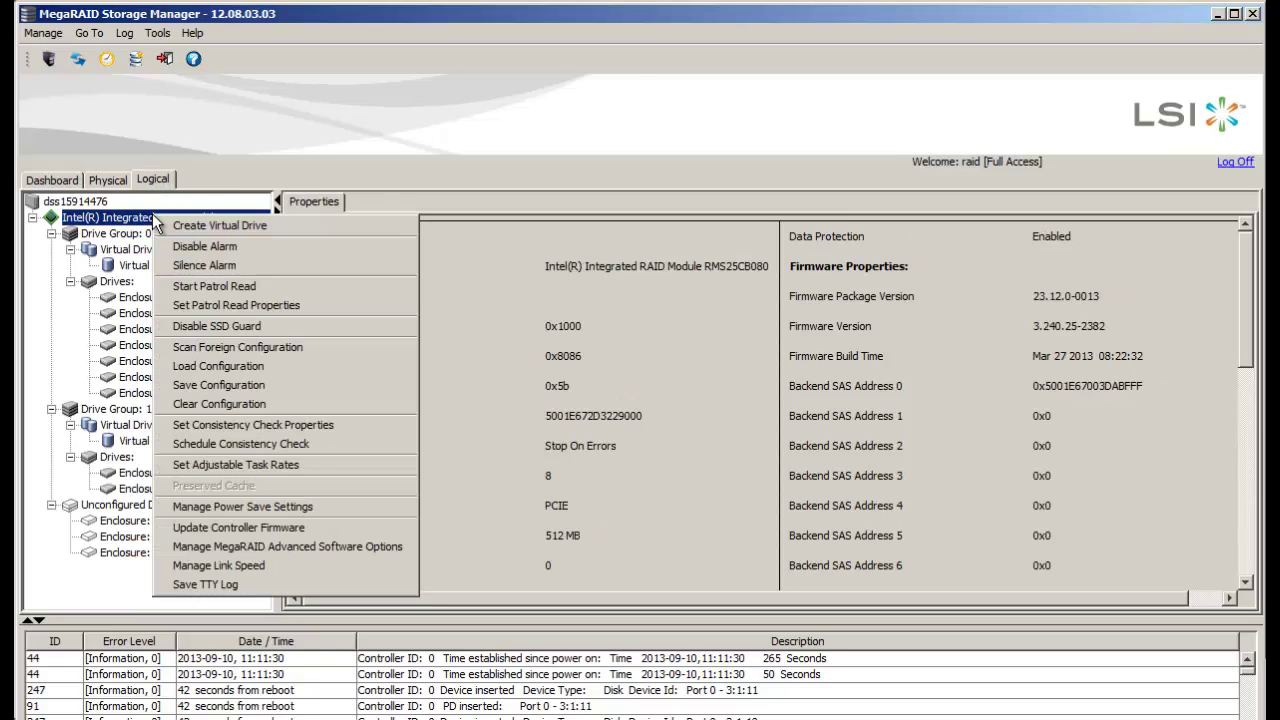
{"action": "left_click", "coordinate": [259, 527]}
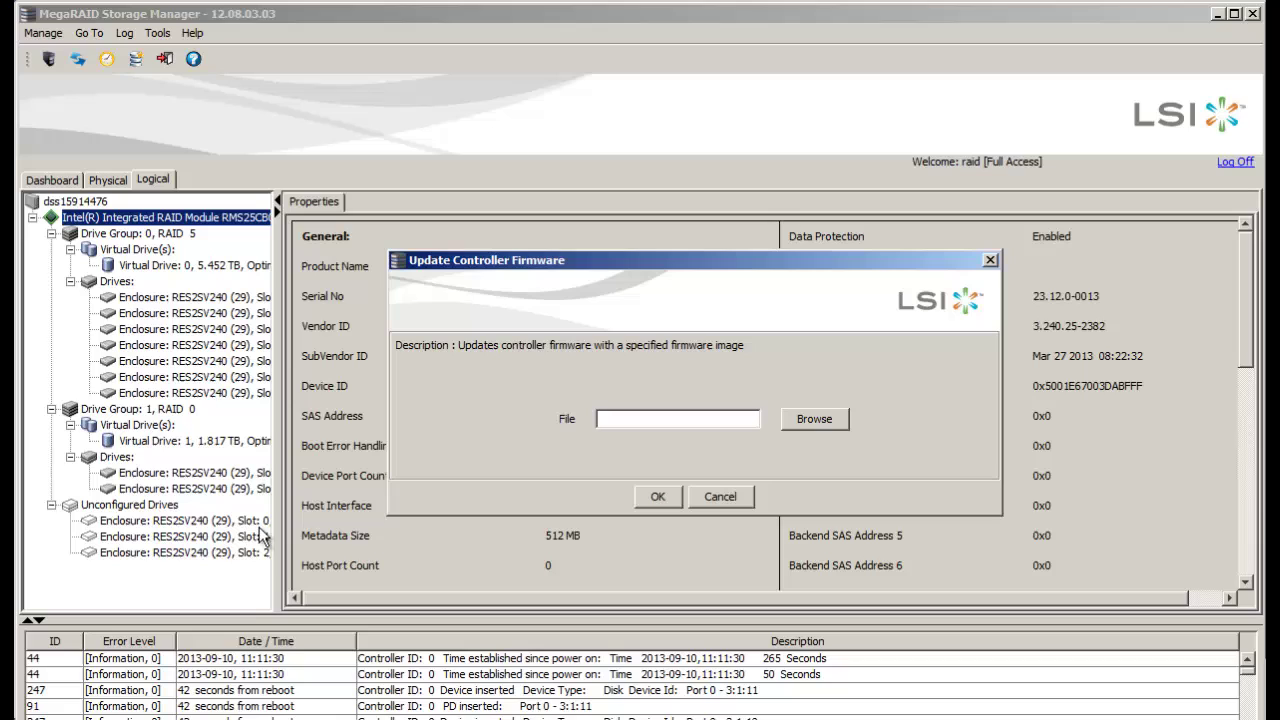
{"action": "left_click", "coordinate": [806, 426]}
{"action": "left_click", "coordinate": [455, 318]}
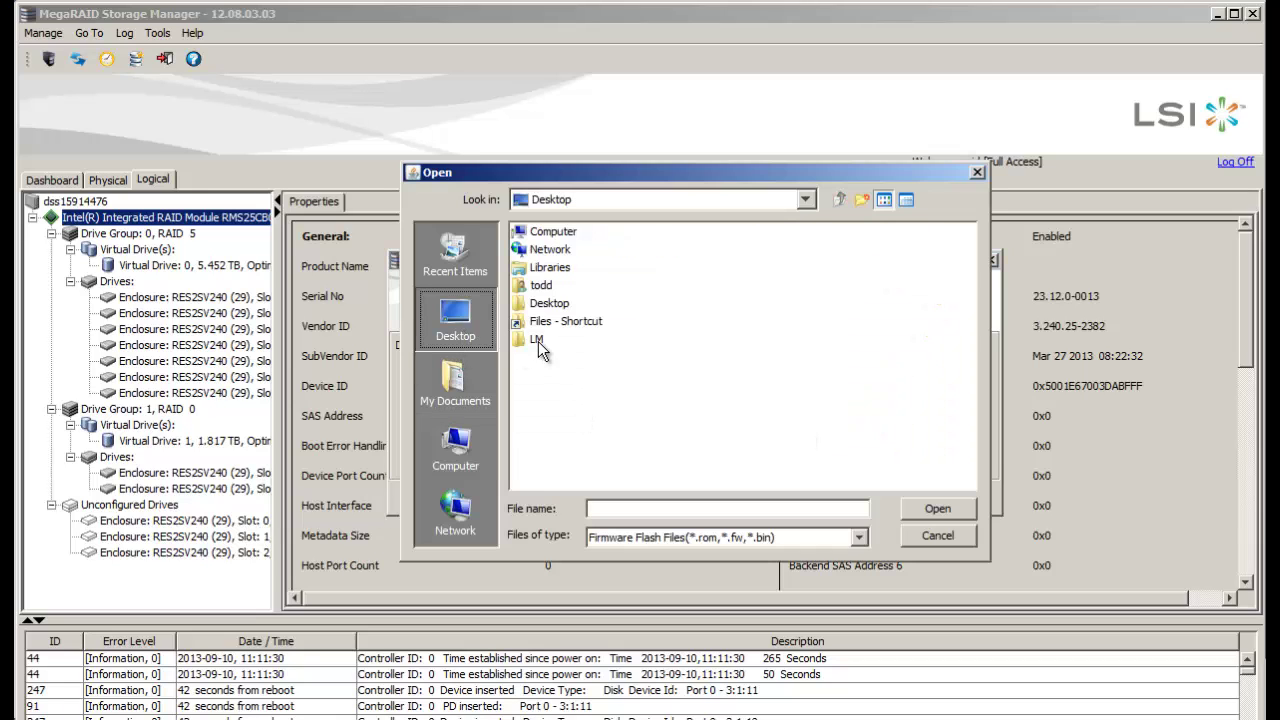
{"action": "double_click", "coordinate": [537, 340]}
{"action": "double_click", "coordinate": [532, 267]}
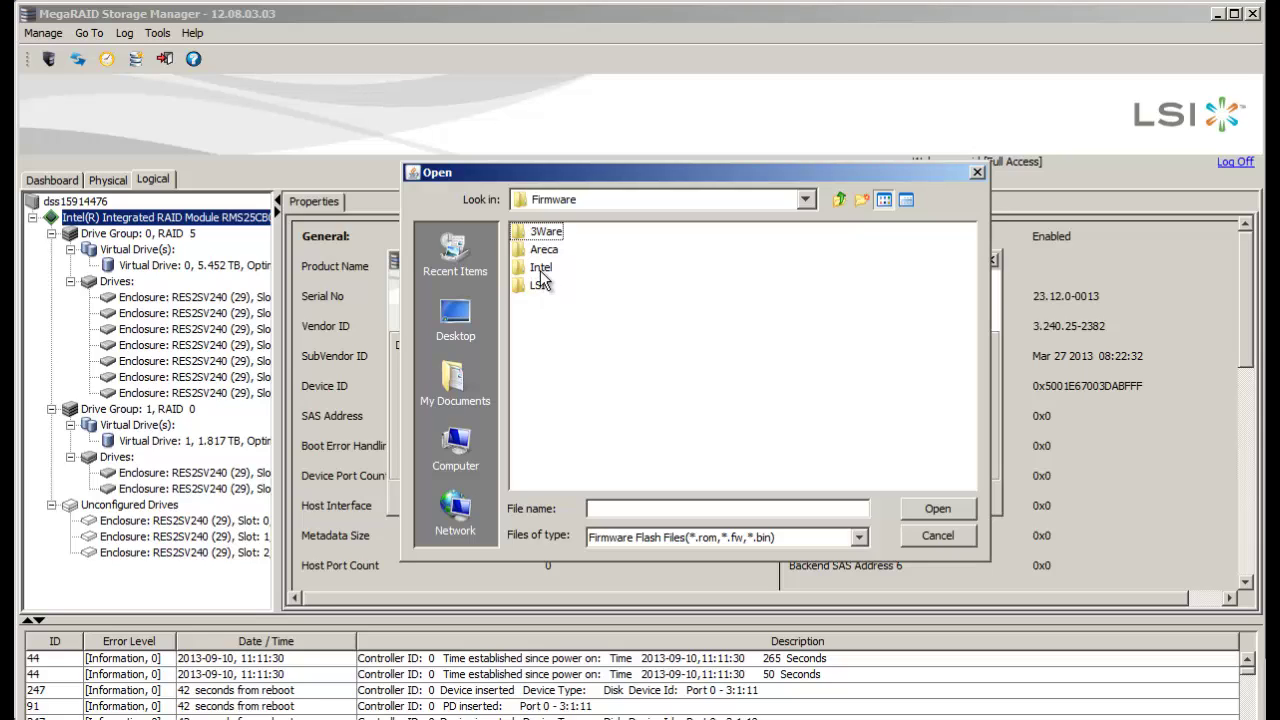
{"action": "double_click", "coordinate": [541, 268]}
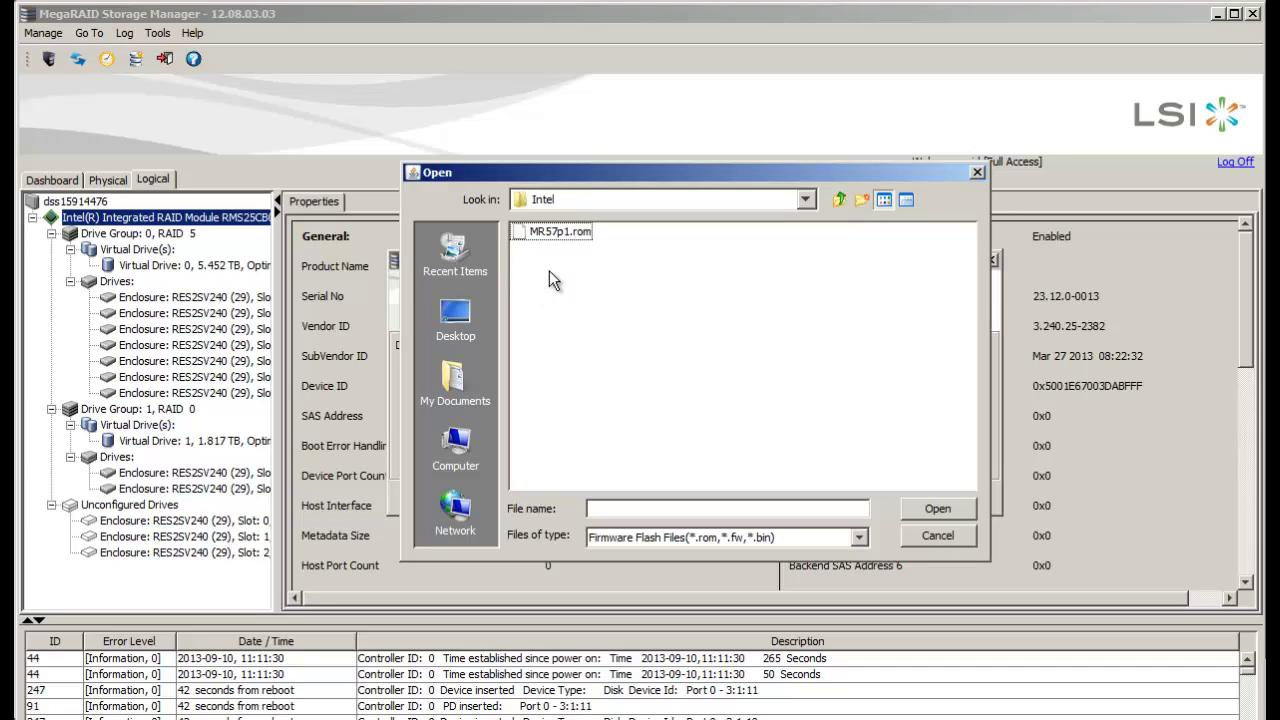
{"action": "left_click", "coordinate": [566, 233]}
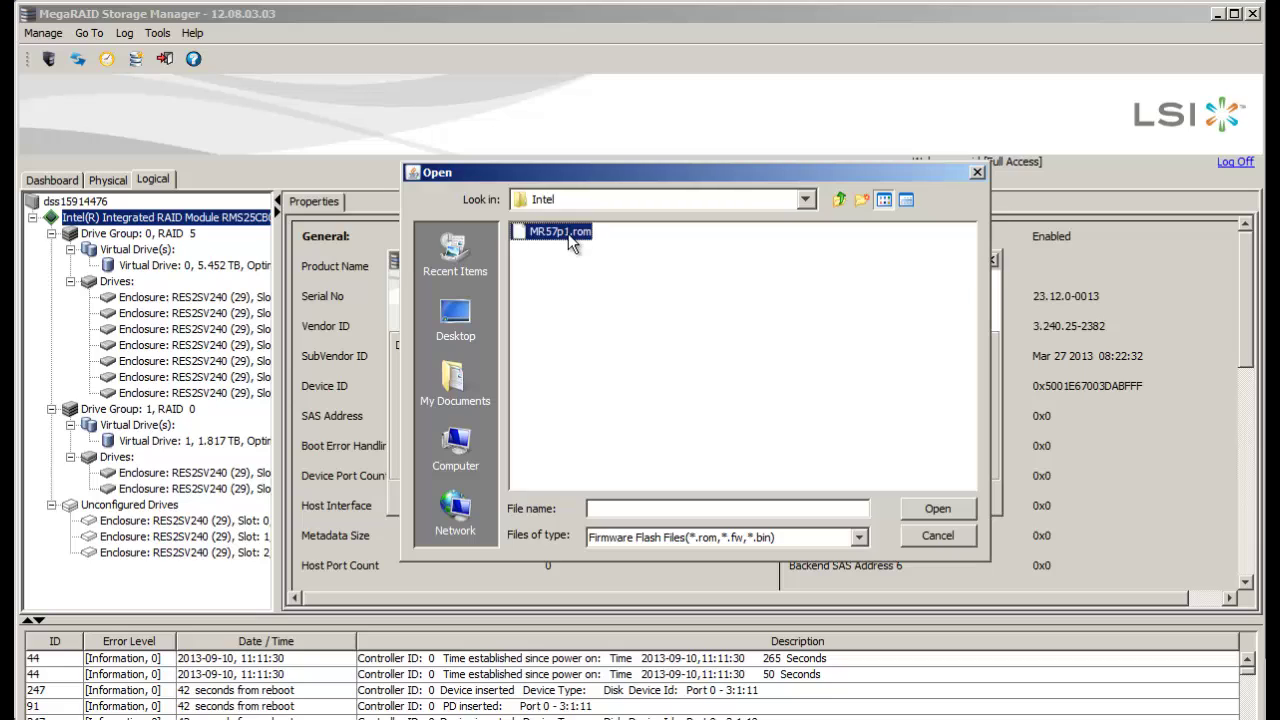
{"action": "left_click", "coordinate": [915, 511]}
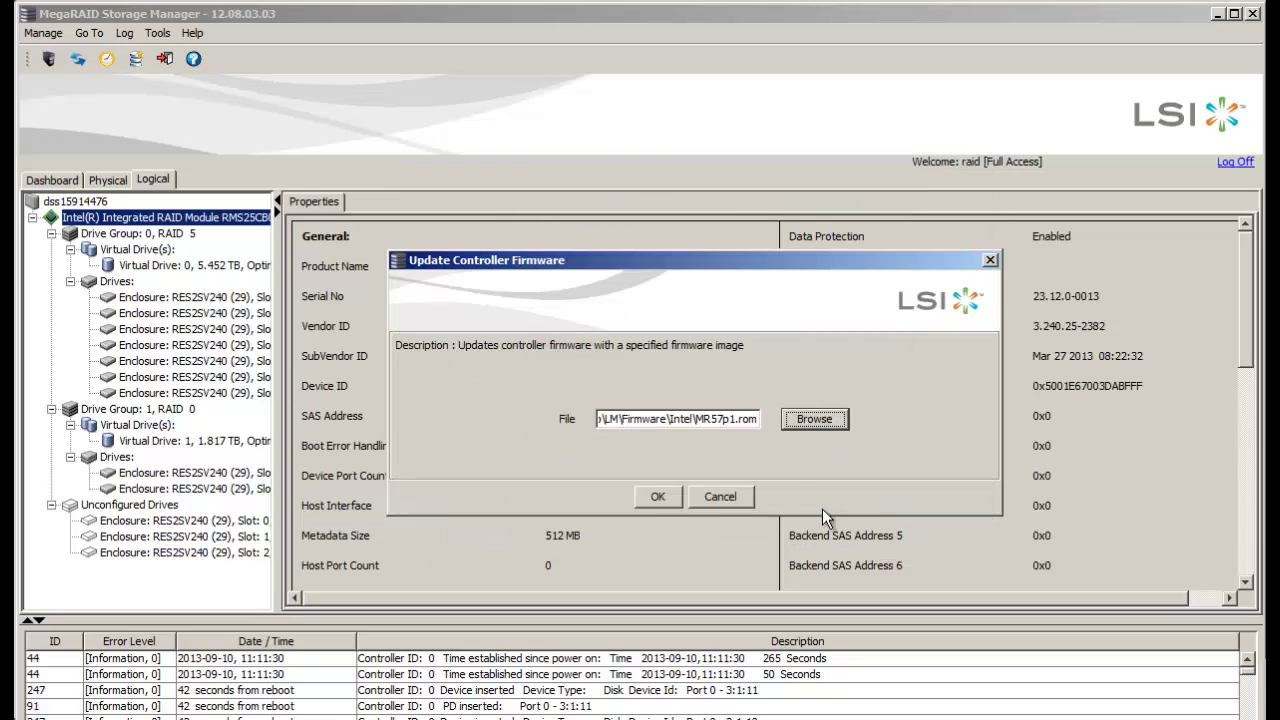
Submit the controller firmware update and confirm replacing the current firmware with the selected file.
{"action": "left_click", "coordinate": [655, 499]}
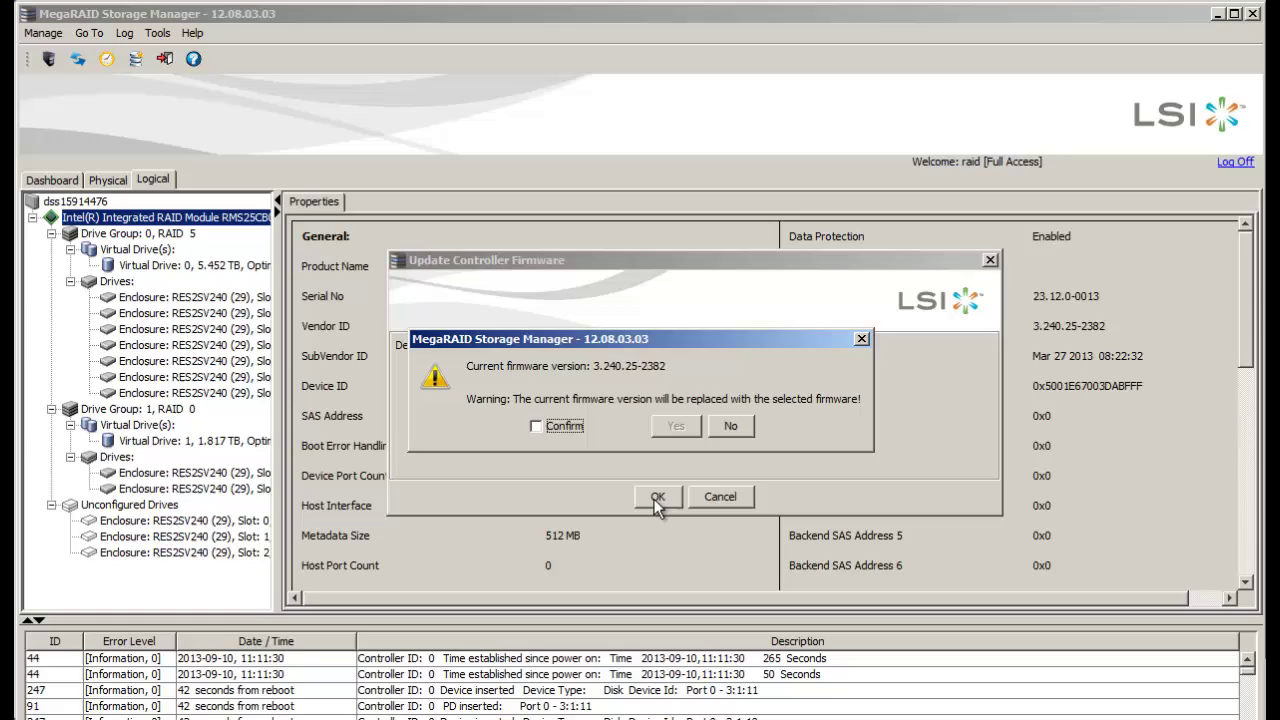
{"action": "left_click", "coordinate": [547, 430]}
{"action": "left_click", "coordinate": [676, 427]}
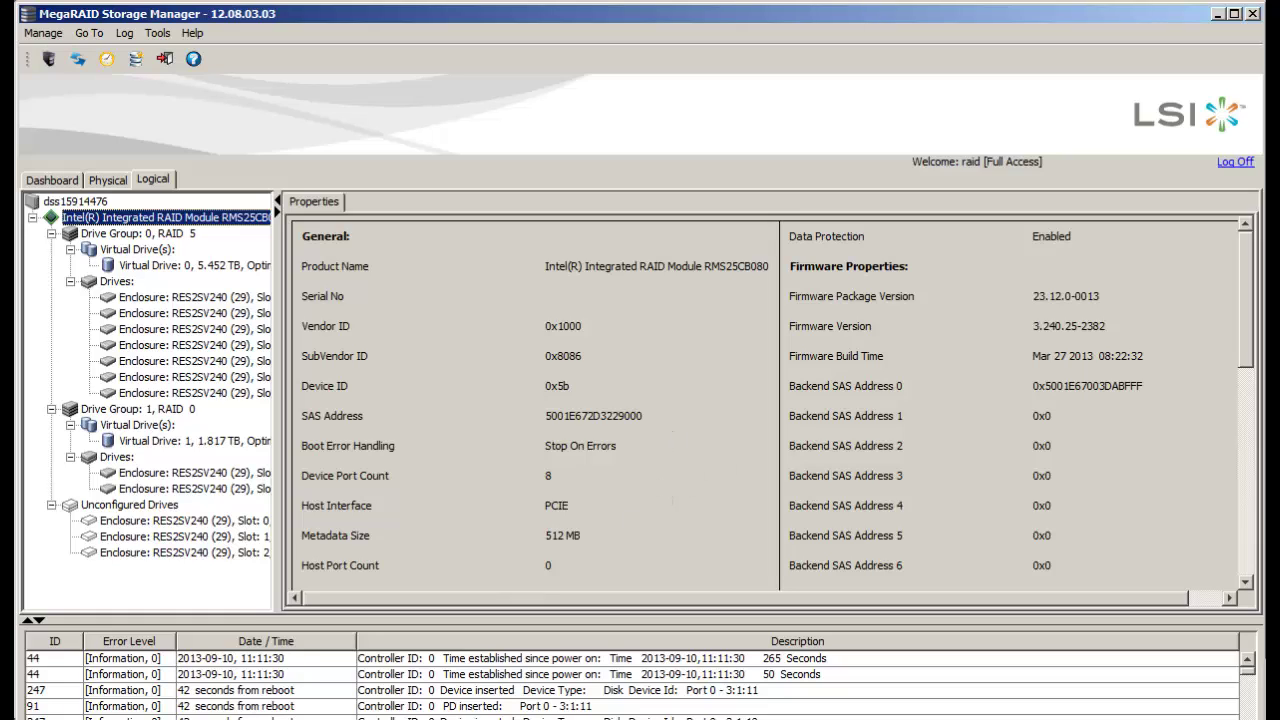
Switch to Firefox and check the LSI MegaRAID SAS 9265-8i entry among node-b's RAID/SCSI controllers.
{"action": "key", "text": "alt+Tab"}
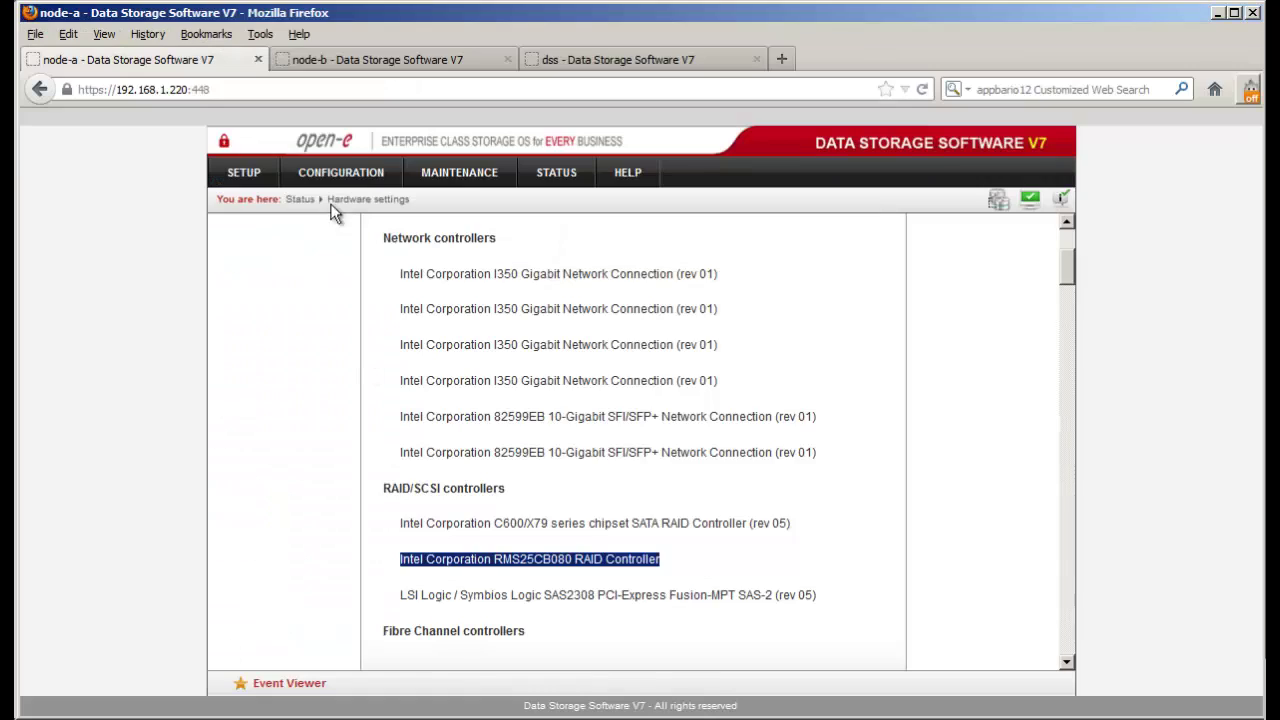
{"action": "left_click", "coordinate": [378, 60]}
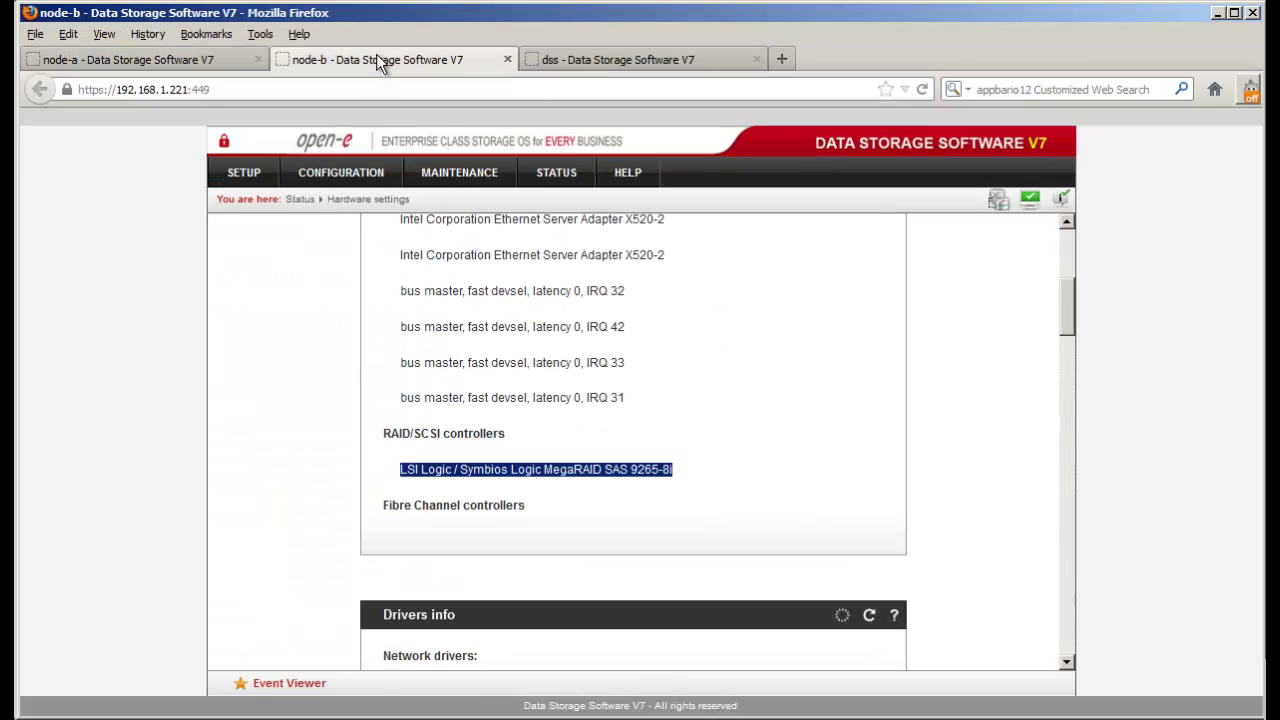
{"action": "left_click", "coordinate": [480, 482]}
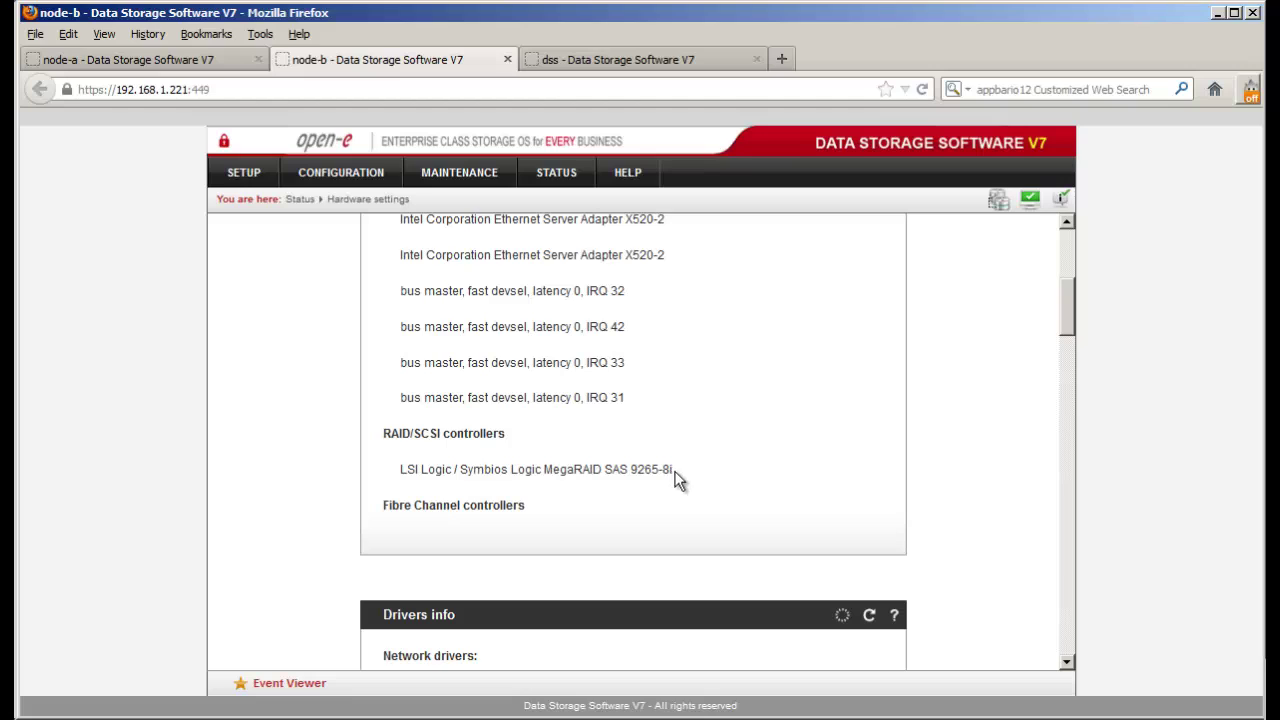
{"action": "left_click_drag", "start_coordinate": [676, 474], "coordinate": [634, 483]}
{"action": "left_click", "coordinate": [489, 410]}
Open node-b's hardware RAID setup and examine the LSI 0 controller configuration, including the available reconstruction rates.
{"action": "left_click", "coordinate": [250, 176]}
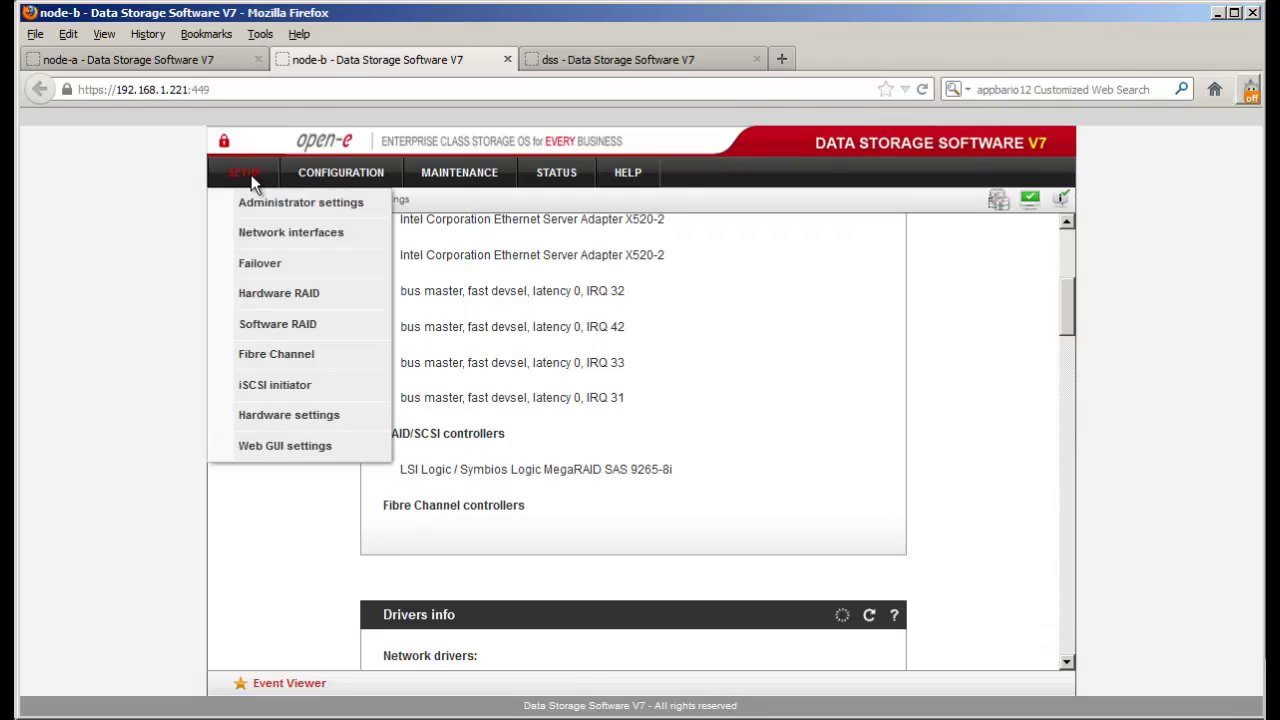
{"action": "left_click", "coordinate": [325, 295]}
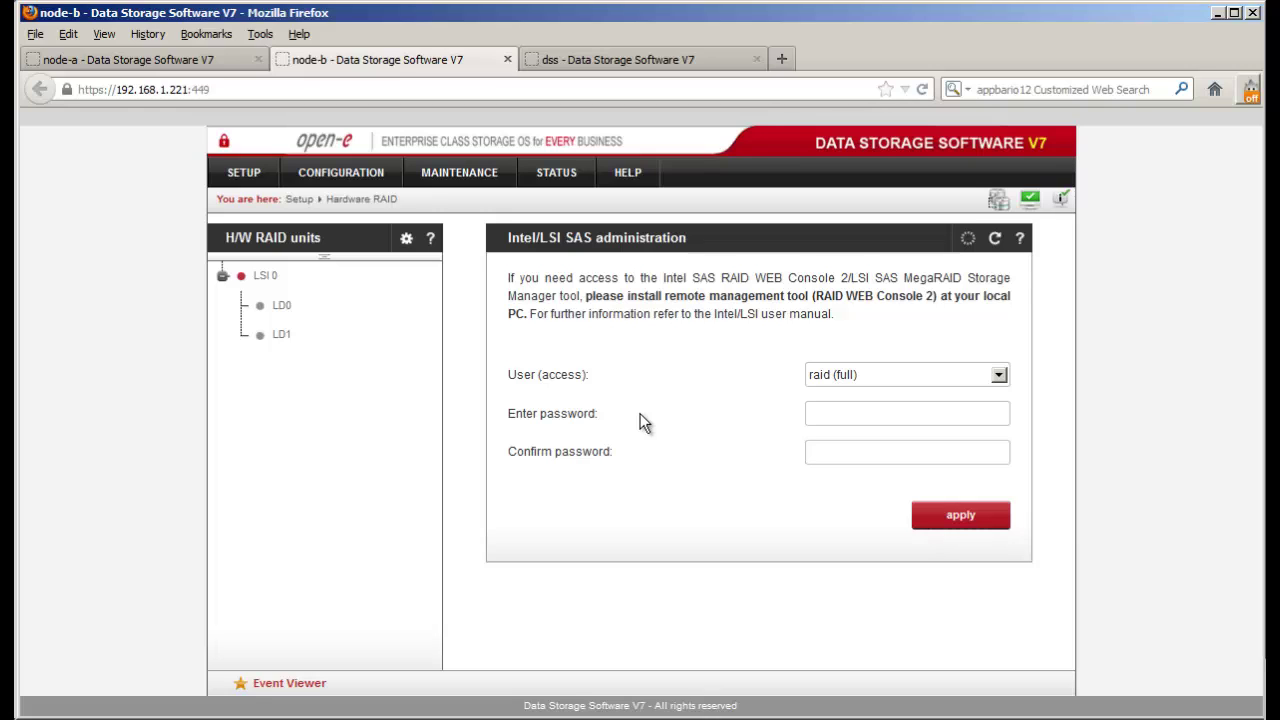
{"action": "left_click", "coordinate": [266, 276]}
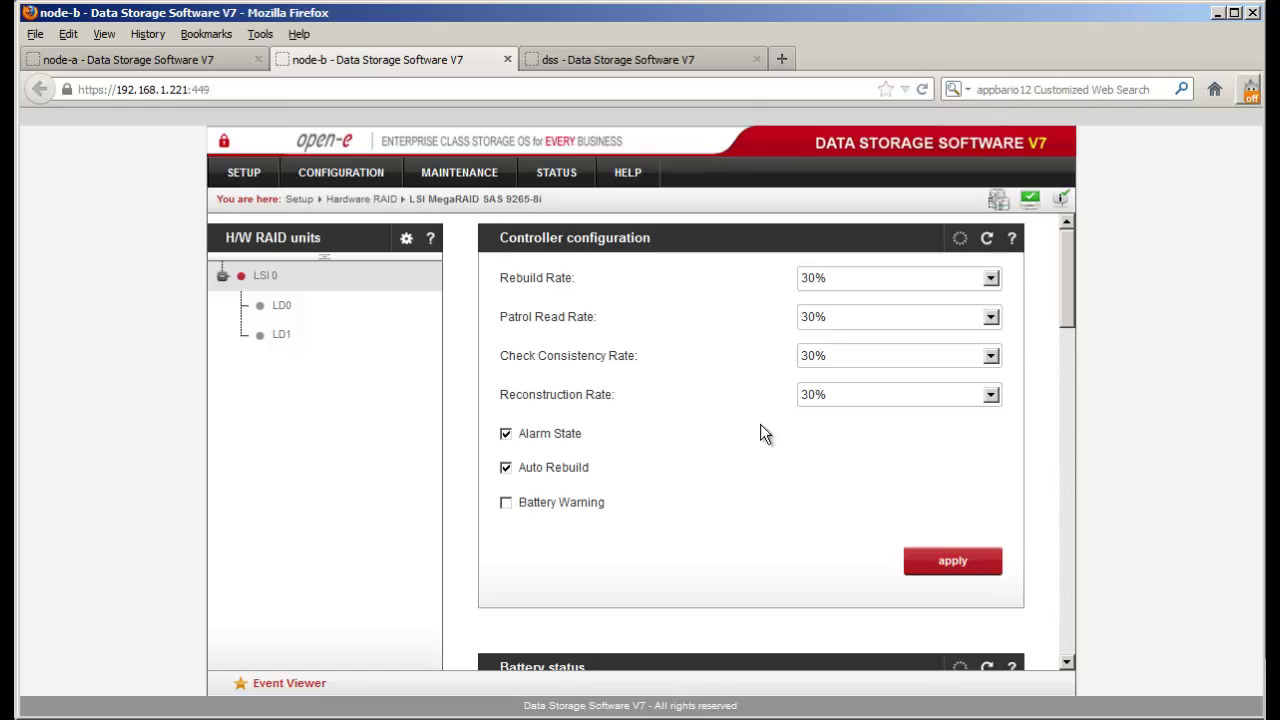
{"action": "left_click", "coordinate": [879, 397]}
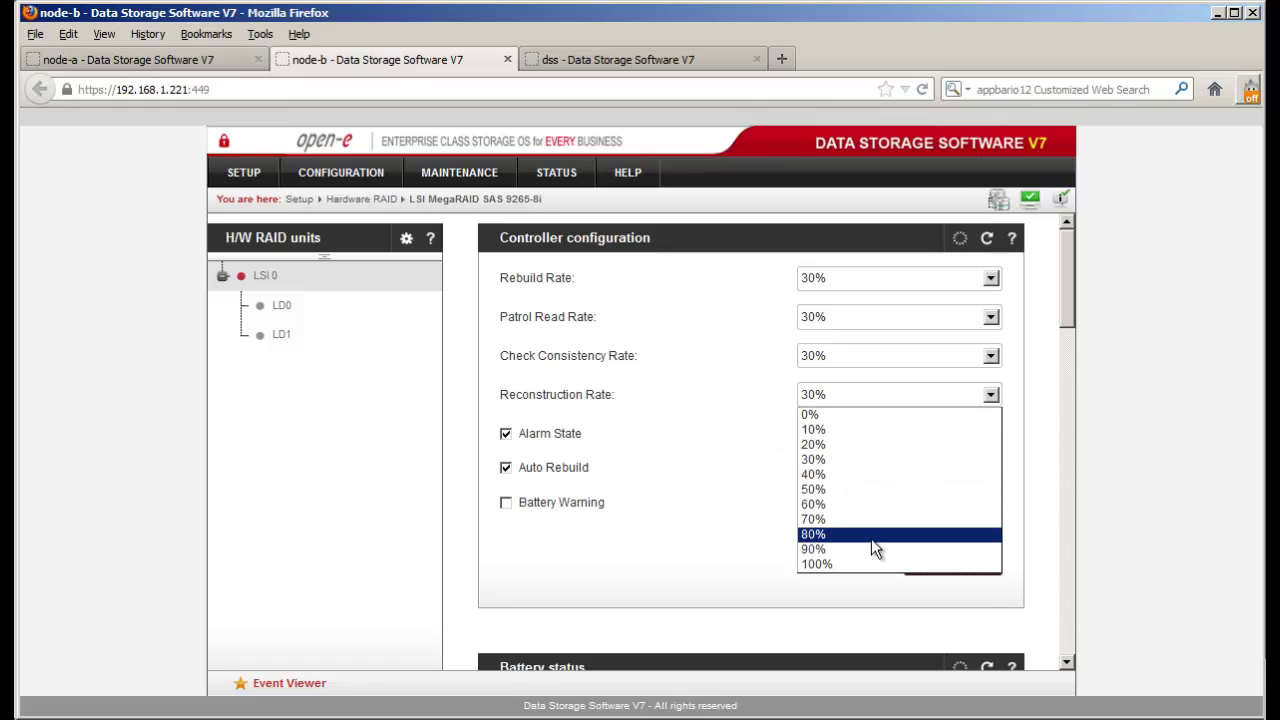
{"action": "left_click", "coordinate": [768, 422]}
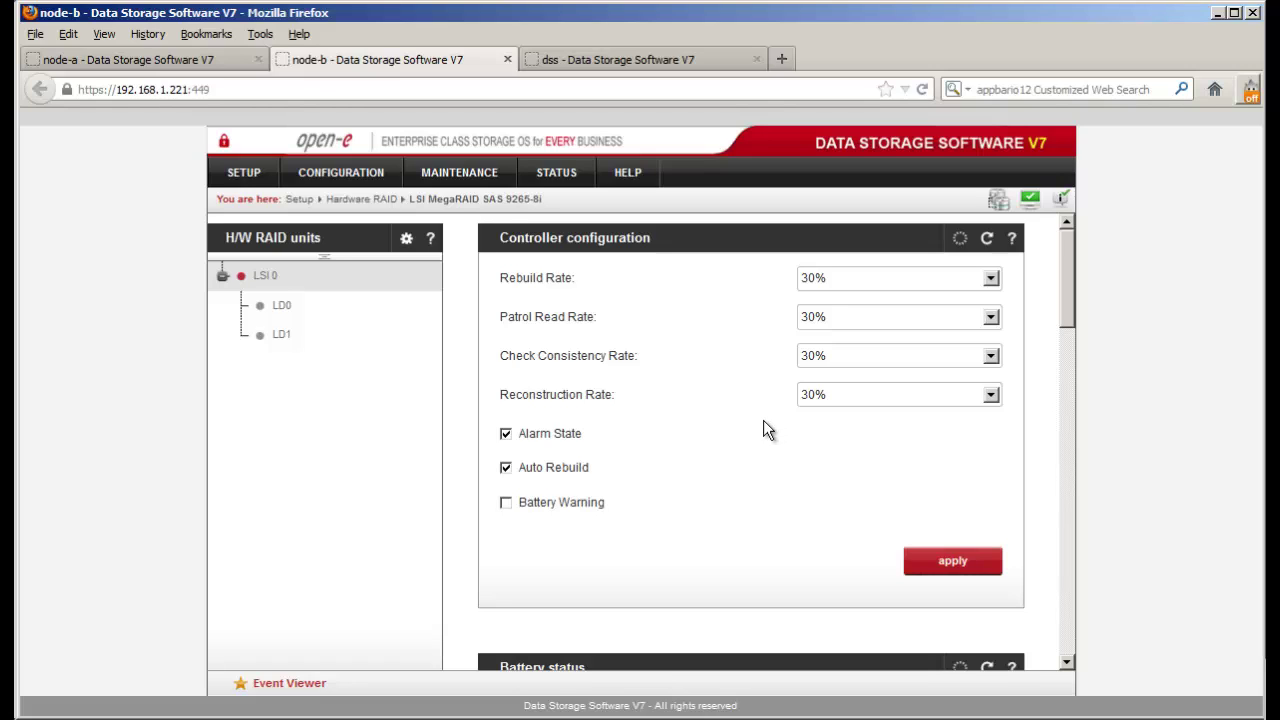
Switch to MegaRAID Storage Manager and log in to server 192.168.1.221 as raid with full access, entering the account password.
{"action": "key", "text": "alt+Tab"}
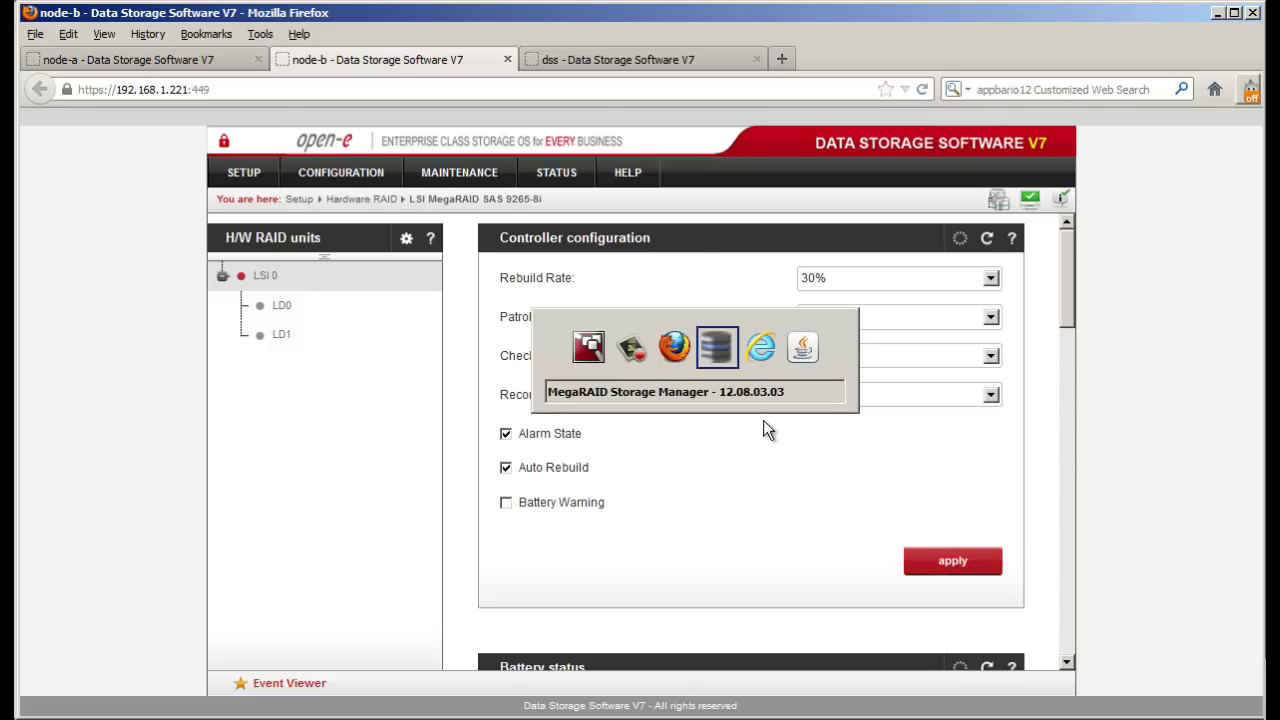
{"action": "key", "text": "alt+Tab"}
{"action": "key", "text": "alt+Tab"}
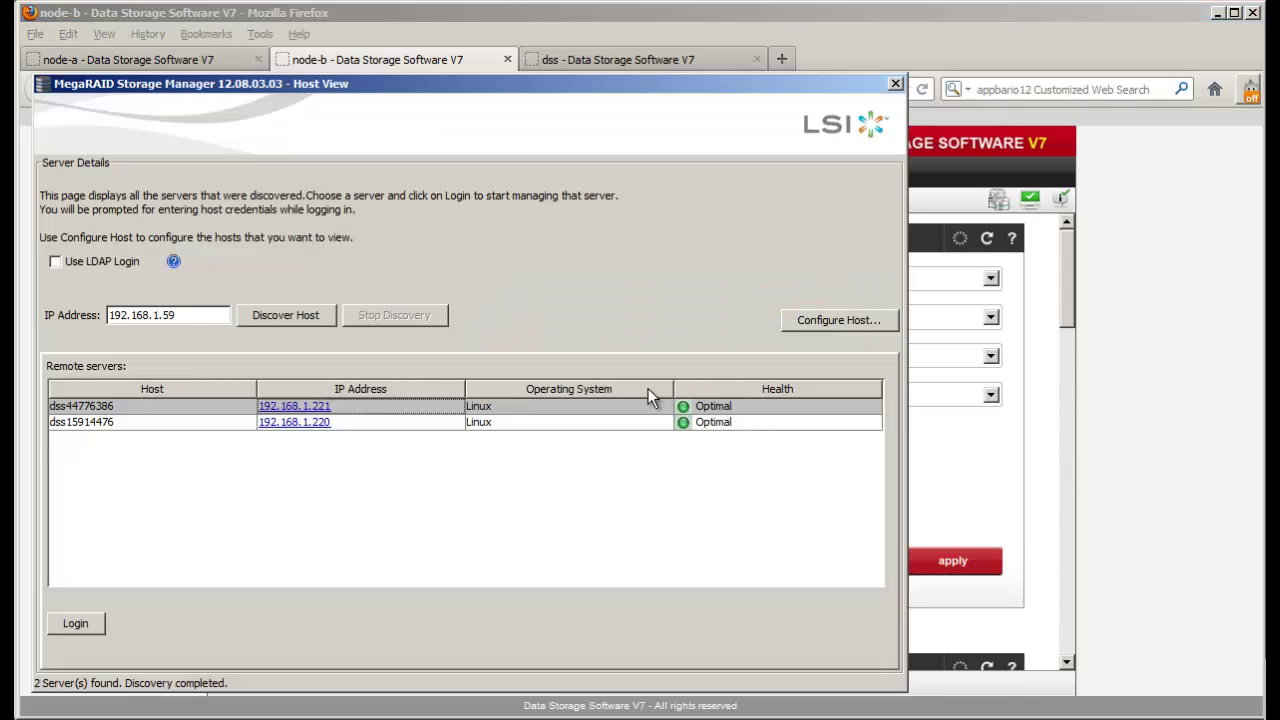
{"action": "left_click", "coordinate": [315, 408]}
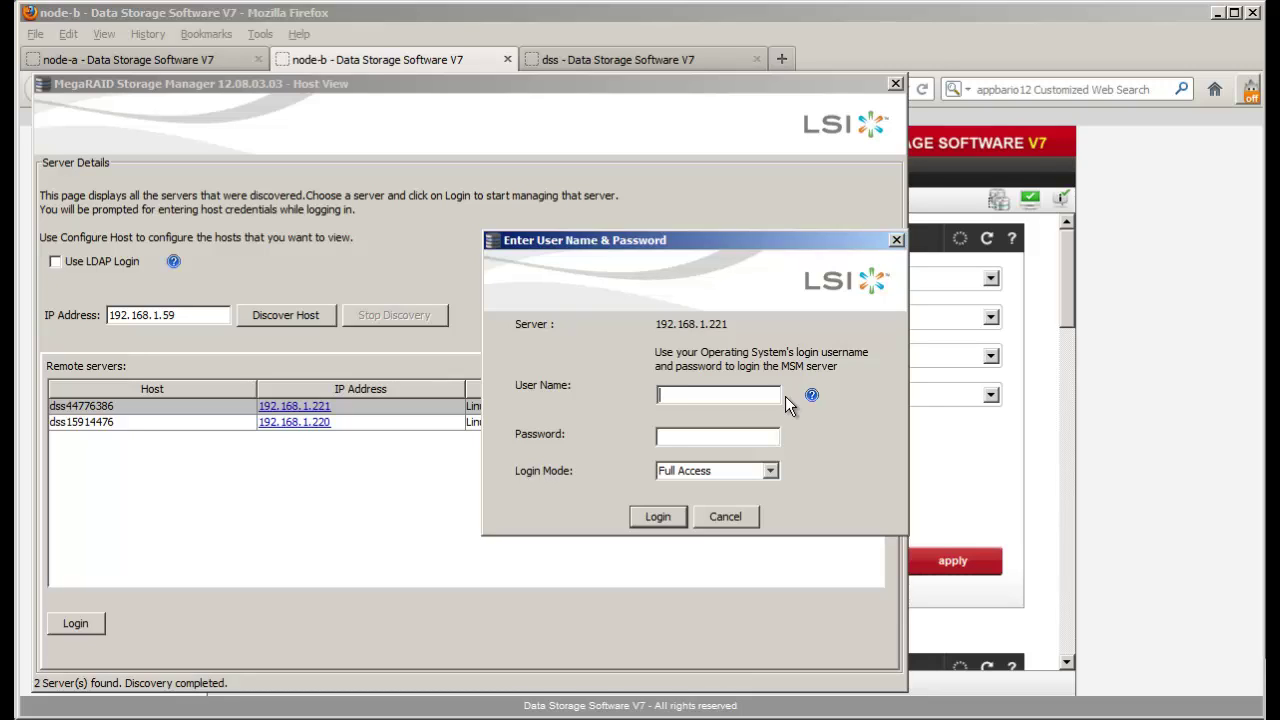
{"action": "type", "text": "raid"}
{"action": "key", "text": "Tab"}
{"action": "type", "text": "****"}
{"action": "left_click", "coordinate": [665, 518]}
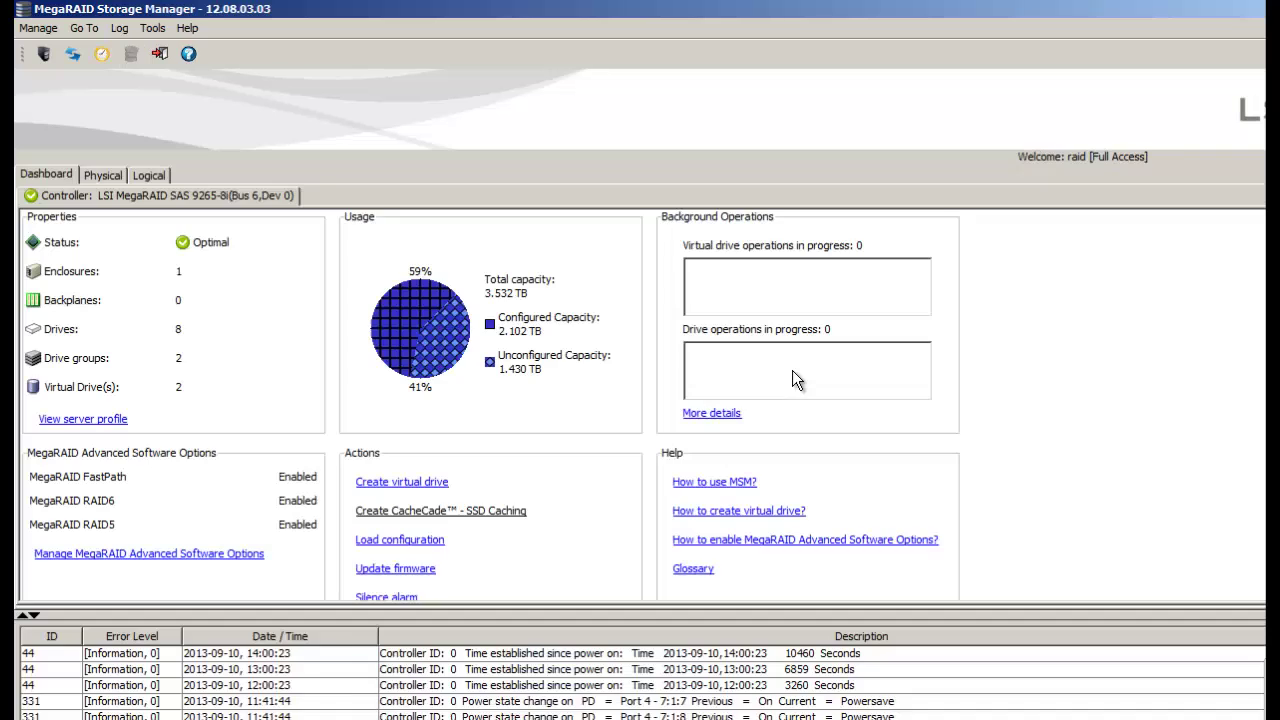
Start a controller firmware update for the LSI MegaRAID SAS 9265-8i and load mr2208fw.rom from the desktop's LM\Firmware\LSI folder.
{"action": "left_click", "coordinate": [112, 175]}
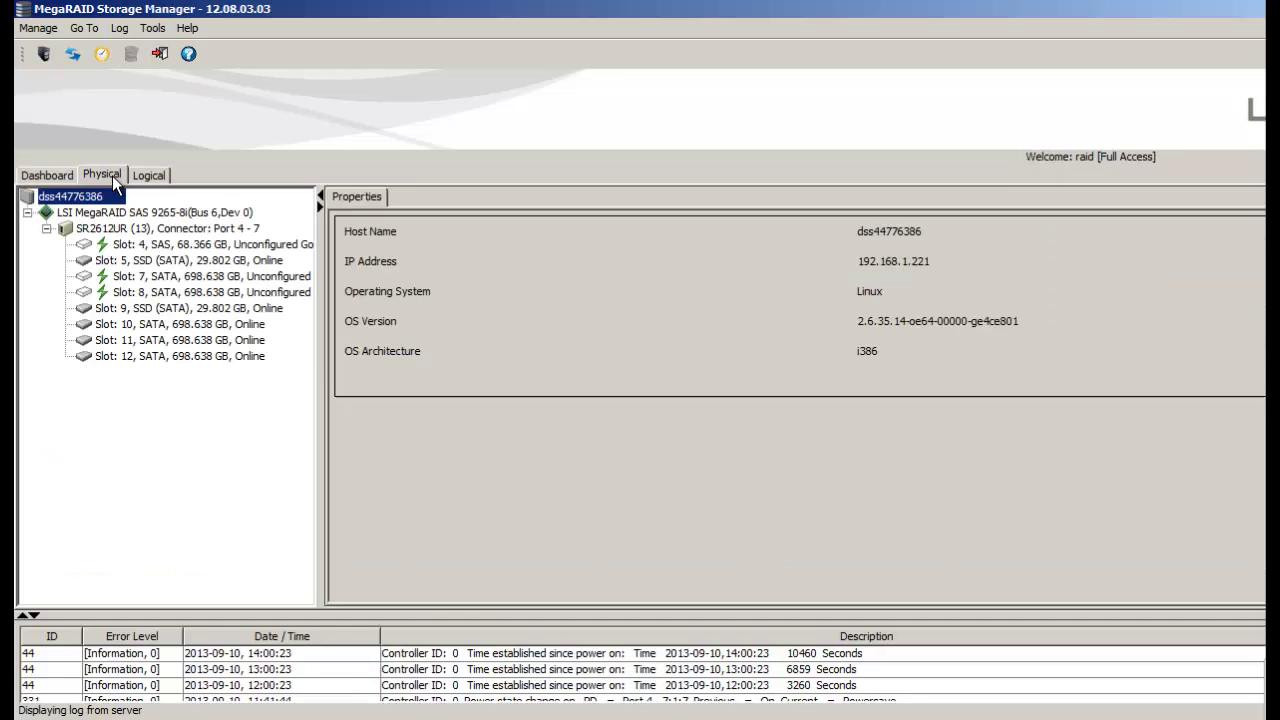
{"action": "left_click", "coordinate": [148, 213]}
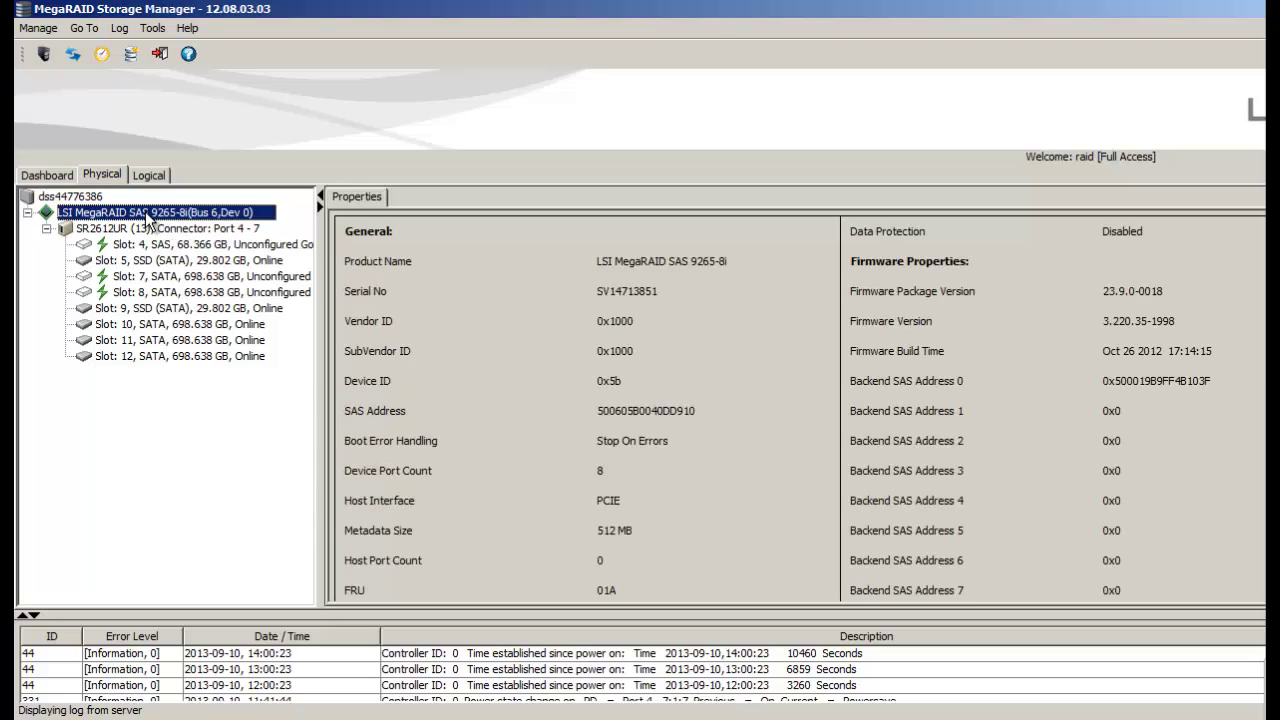
{"action": "right_click", "coordinate": [147, 214]}
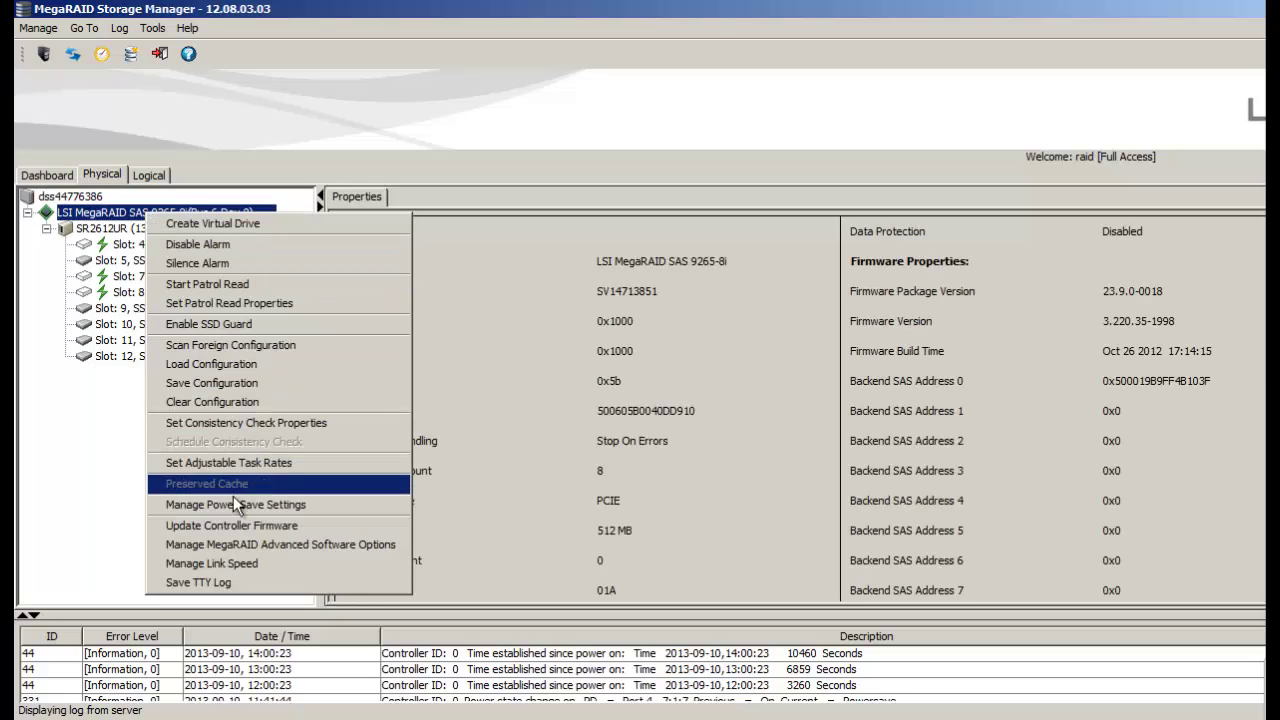
{"action": "left_click", "coordinate": [323, 530]}
{"action": "left_click", "coordinate": [790, 421]}
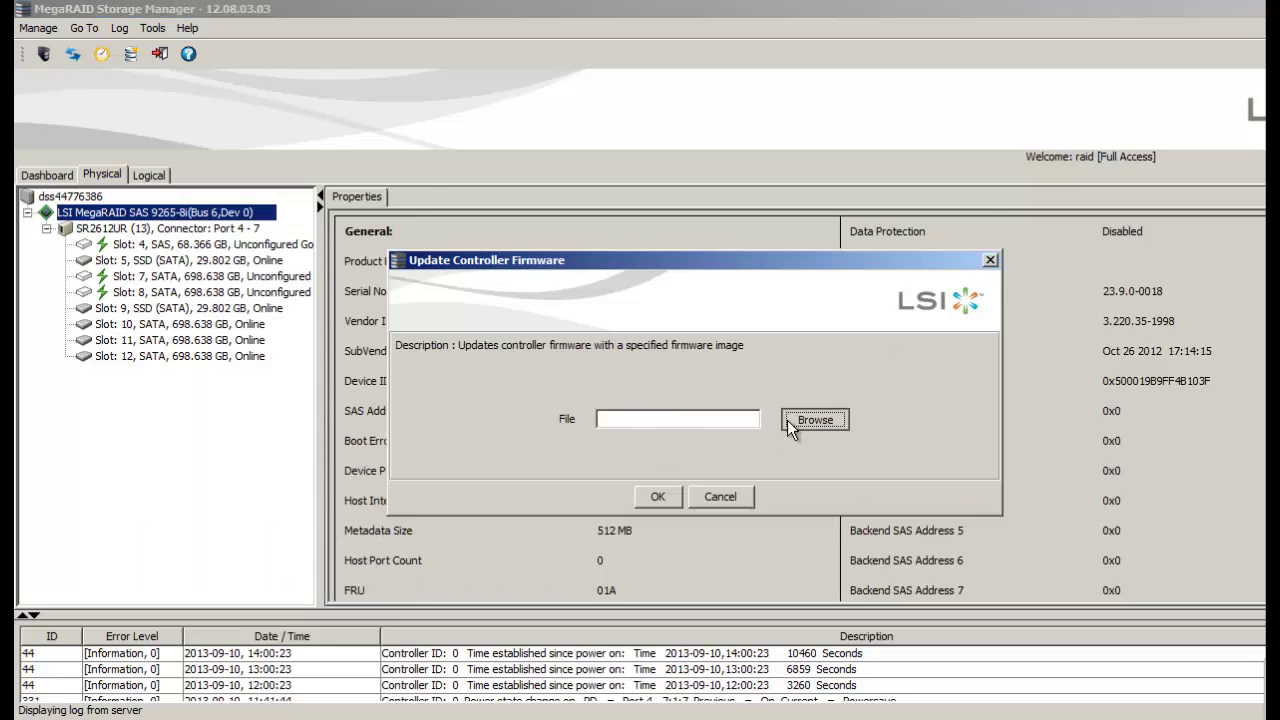
{"action": "left_click", "coordinate": [455, 318]}
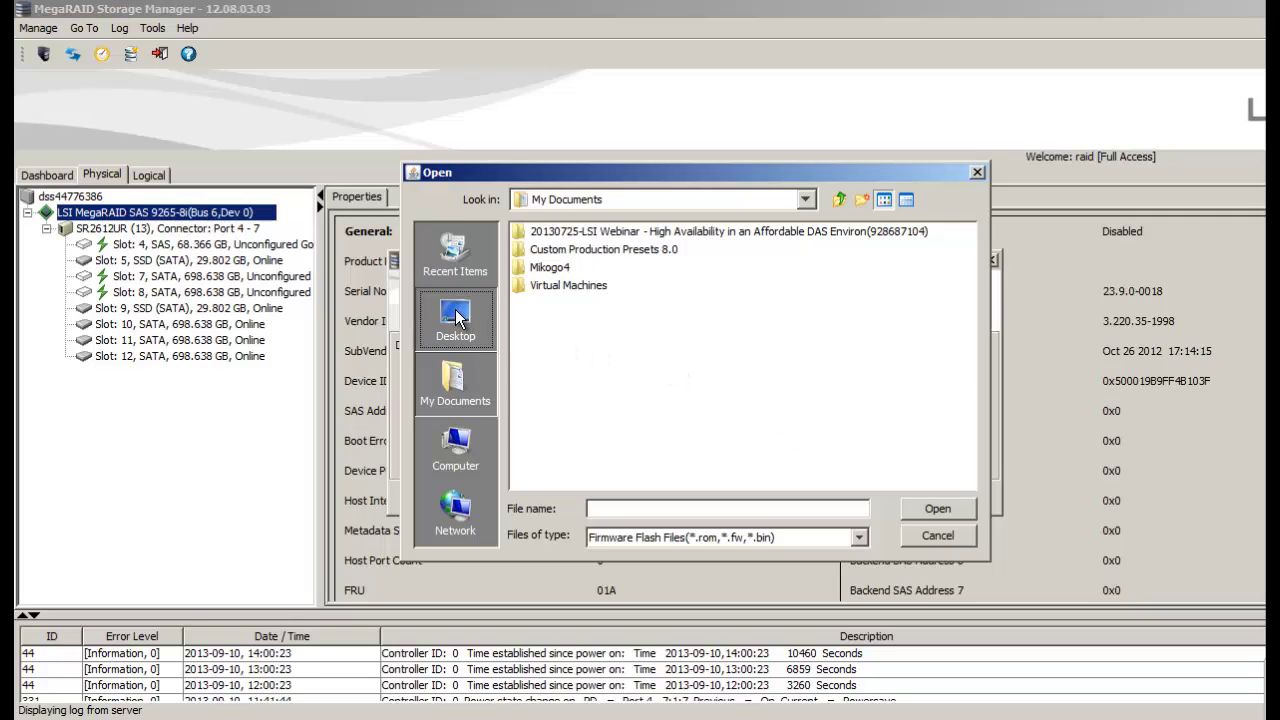
{"action": "double_click", "coordinate": [538, 340]}
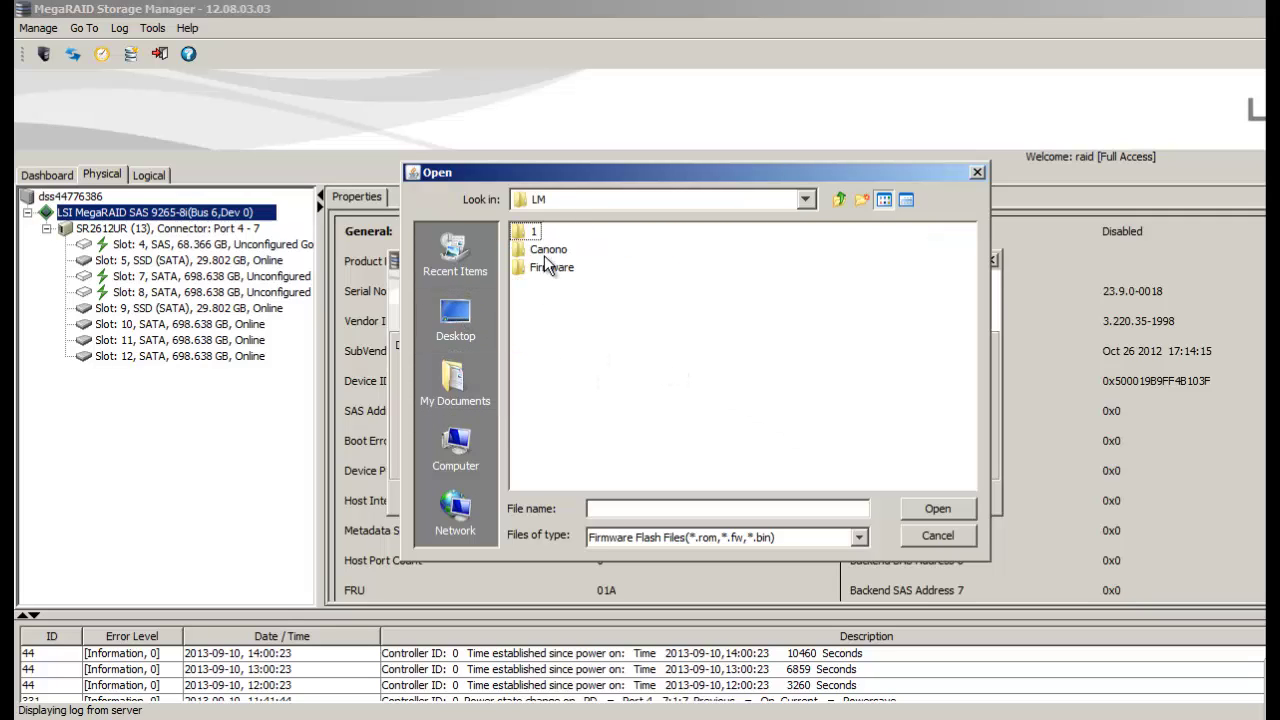
{"action": "left_click", "coordinate": [550, 268]}
{"action": "double_click", "coordinate": [548, 268]}
{"action": "double_click", "coordinate": [543, 285]}
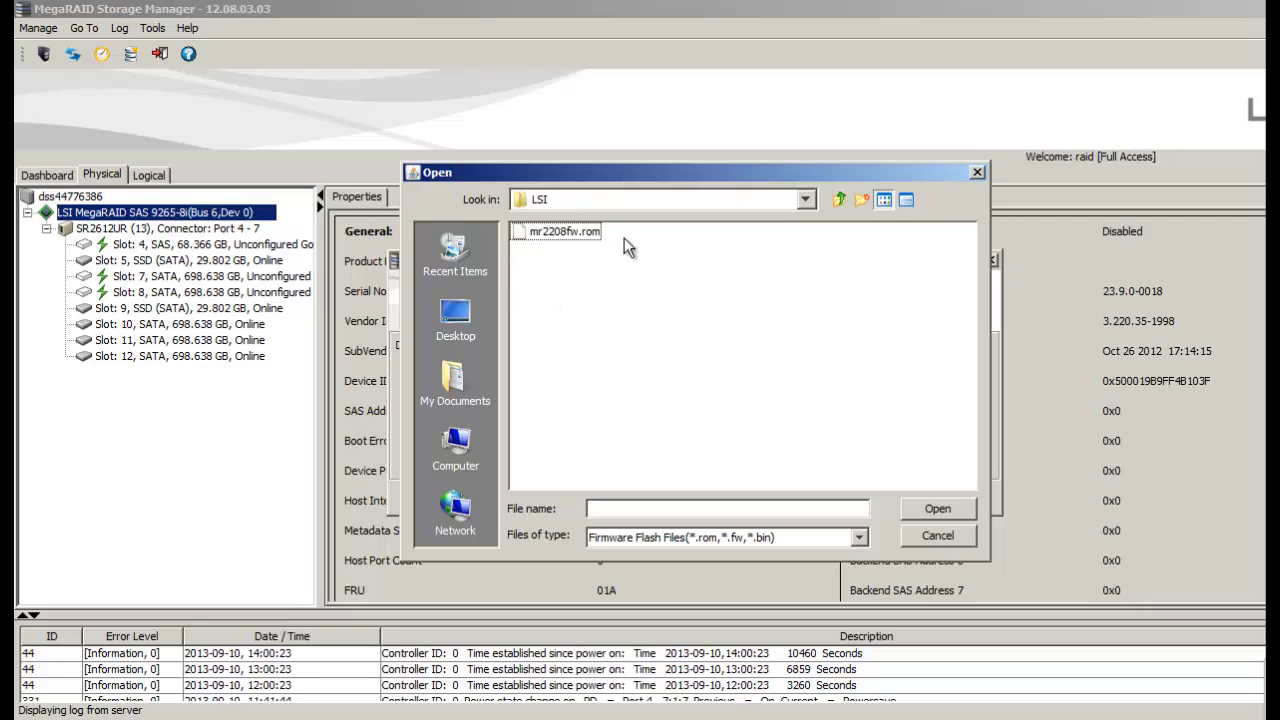
{"action": "left_click", "coordinate": [556, 233]}
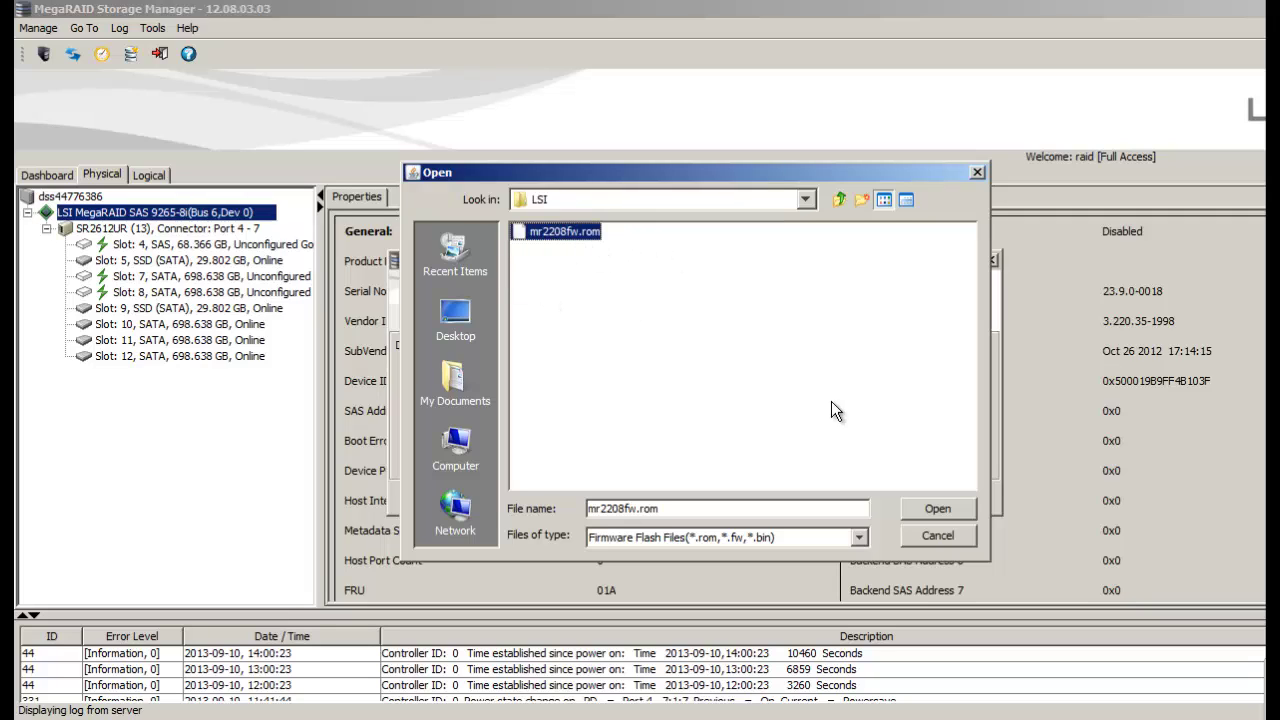
{"action": "left_click", "coordinate": [928, 511]}
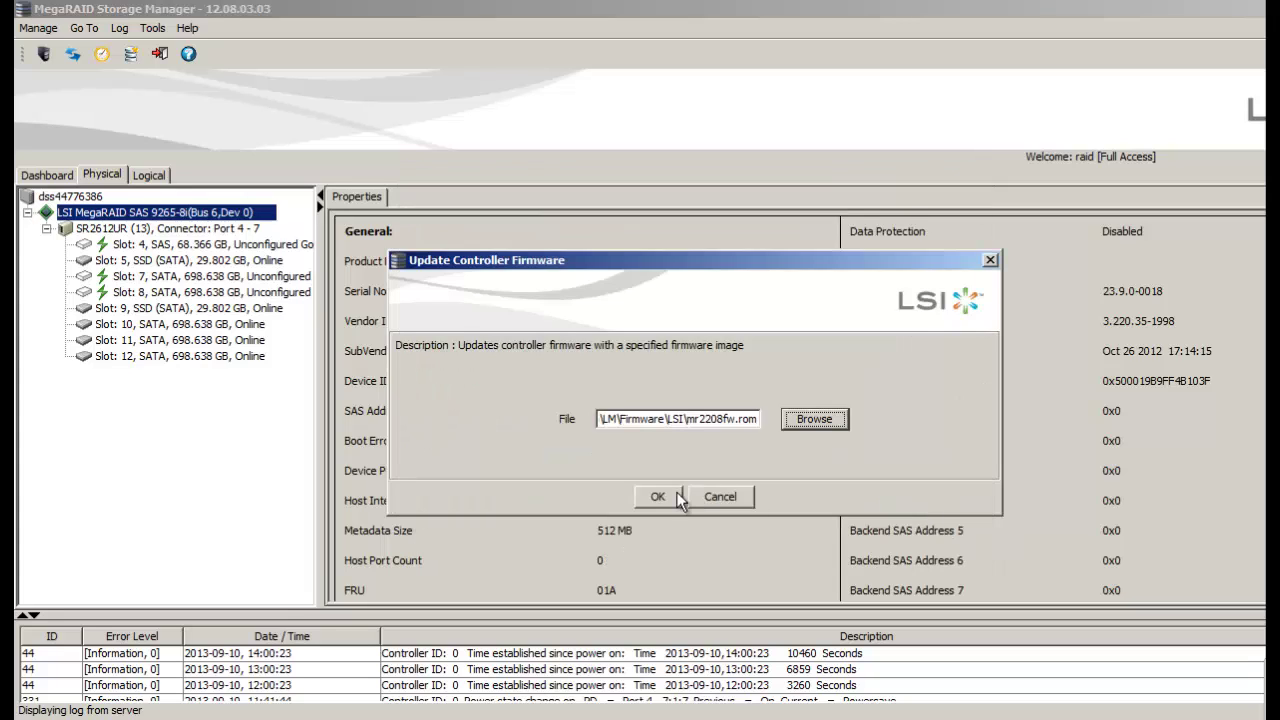
Submit the LSI controller's firmware update and confirm replacing its current firmware with the selected file.
{"action": "left_click", "coordinate": [660, 497]}
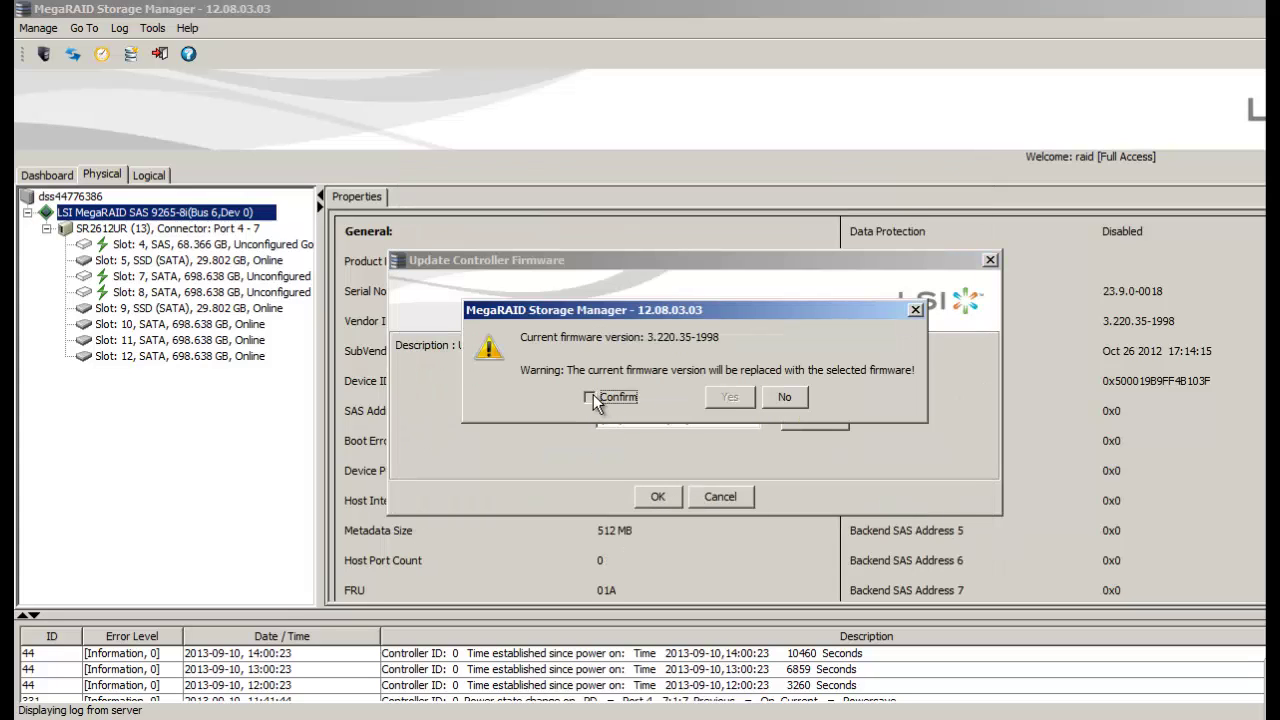
{"action": "left_click", "coordinate": [591, 397]}
{"action": "left_click", "coordinate": [724, 400]}
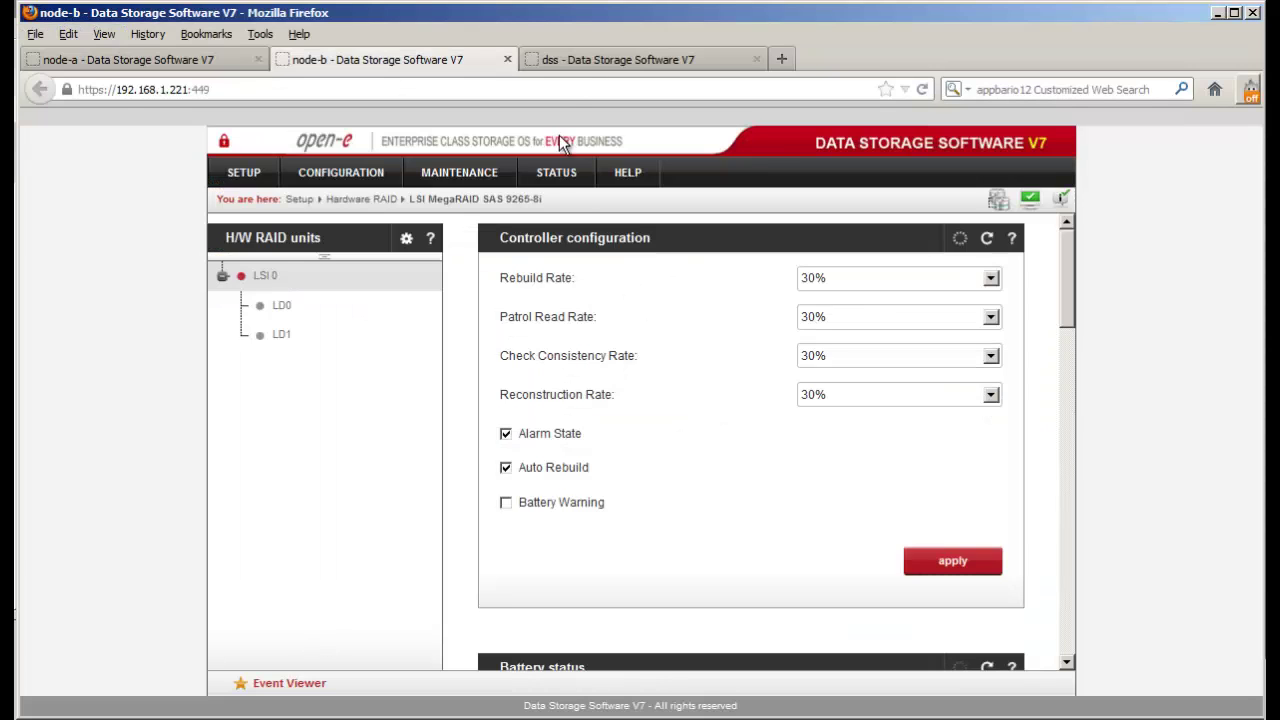
Check the dss server's RAID controllers, then switch to Internet Explorer and examine the firmware listed in LSI's support results for 9265.
{"action": "left_click", "coordinate": [594, 63]}
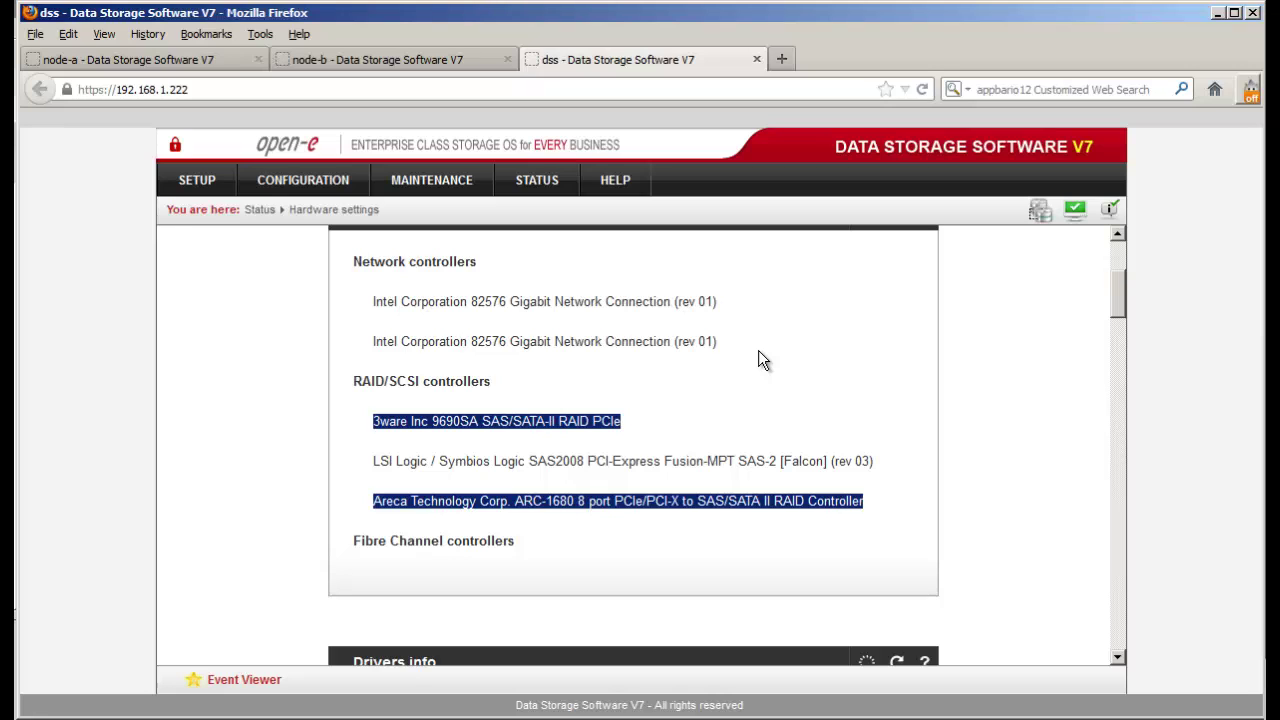
{"action": "left_click", "coordinate": [206, 716]}
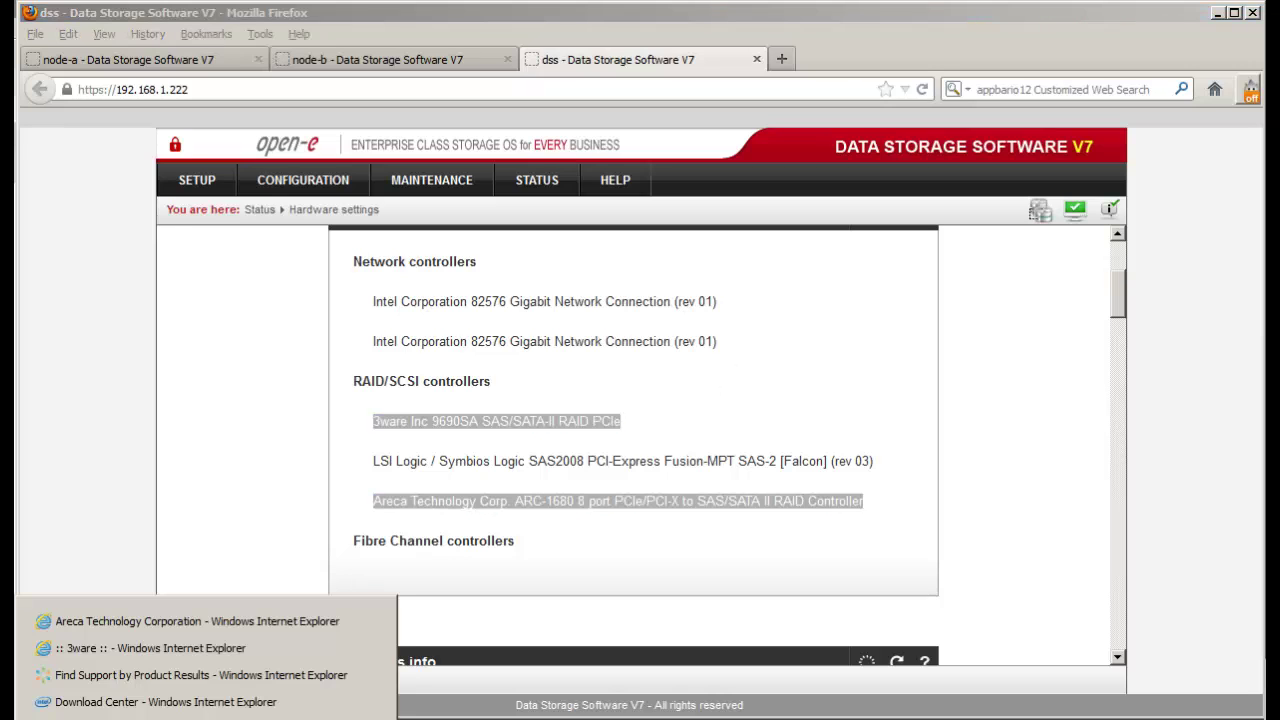
{"action": "left_click", "coordinate": [140, 676]}
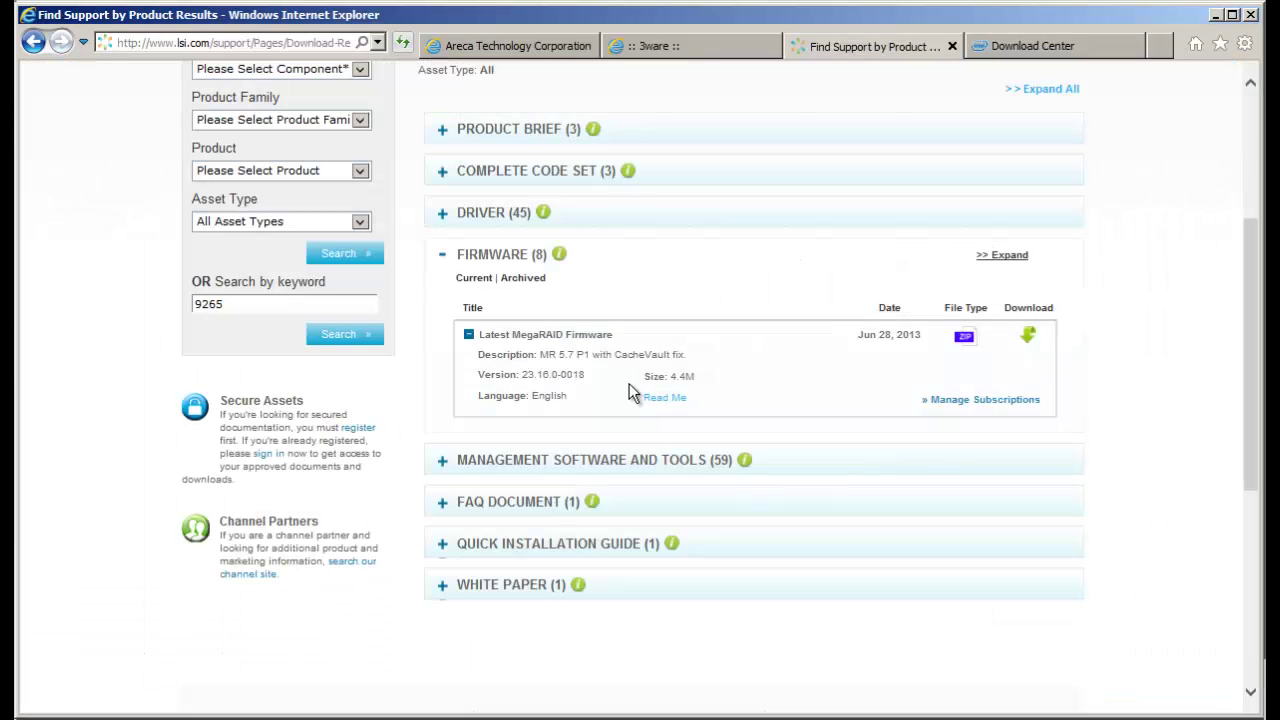
{"action": "scroll", "coordinate": [1144, 261], "scroll_direction": "up", "scroll_amount": 3}
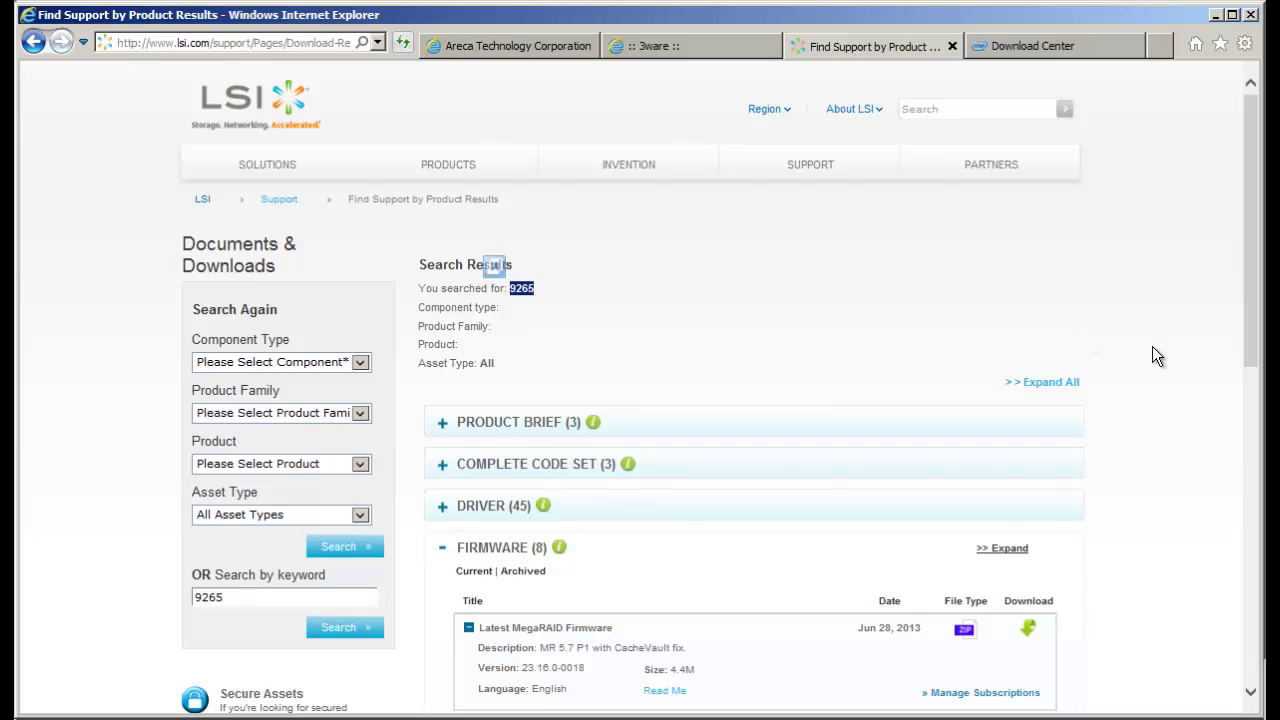
{"action": "scroll", "coordinate": [1148, 355], "scroll_direction": "down", "scroll_amount": 2}
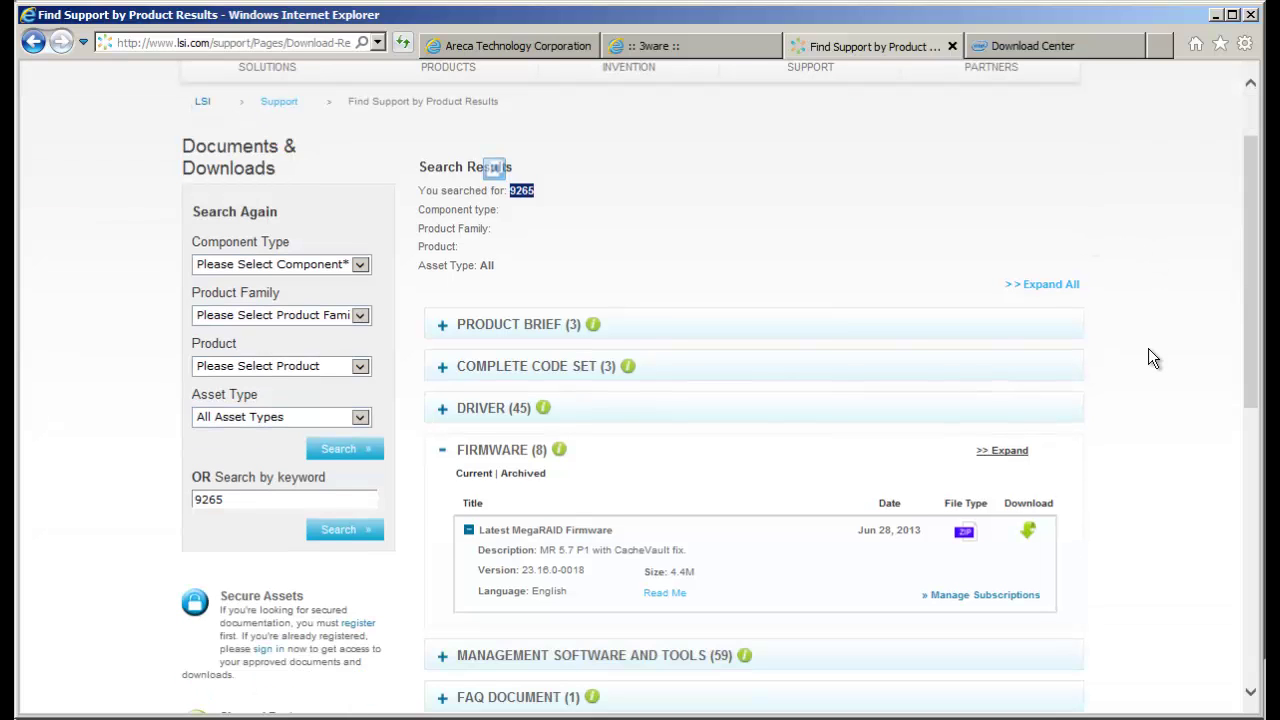
{"action": "scroll", "coordinate": [1148, 357], "scroll_direction": "down", "scroll_amount": 2}
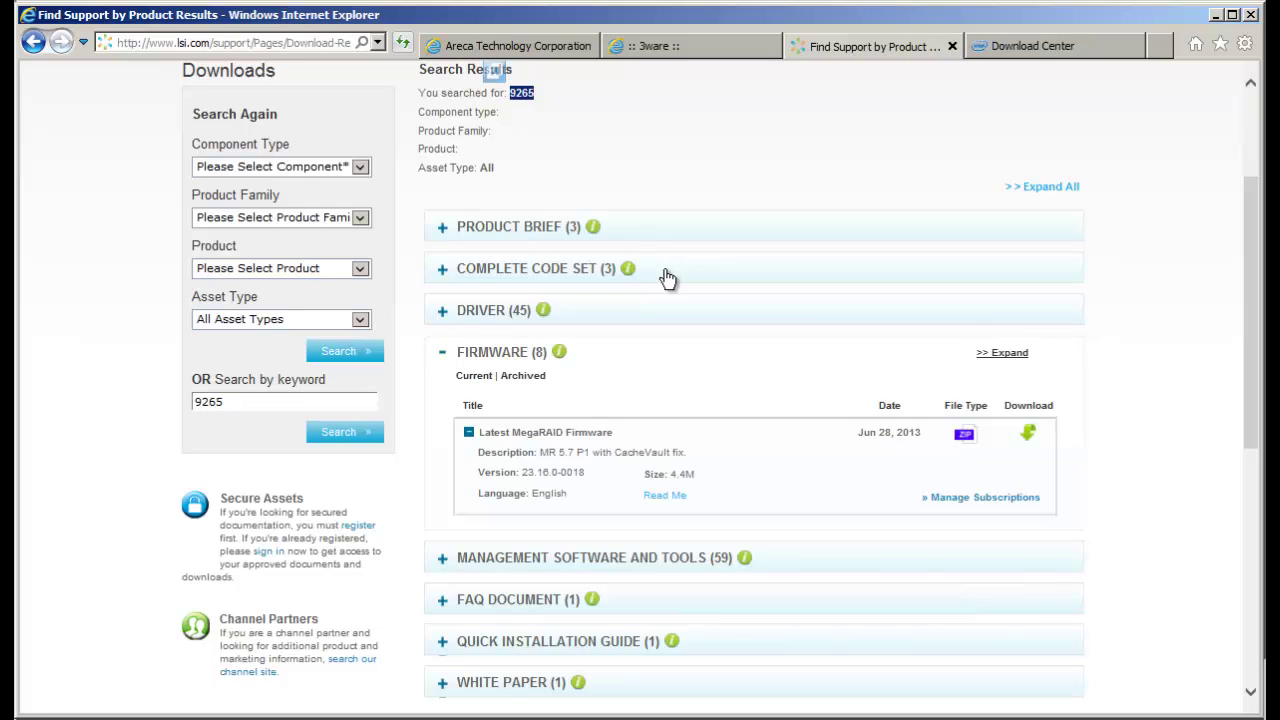
{"action": "left_click", "coordinate": [440, 360]}
{"action": "left_click", "coordinate": [440, 357]}
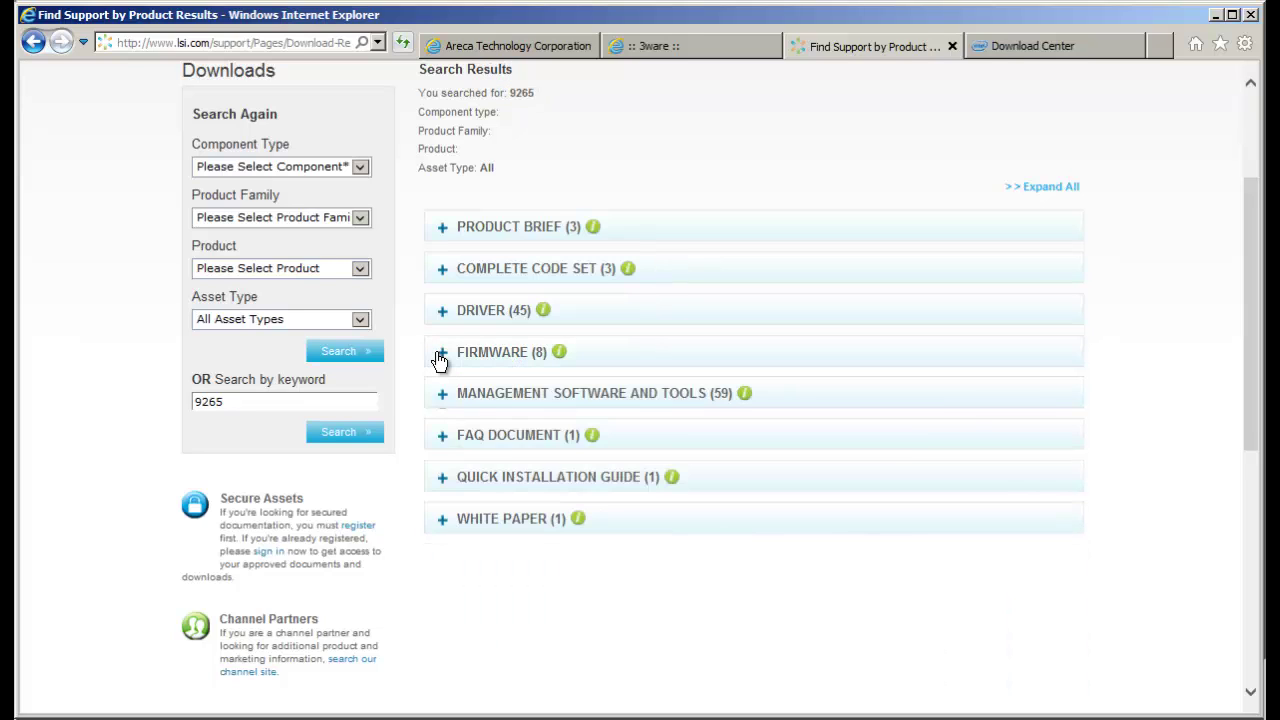
{"action": "left_click", "coordinate": [440, 357]}
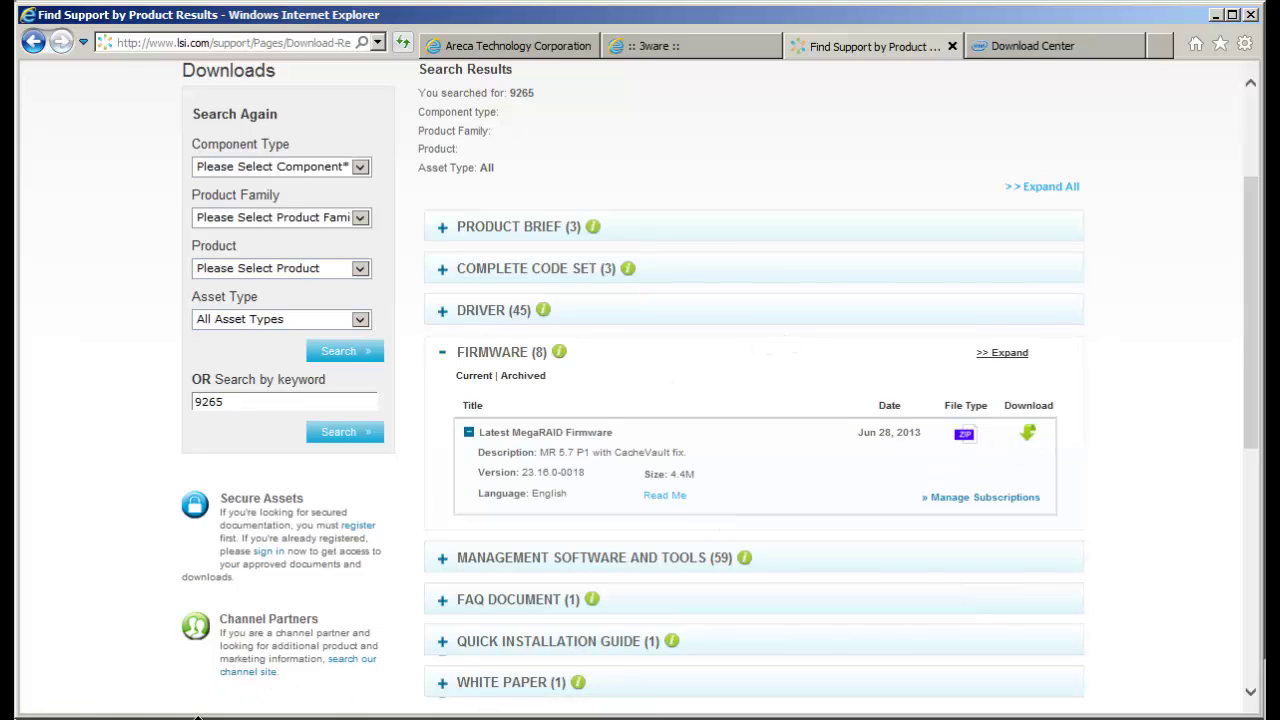
Switch back to Firefox and open the 3ware 3DM Management Utility from the dss server's hardware RAID setup.
{"action": "left_click", "coordinate": [160, 702]}
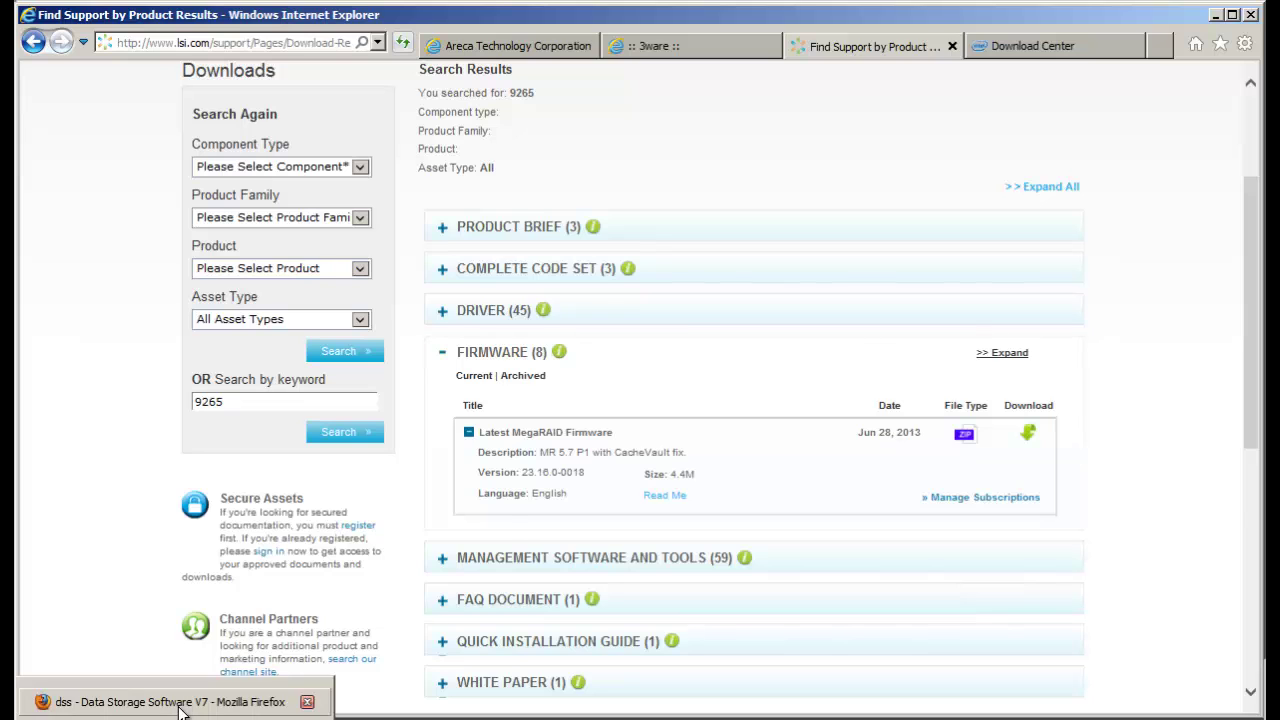
{"action": "left_click", "coordinate": [556, 437]}
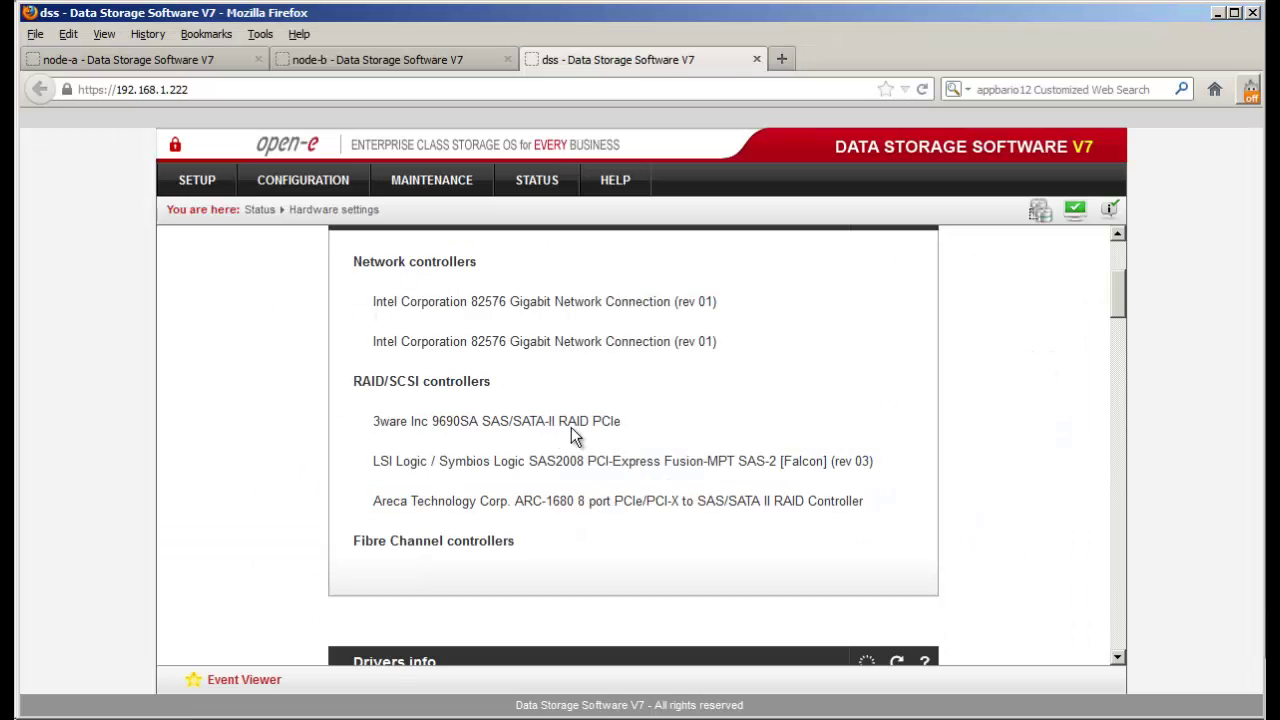
{"action": "left_click", "coordinate": [217, 190]}
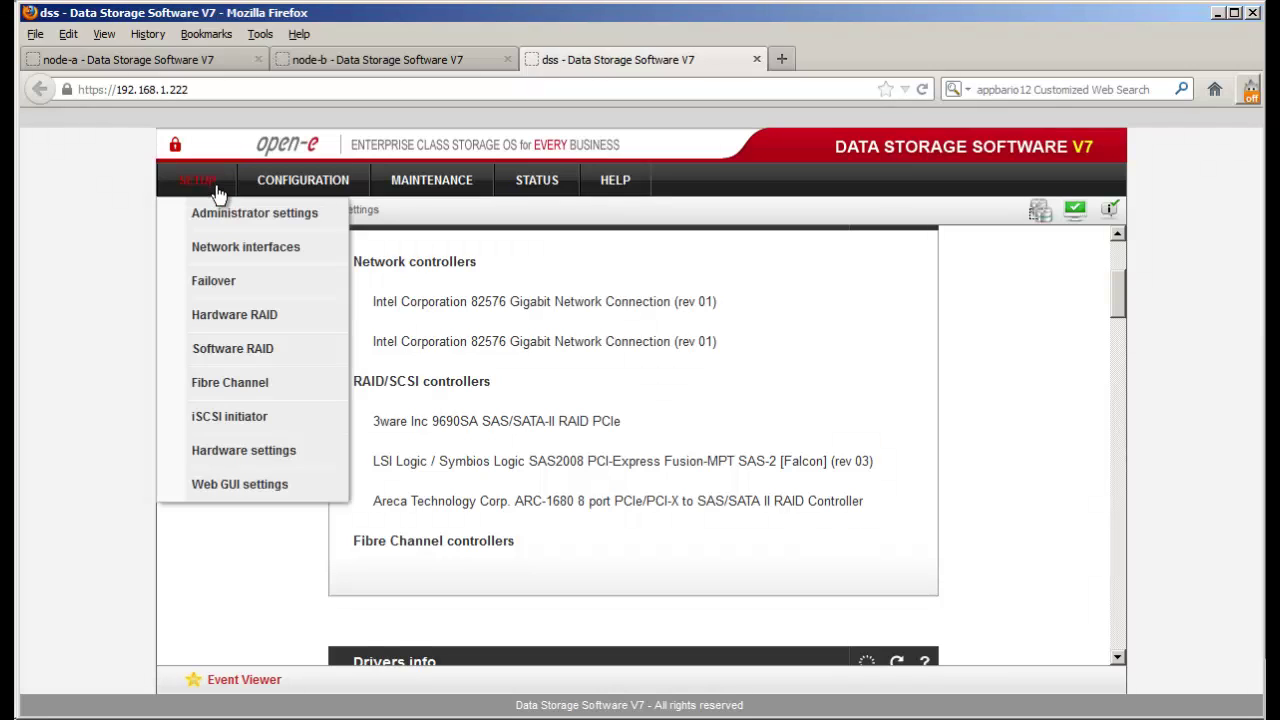
{"action": "left_click", "coordinate": [305, 328]}
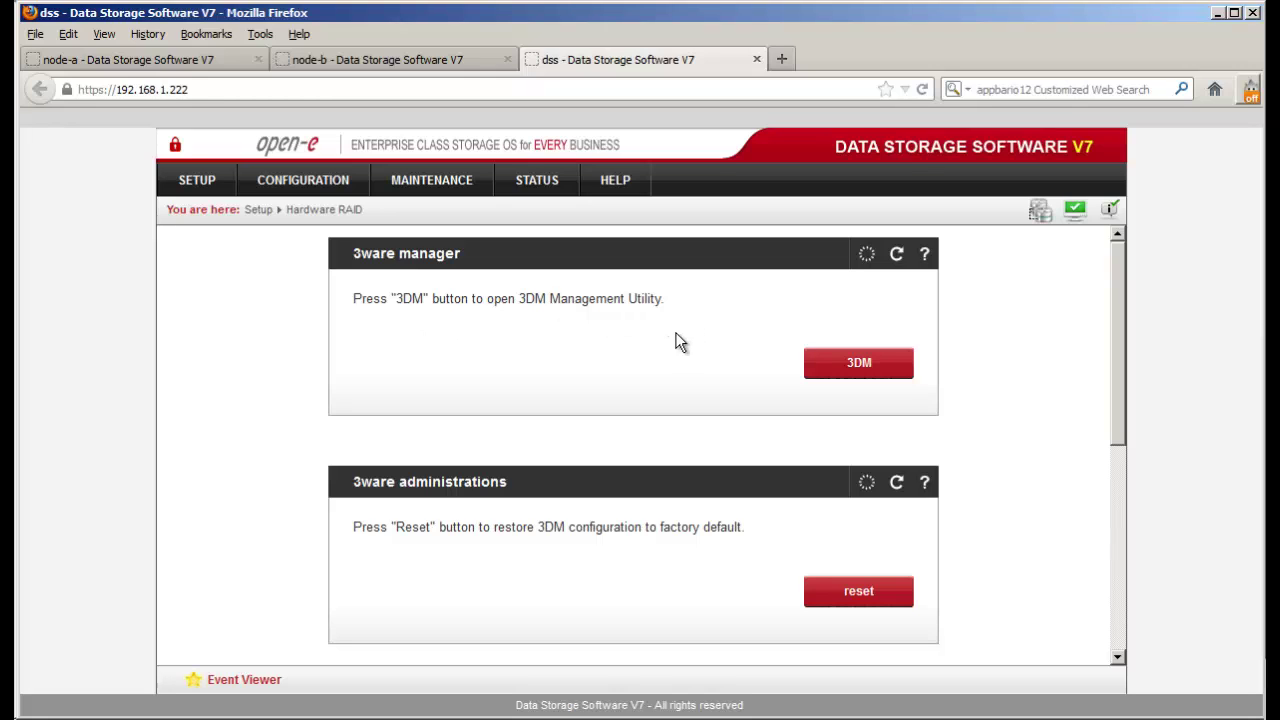
{"action": "left_click", "coordinate": [834, 366]}
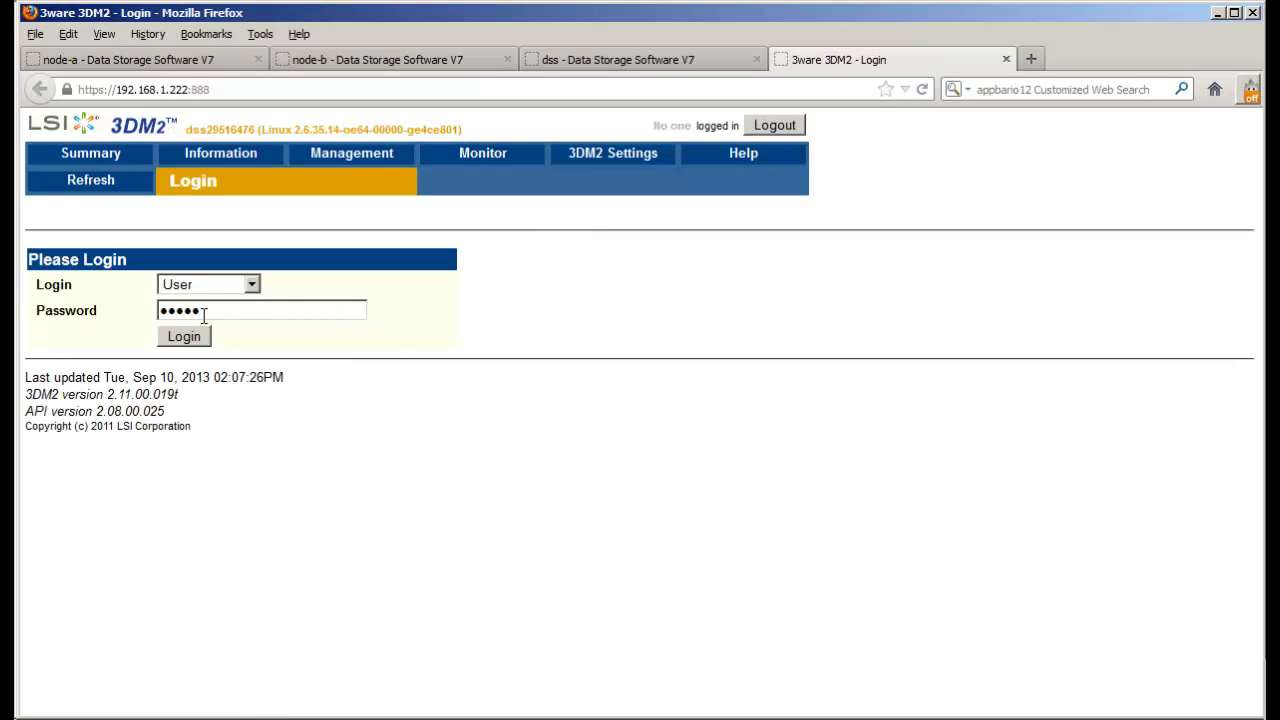
Log in to 3DM2 as Administrator and check the 9690SA-4I4E controller's firmware version in the controller summary.
{"action": "left_click", "coordinate": [250, 285]}
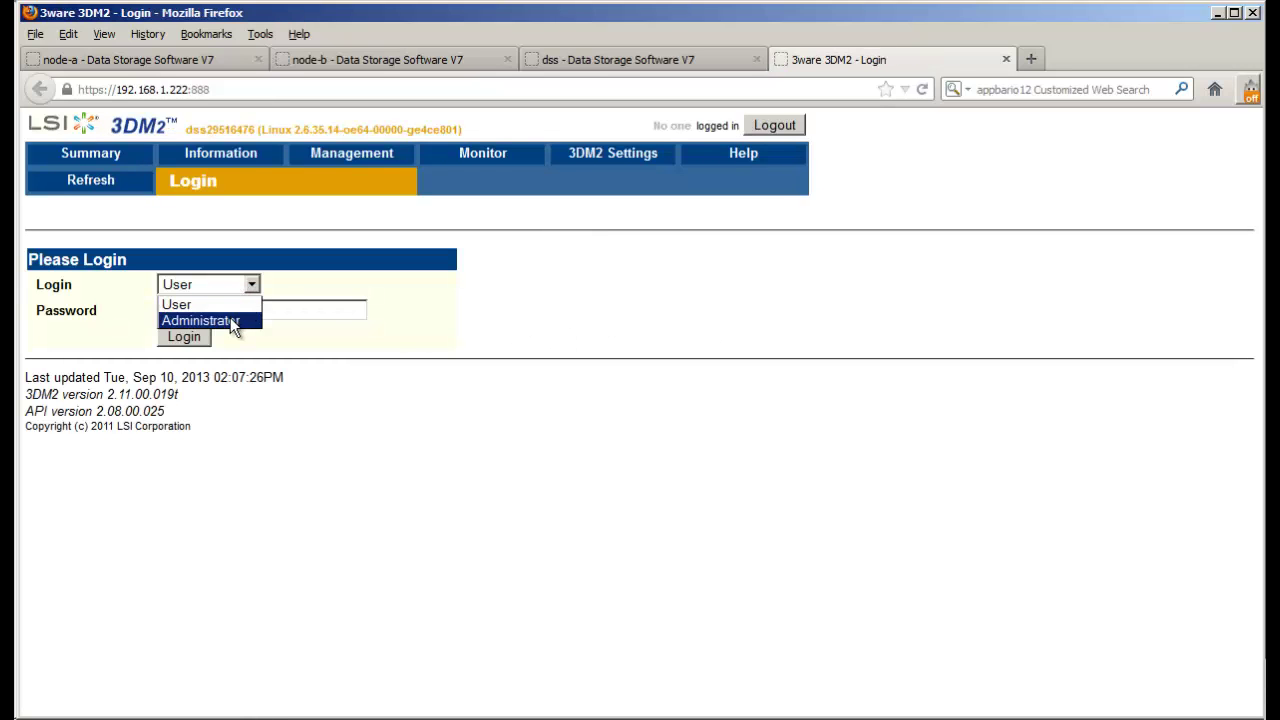
{"action": "left_click", "coordinate": [230, 318]}
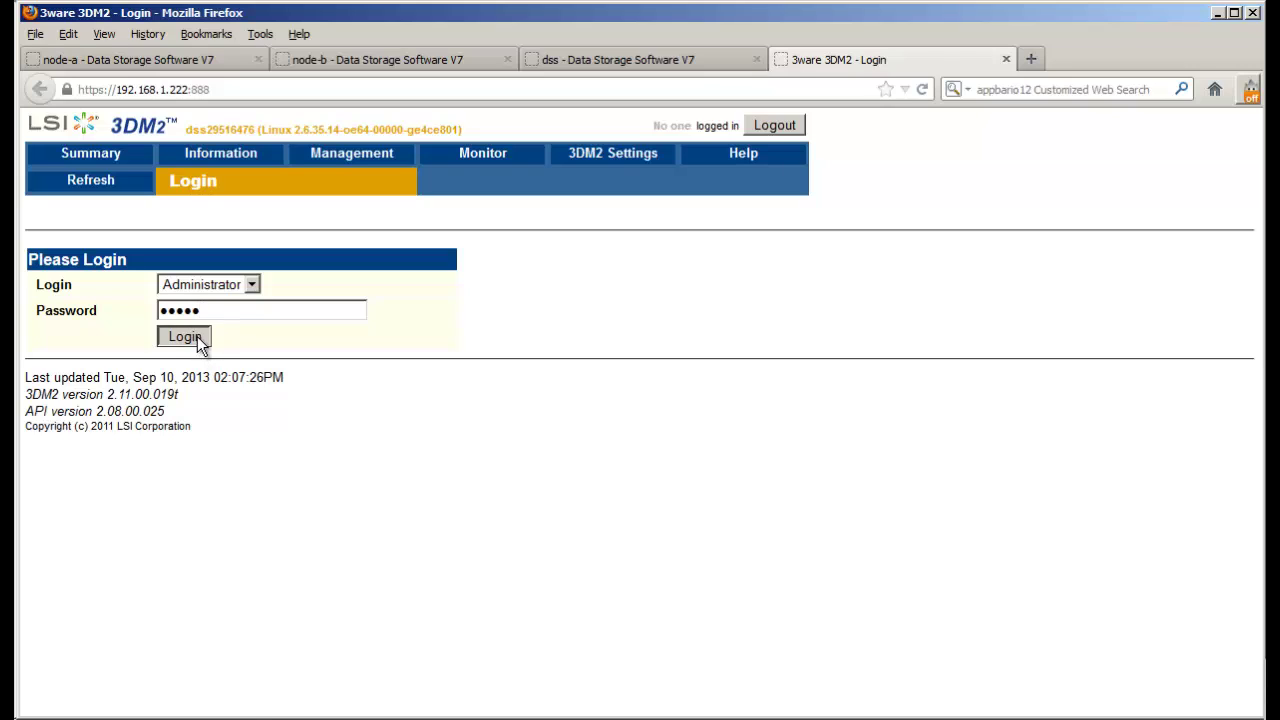
{"action": "left_click", "coordinate": [197, 336]}
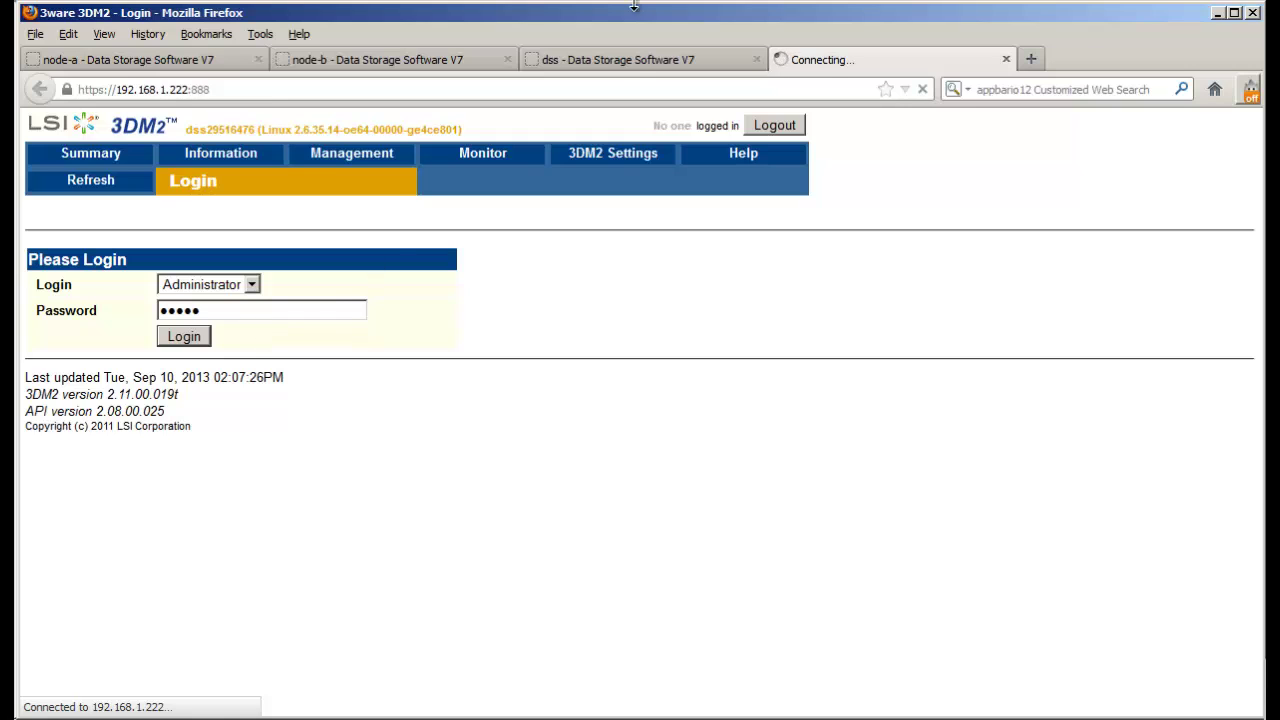
{"action": "left_click", "coordinate": [630, 58]}
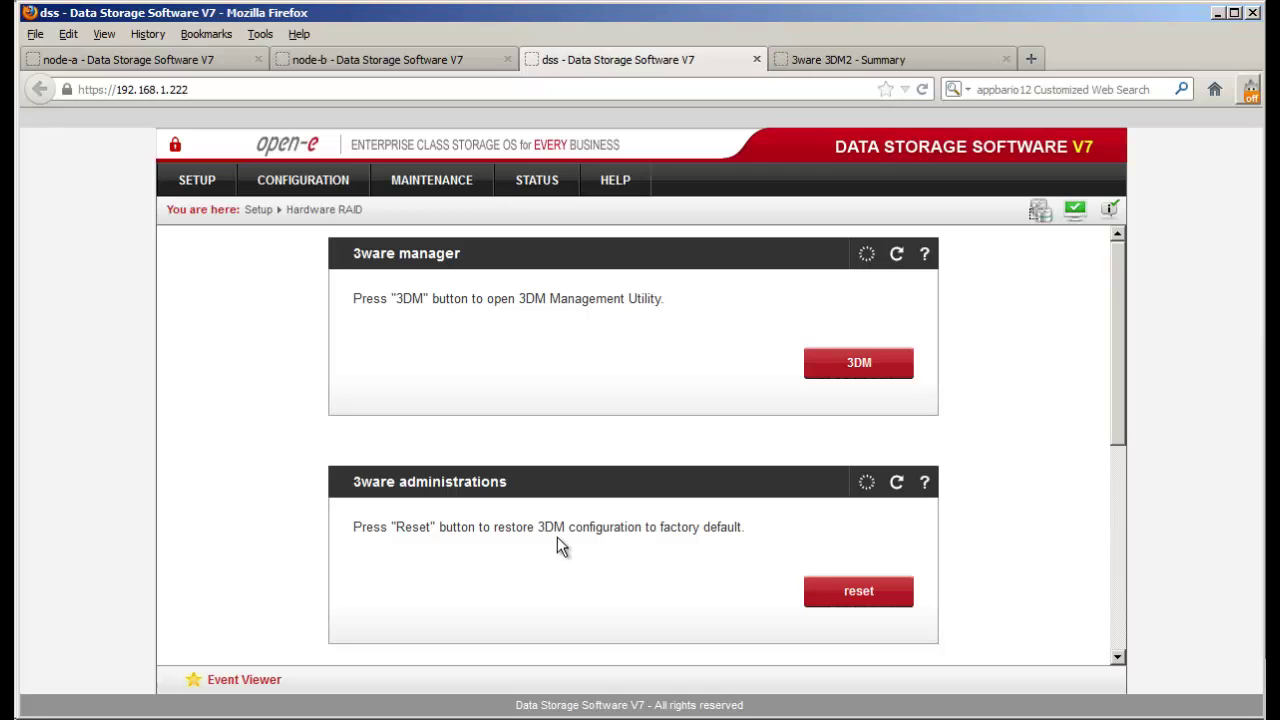
{"action": "left_click", "coordinate": [856, 58]}
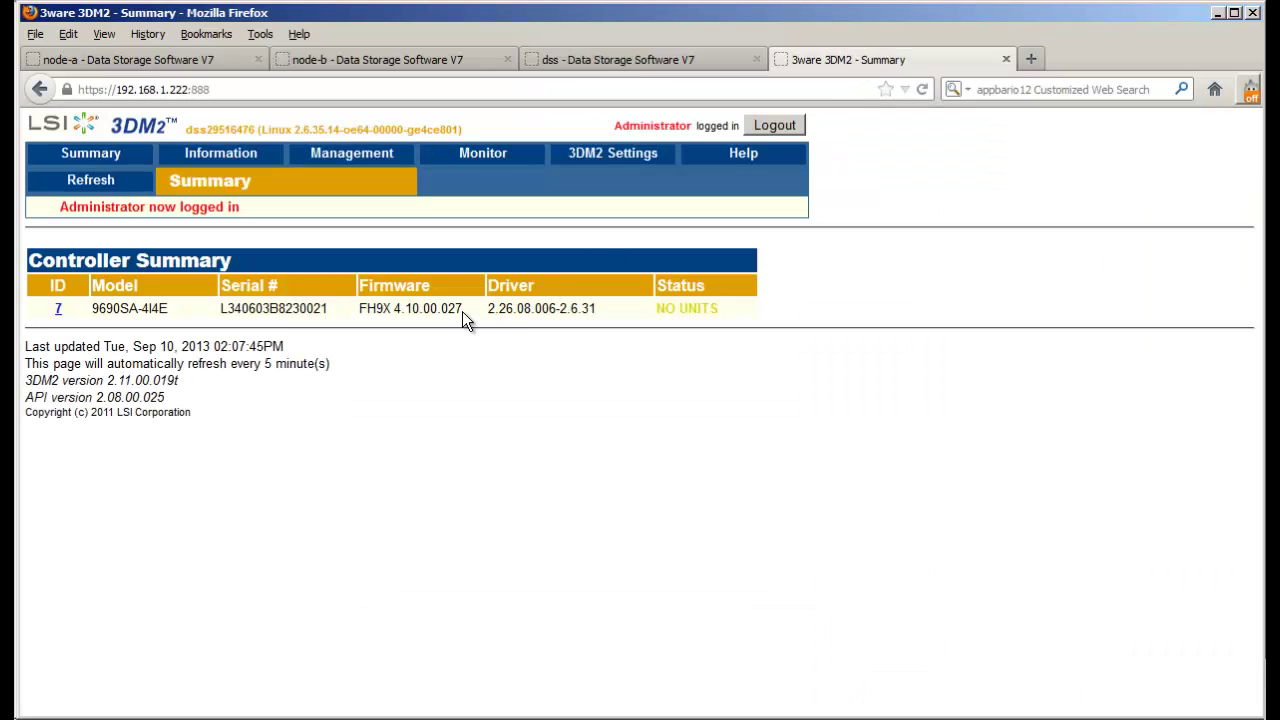
{"action": "left_click_drag", "start_coordinate": [462, 311], "coordinate": [362, 316]}
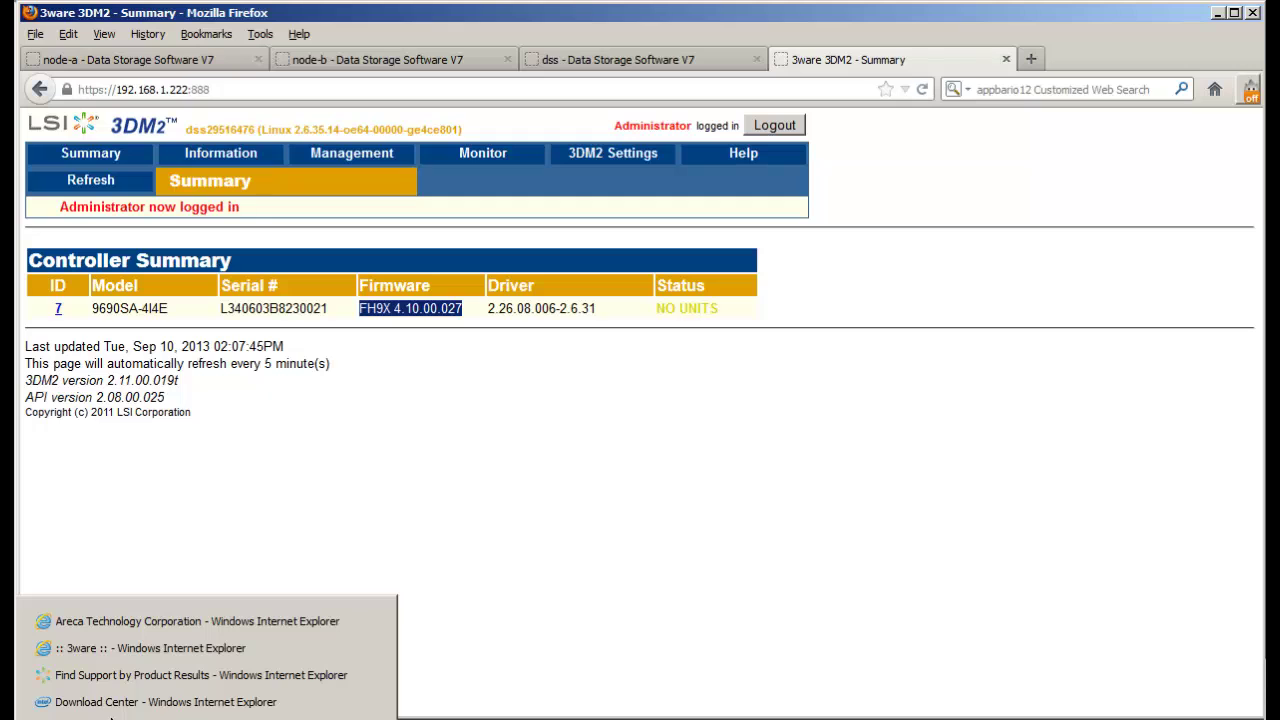
Switch to the 3ware Software Download Center in Internet Explorer and examine the firmware release listed for the 9690SA Series.
{"action": "left_click", "coordinate": [119, 654]}
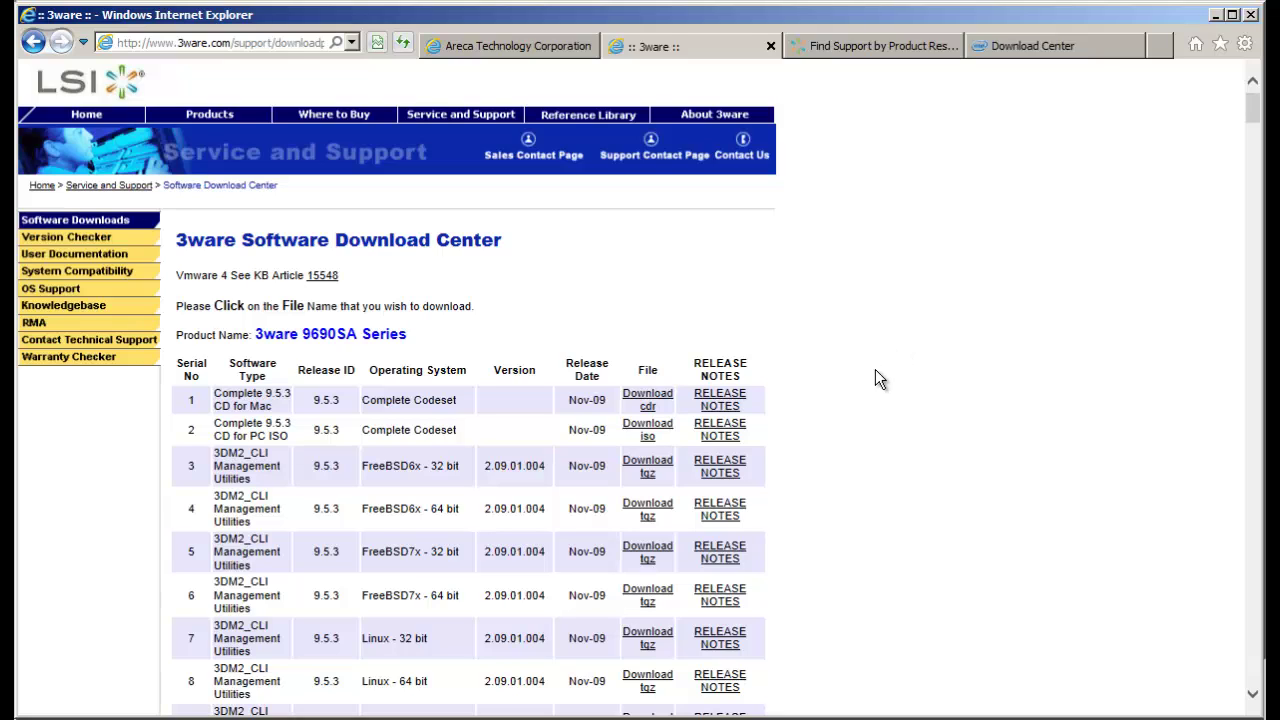
{"action": "scroll", "coordinate": [875, 378], "scroll_direction": "down", "scroll_amount": 3}
{"action": "scroll", "coordinate": [875, 378], "scroll_direction": "down", "scroll_amount": 1}
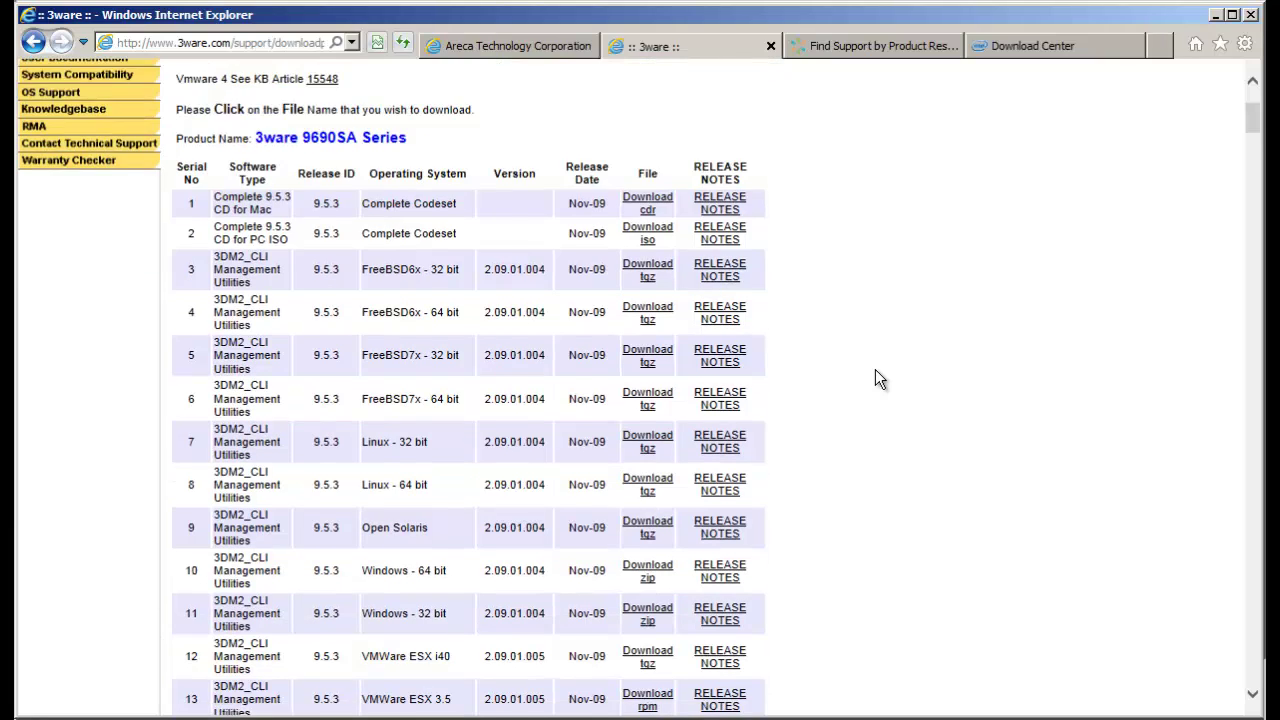
{"action": "scroll", "coordinate": [875, 378], "scroll_direction": "down", "scroll_amount": 4}
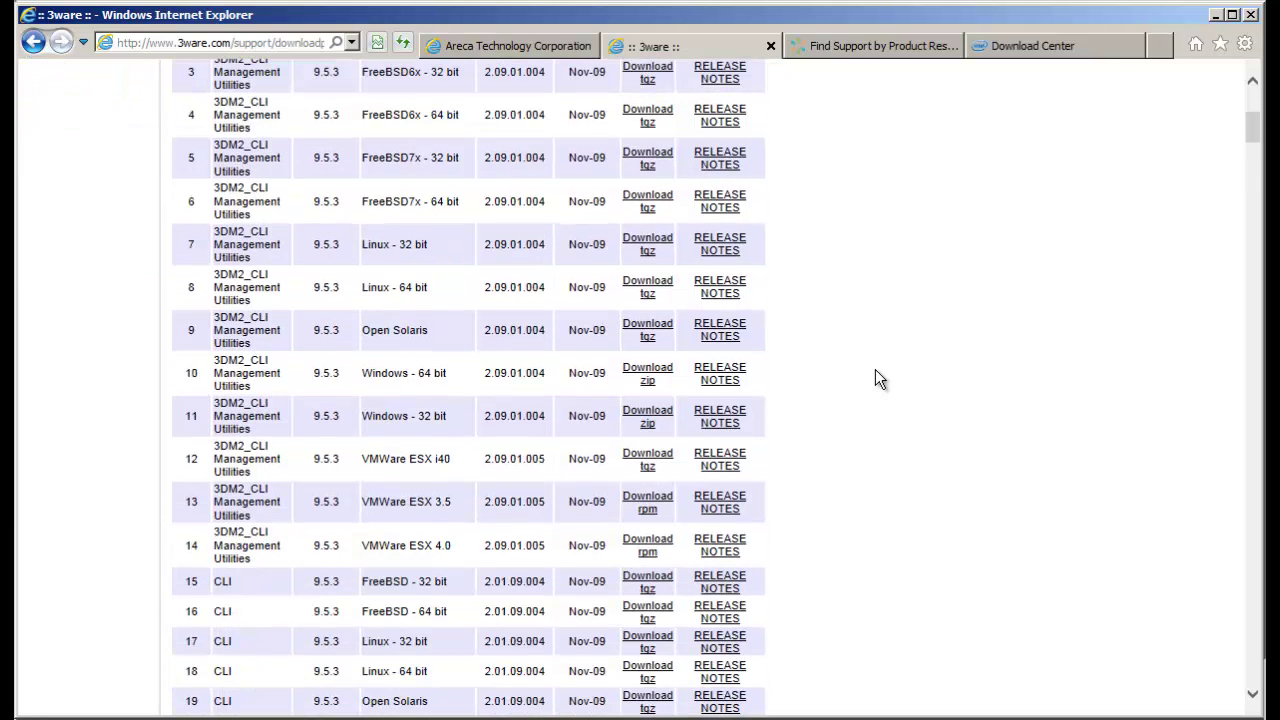
{"action": "scroll", "coordinate": [875, 370], "scroll_direction": "down", "scroll_amount": 12}
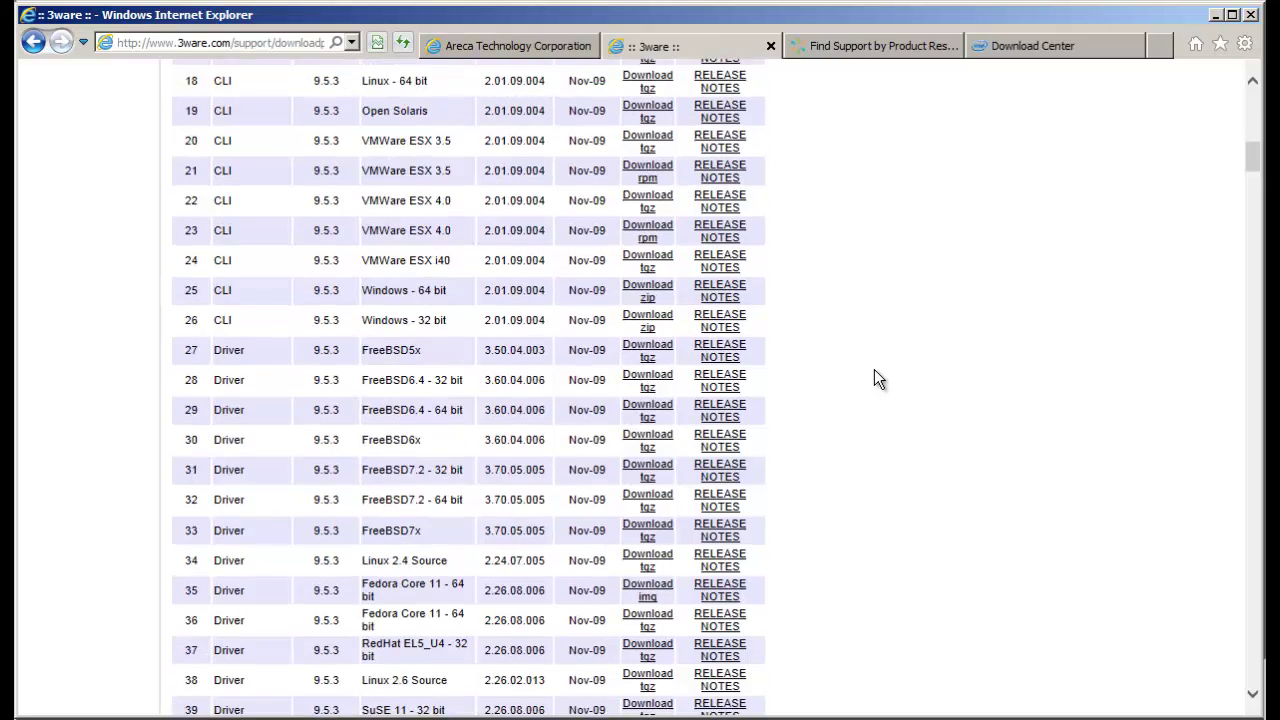
{"action": "scroll", "coordinate": [878, 378], "scroll_direction": "down", "scroll_amount": 12}
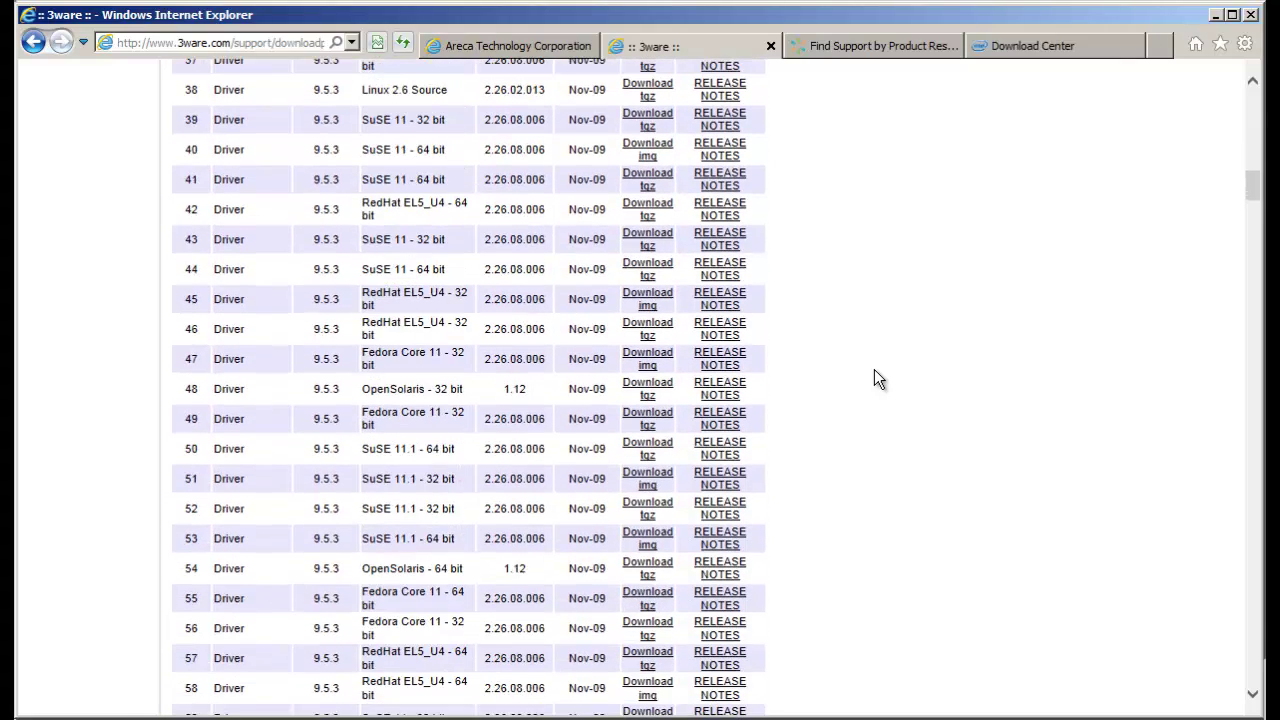
{"action": "scroll", "coordinate": [874, 370], "scroll_direction": "down", "scroll_amount": 8}
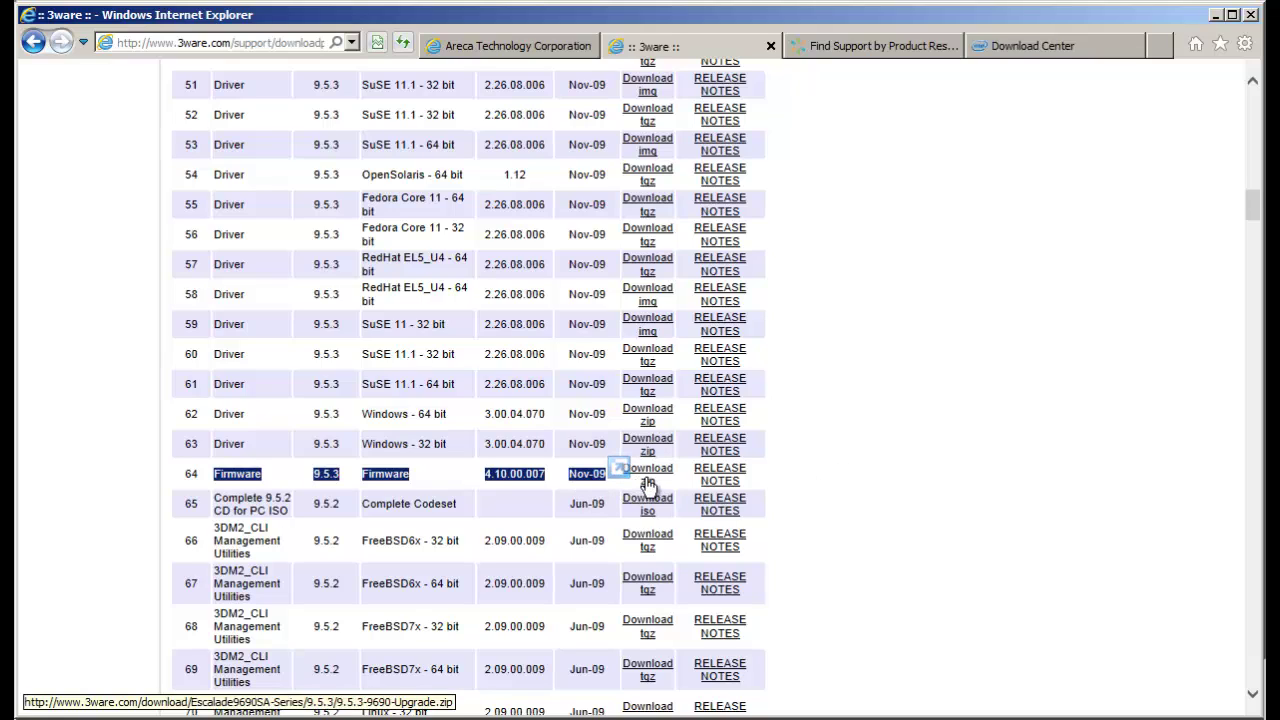
{"action": "left_click", "coordinate": [548, 474]}
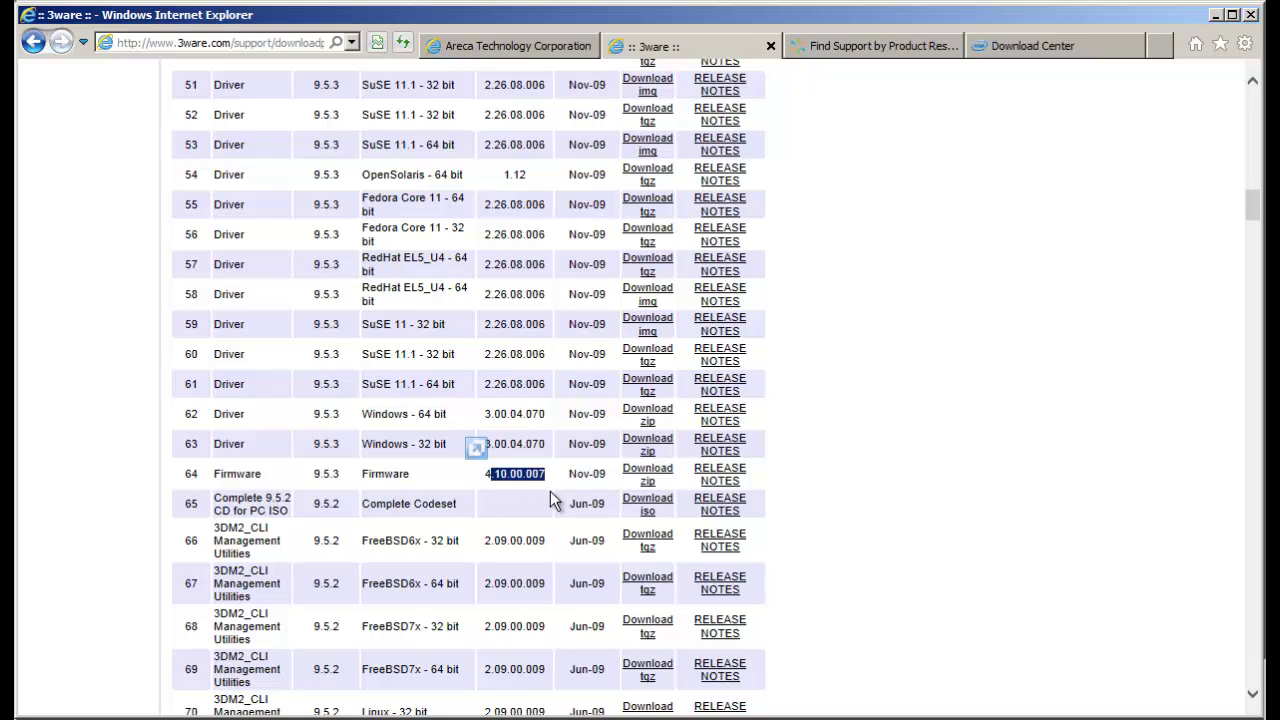
{"action": "left_click", "coordinate": [1130, 306]}
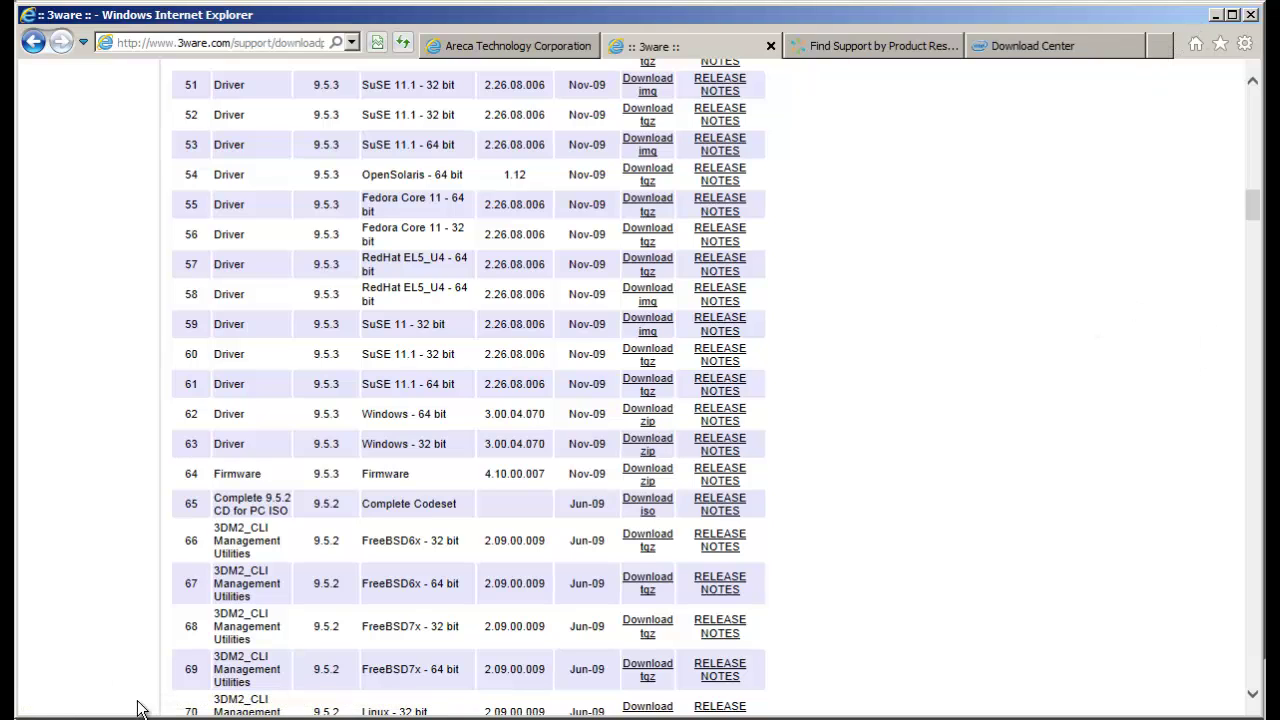
Compare the firmware version on the 3ware download page with the controller's installed version in Firefox's 3DM2 summary.
{"action": "key", "text": "alt+Tab"}
{"action": "left_click", "coordinate": [410, 420]}
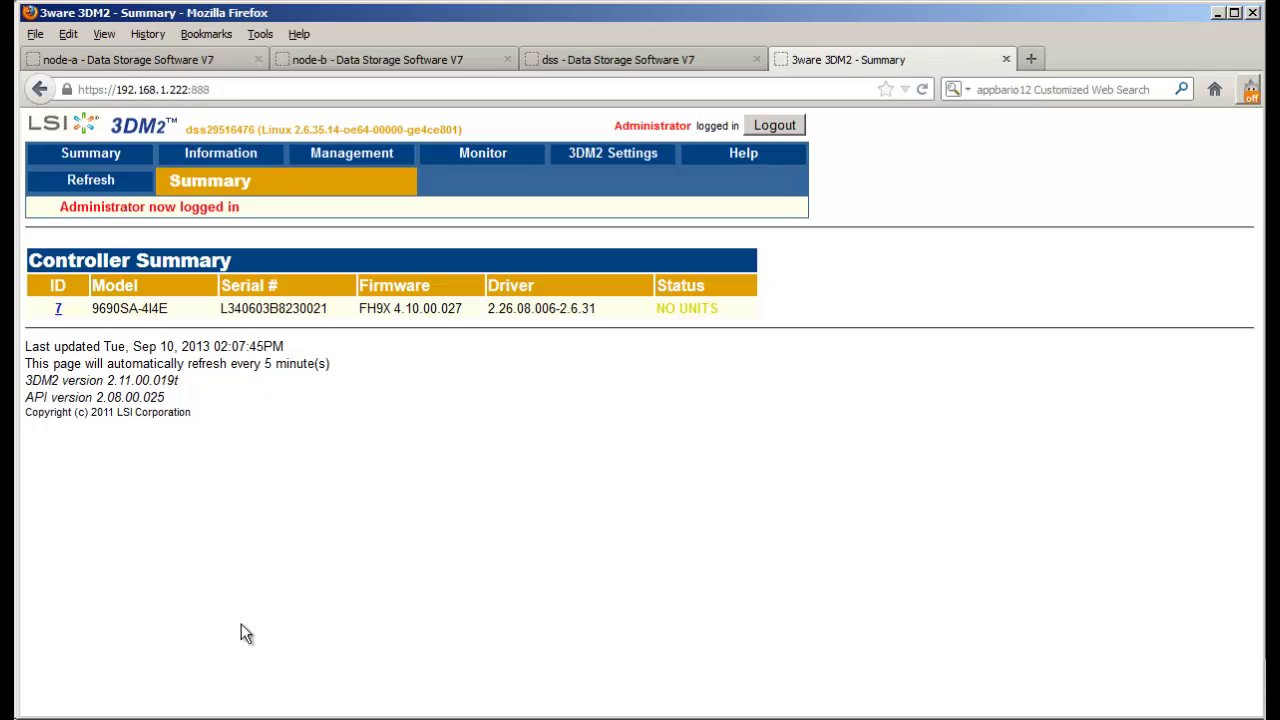
{"action": "mouse_move", "coordinate": [207, 718]}
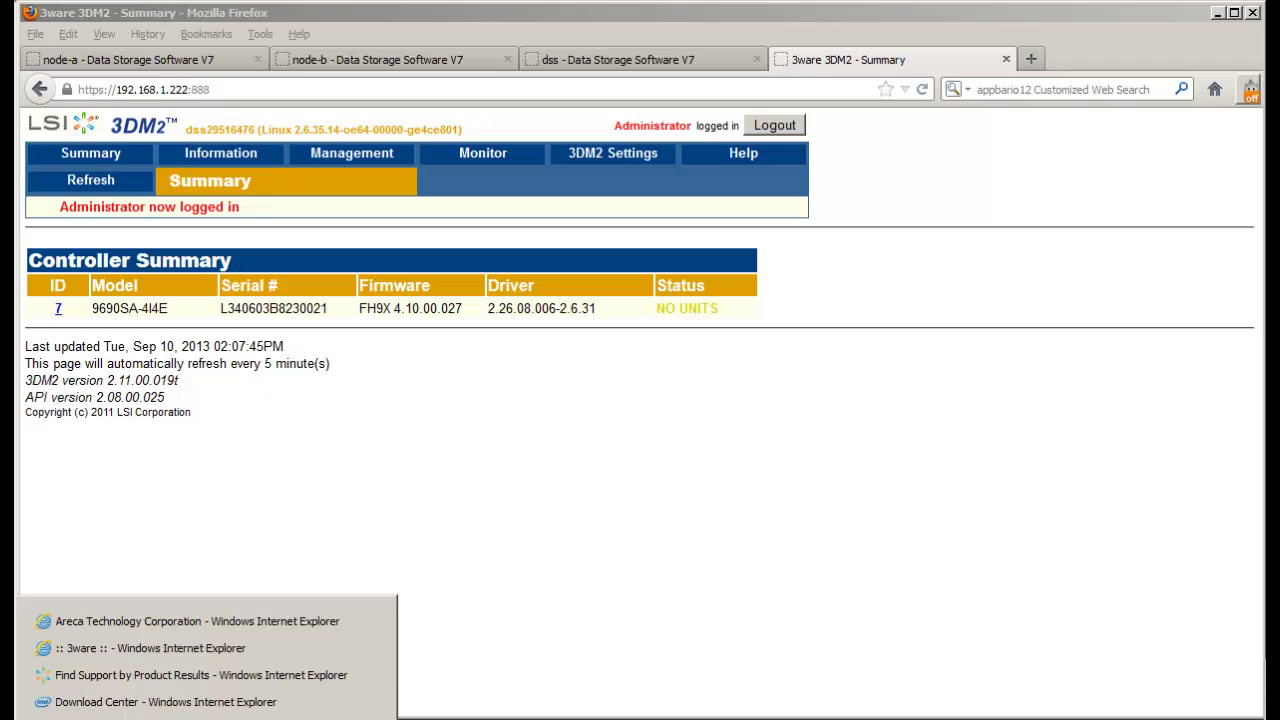
{"action": "left_click", "coordinate": [112, 646]}
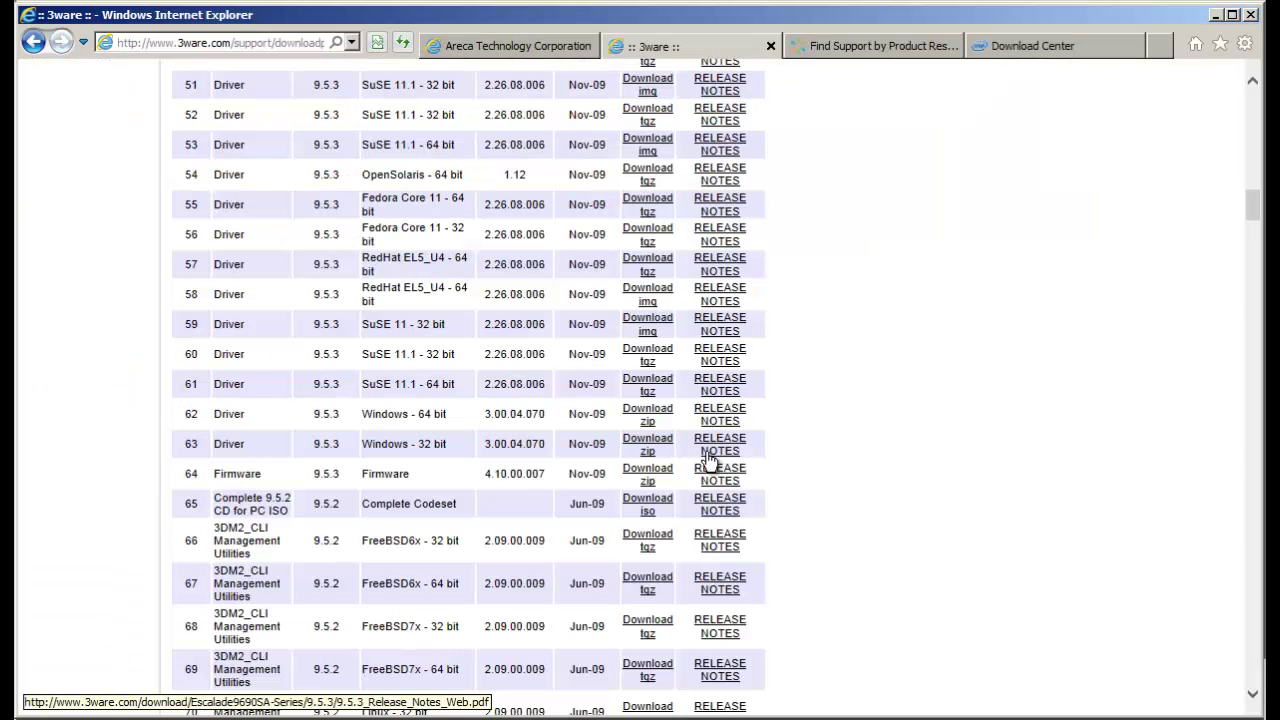
{"action": "scroll", "coordinate": [707, 452], "scroll_direction": "down", "scroll_amount": 2}
{"action": "scroll", "coordinate": [707, 452], "scroll_direction": "up", "scroll_amount": 2}
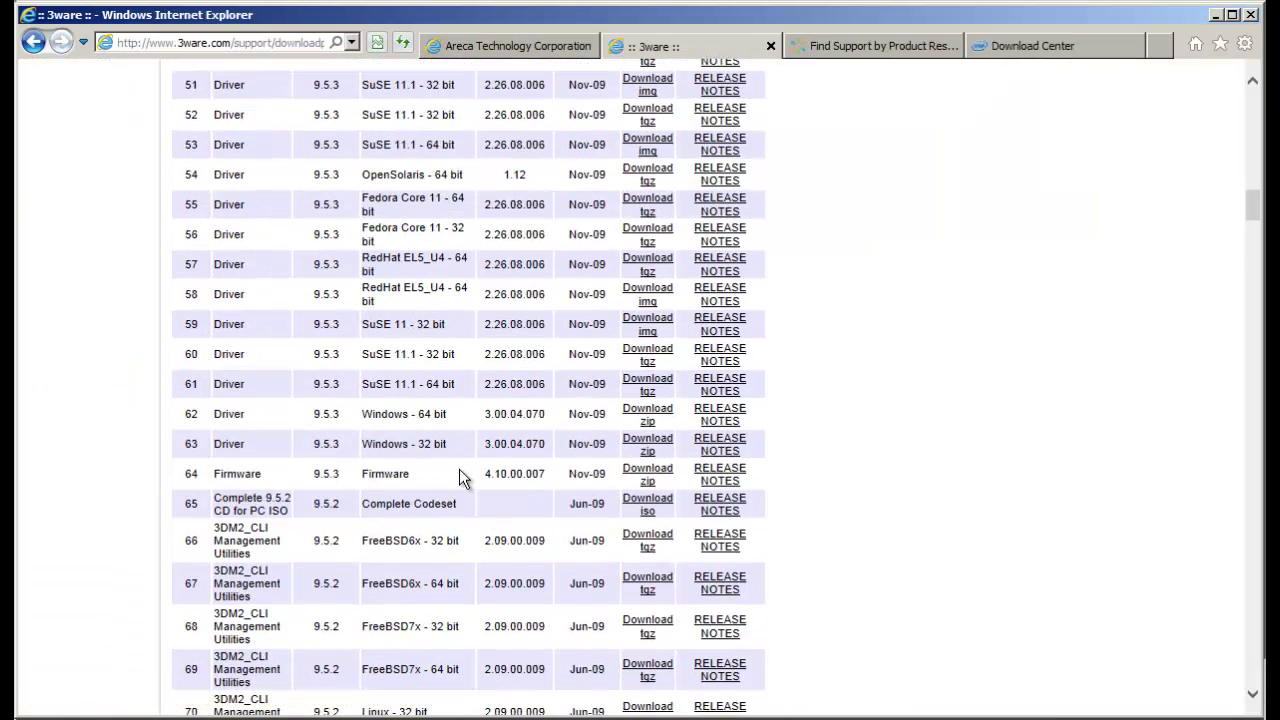
{"action": "left_click_drag", "start_coordinate": [488, 473], "coordinate": [561, 477]}
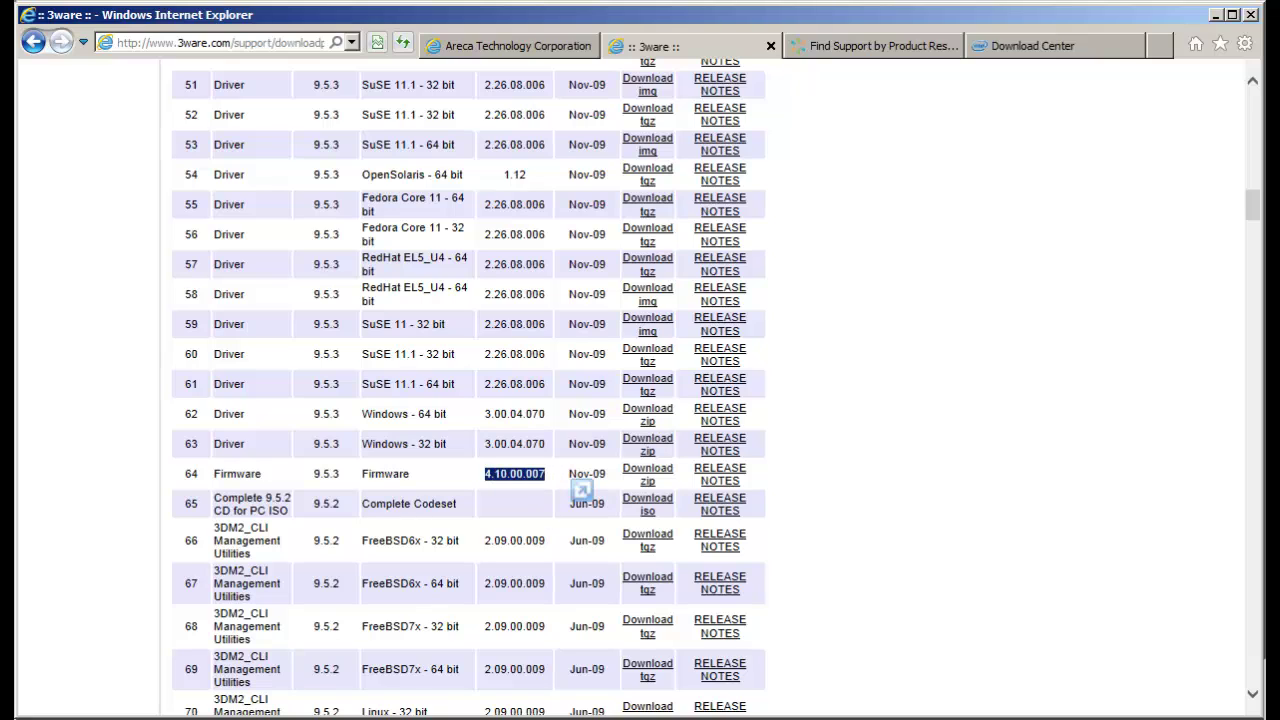
{"action": "left_click", "coordinate": [192, 644]}
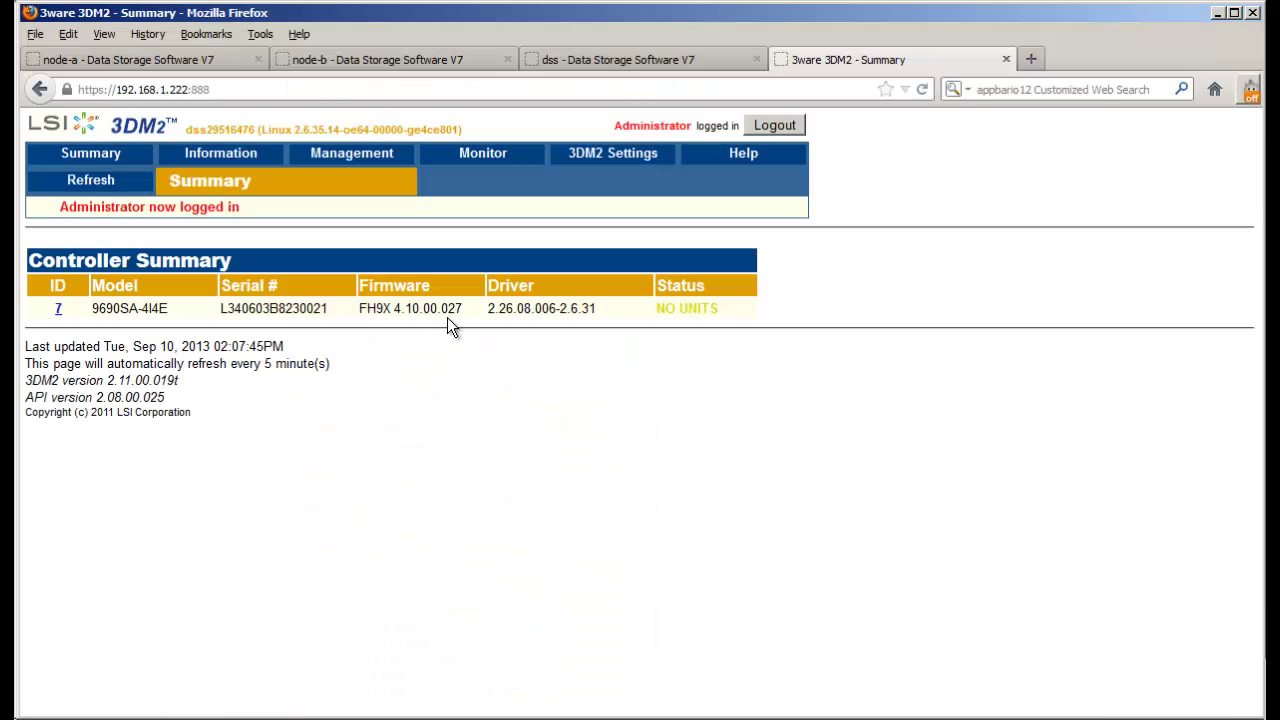
{"action": "left_click_drag", "start_coordinate": [441, 308], "coordinate": [465, 311]}
Start the 9690SA-4I4E controller's firmware update with prom0008.img from the LM\Firmware\3Ware folder and accept the warning.
{"action": "mouse_move", "coordinate": [396, 163]}
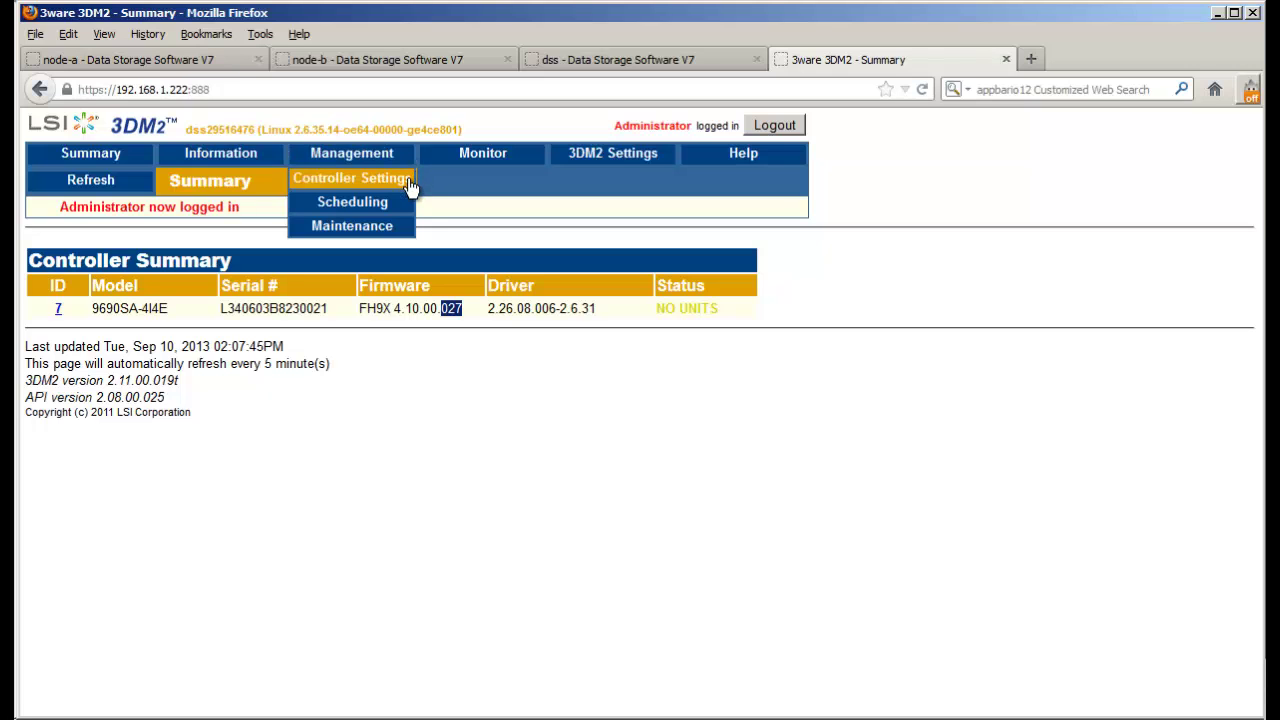
{"action": "left_click", "coordinate": [408, 181]}
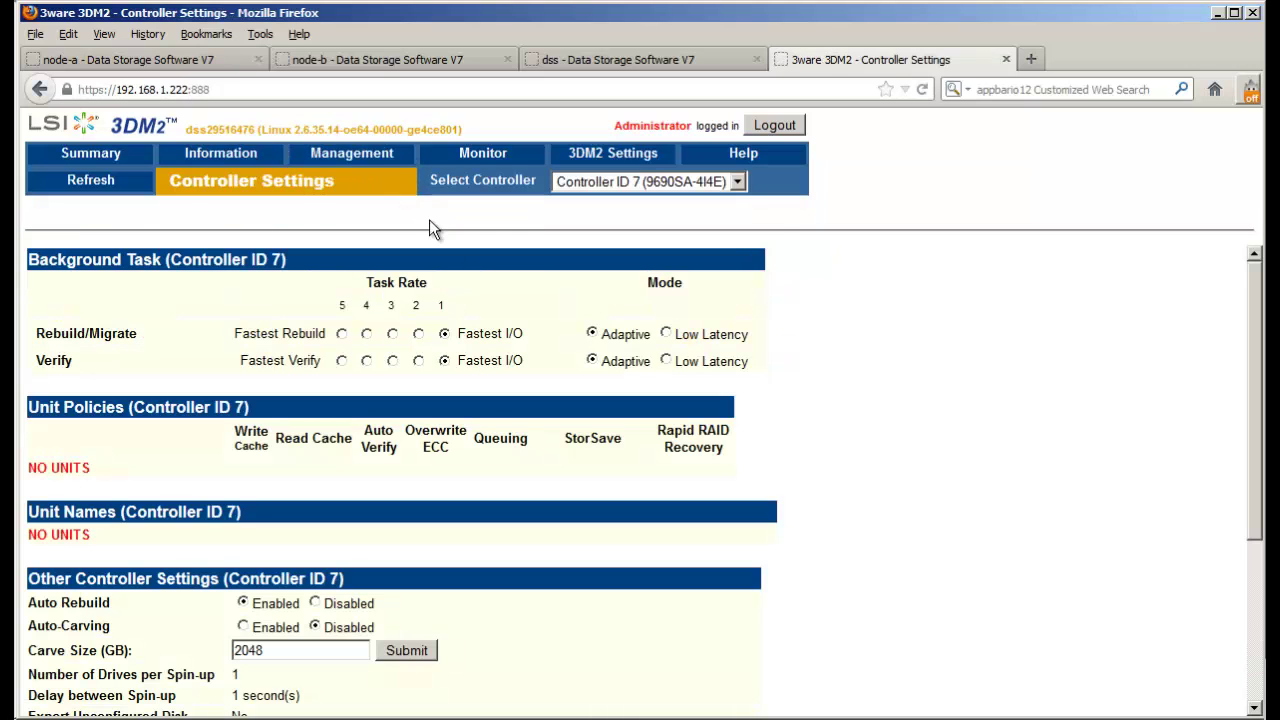
{"action": "scroll", "coordinate": [528, 467], "scroll_direction": "down", "scroll_amount": 1}
{"action": "scroll", "coordinate": [527, 474], "scroll_direction": "down", "scroll_amount": 3}
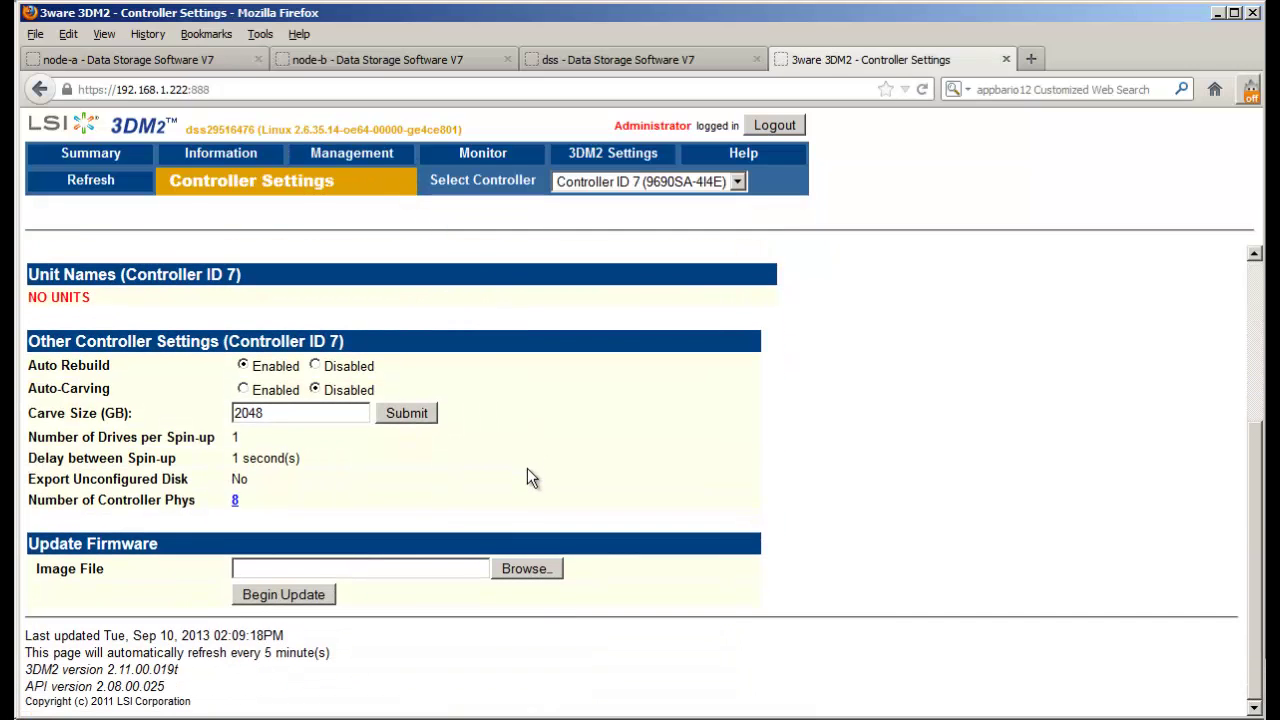
{"action": "left_click", "coordinate": [526, 569]}
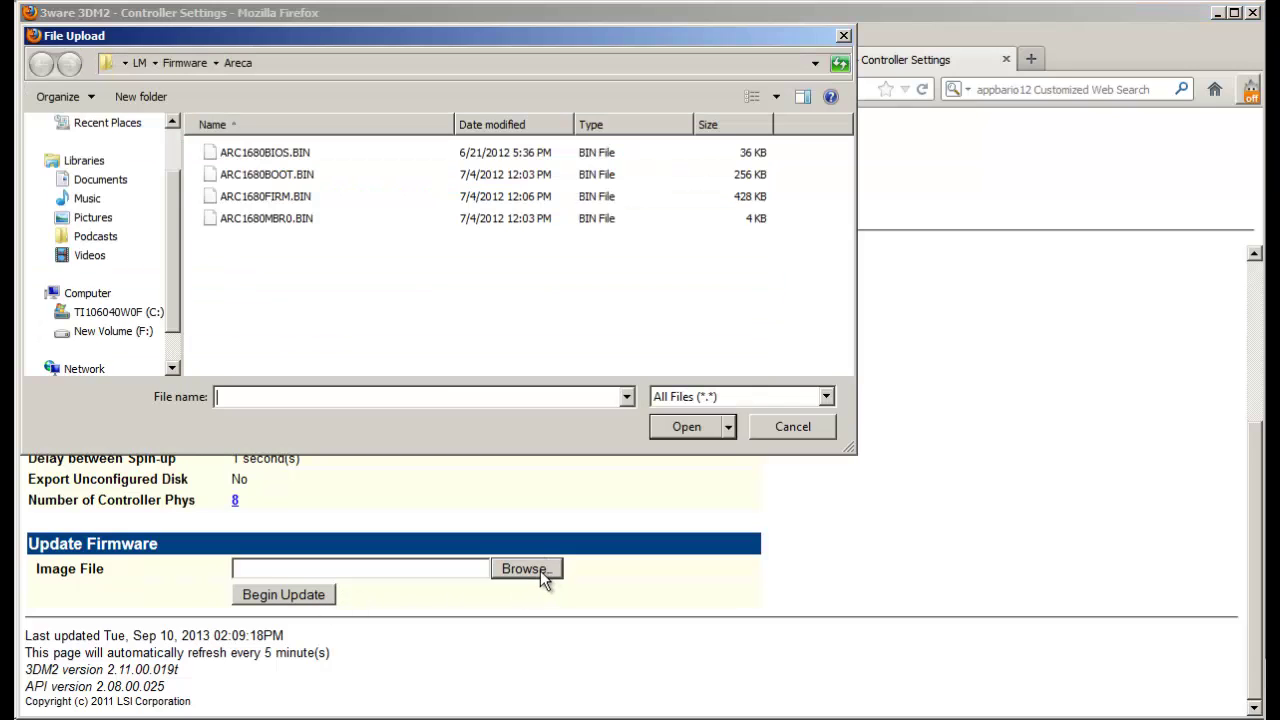
{"action": "left_click", "coordinate": [187, 60]}
{"action": "double_click", "coordinate": [215, 156]}
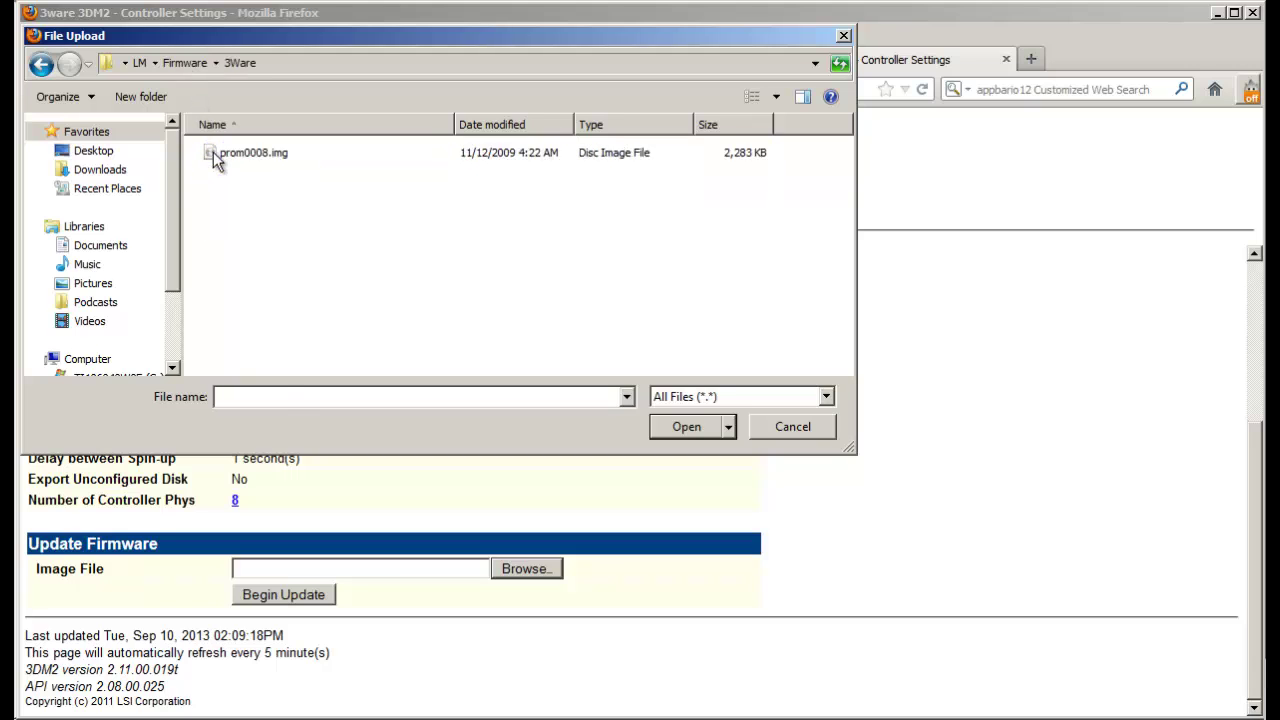
{"action": "left_click", "coordinate": [216, 158]}
{"action": "left_click", "coordinate": [684, 428]}
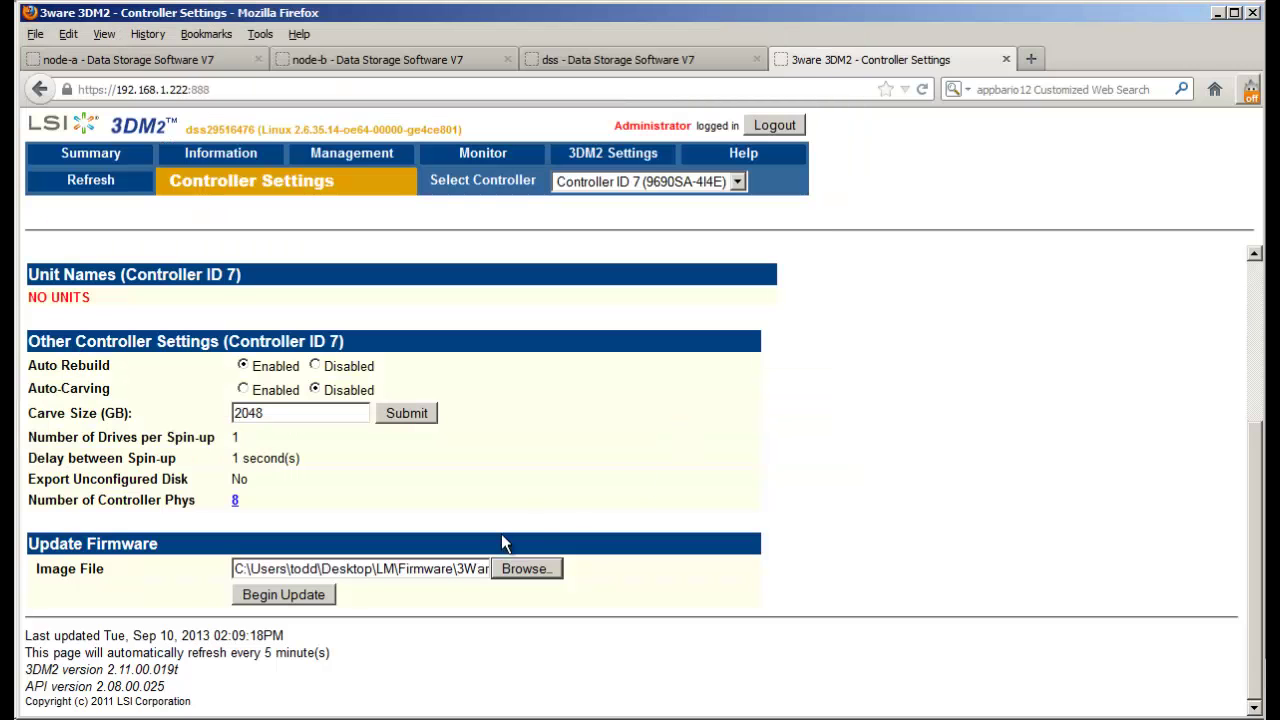
{"action": "left_click", "coordinate": [302, 596]}
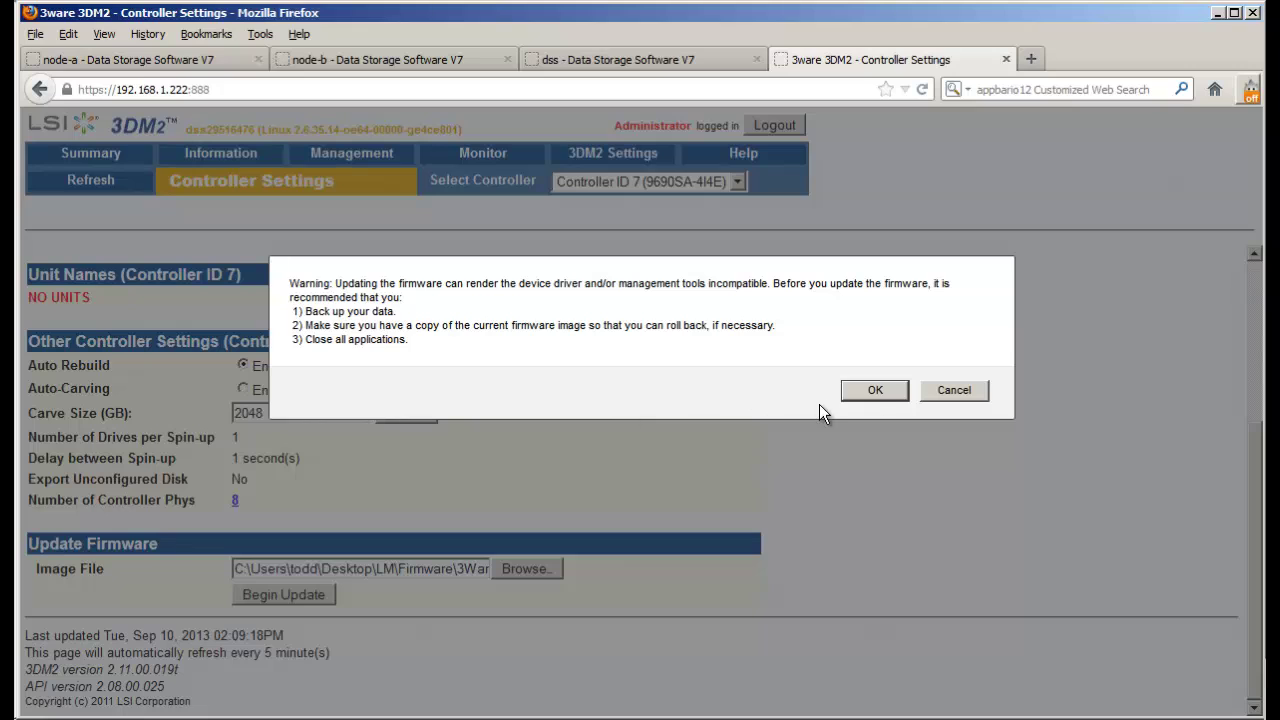
{"action": "left_click", "coordinate": [873, 391]}
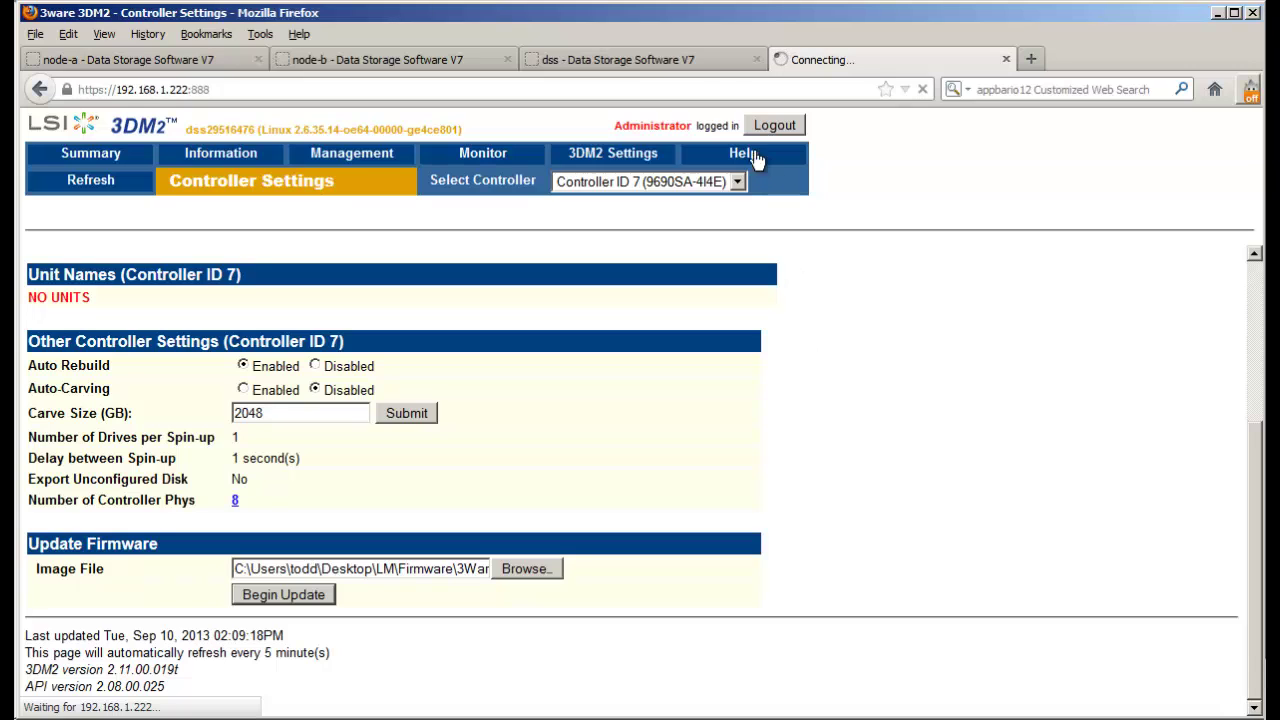
Select the Areca ARC-1680 controller in the dss server's hardware RAID setup and open Areca Management for it.
{"action": "left_click", "coordinate": [709, 59]}
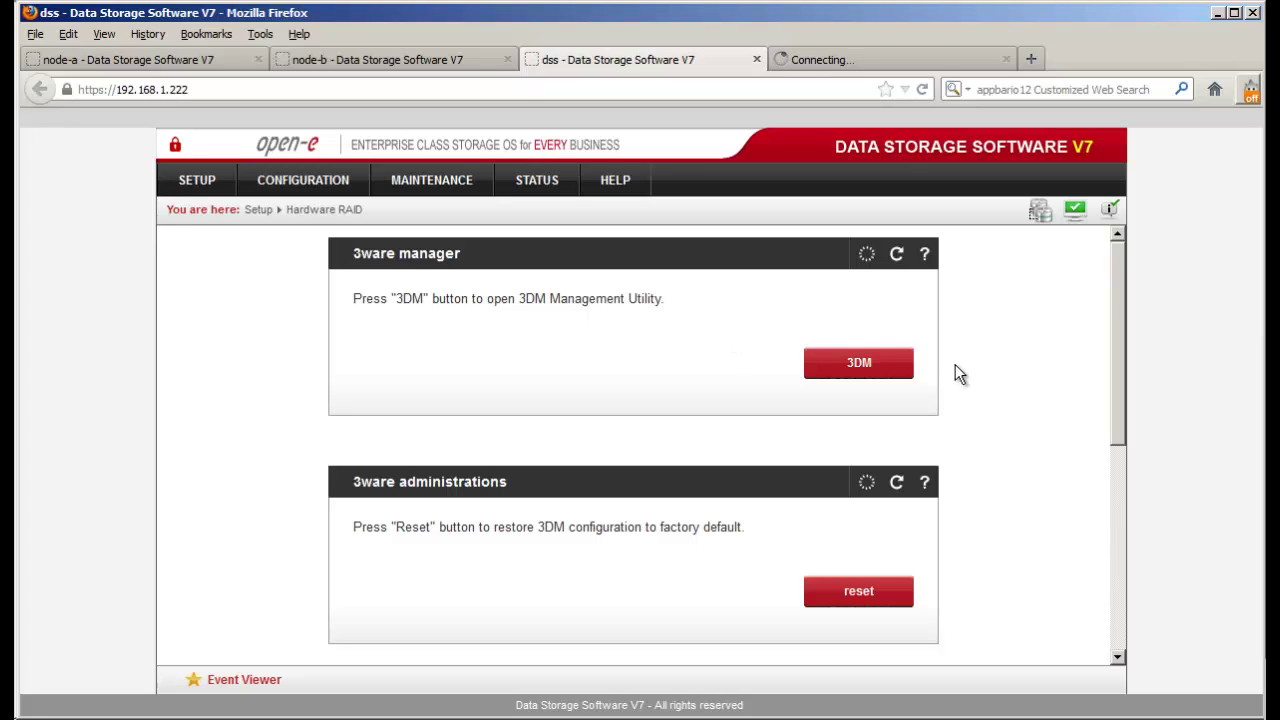
{"action": "scroll", "coordinate": [956, 370], "scroll_direction": "down", "scroll_amount": 5}
{"action": "scroll", "coordinate": [956, 372], "scroll_direction": "down", "scroll_amount": 2}
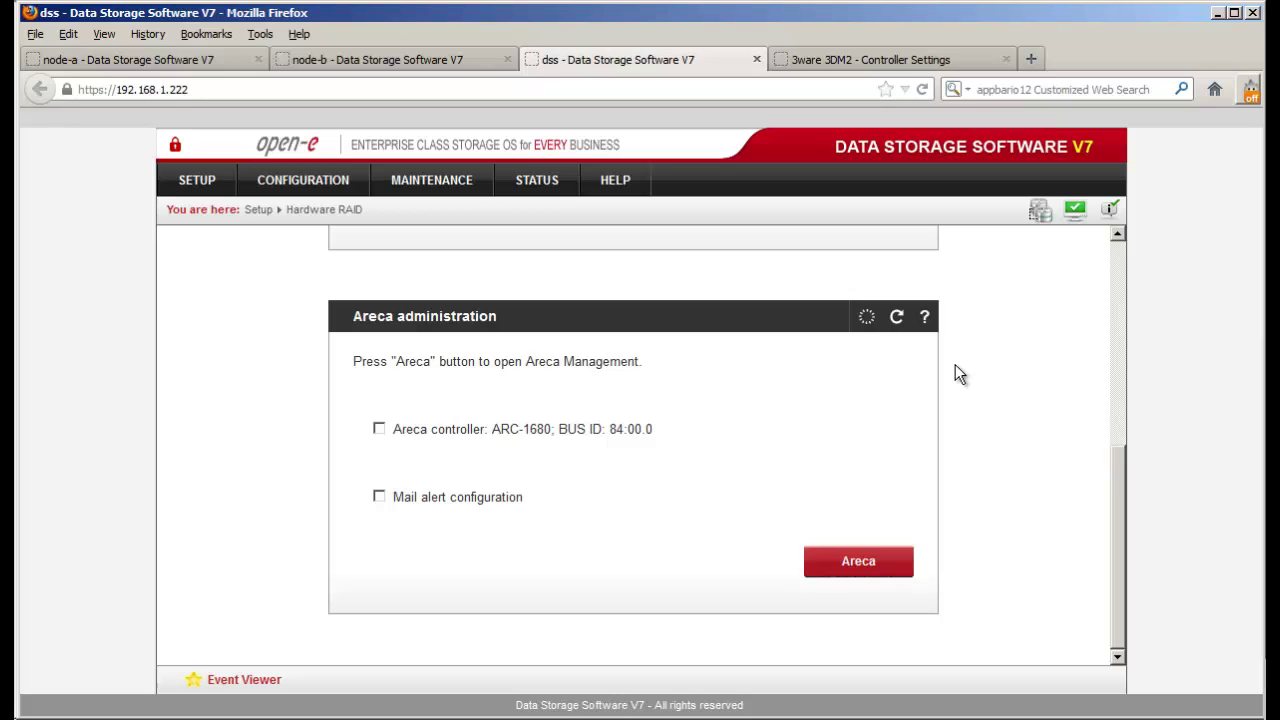
{"action": "left_click", "coordinate": [379, 430]}
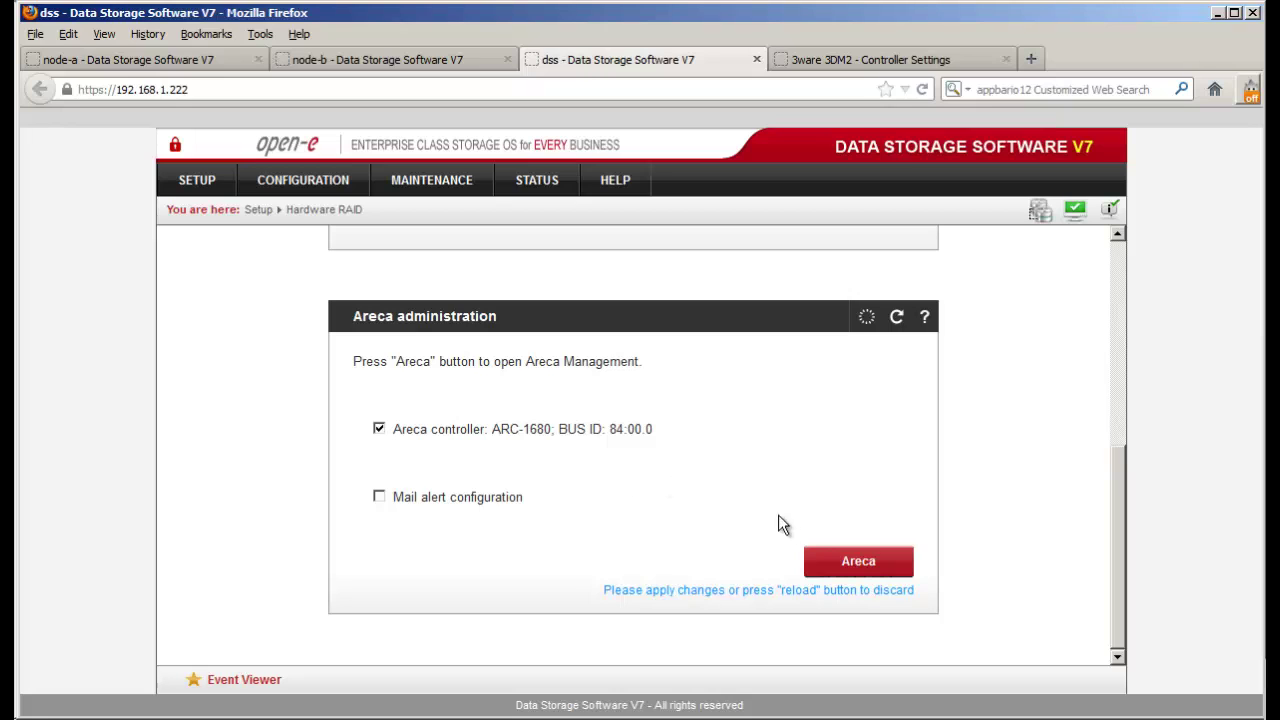
{"action": "left_click", "coordinate": [836, 571]}
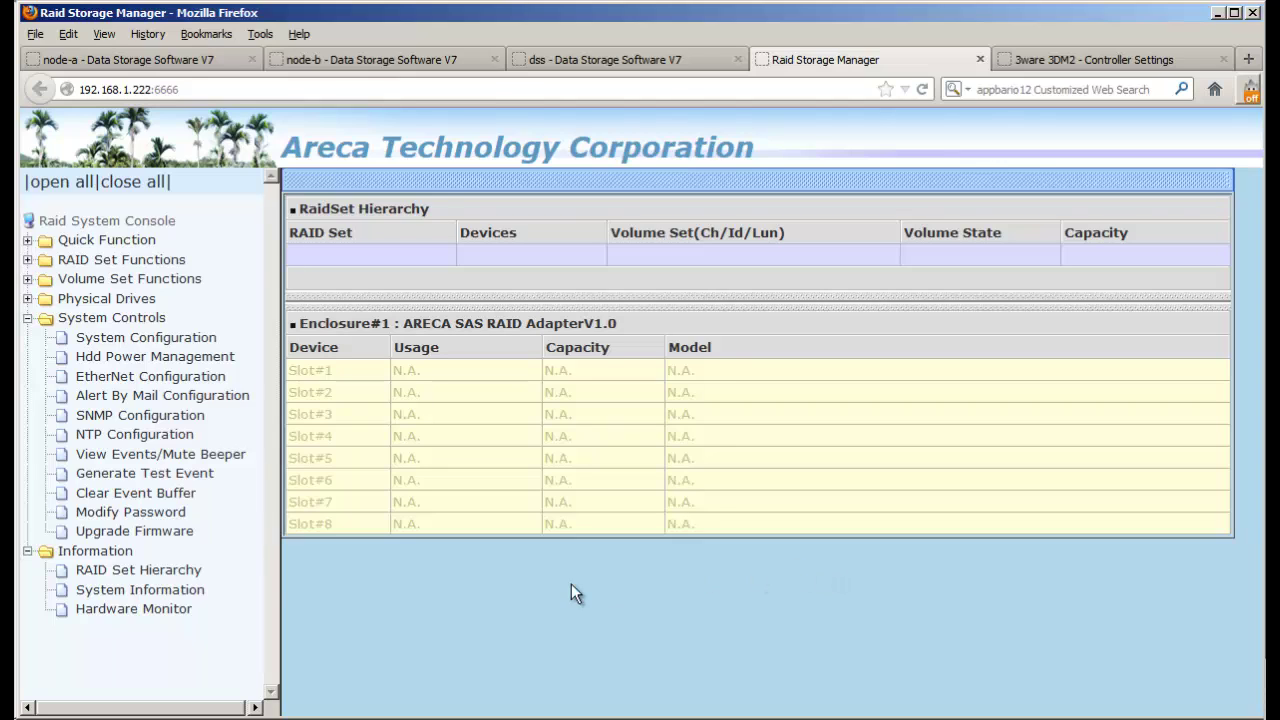
Compare the ARC-1680's installed firmware version in its system information with the release on Areca's download page in Internet Explorer.
{"action": "left_click", "coordinate": [192, 591]}
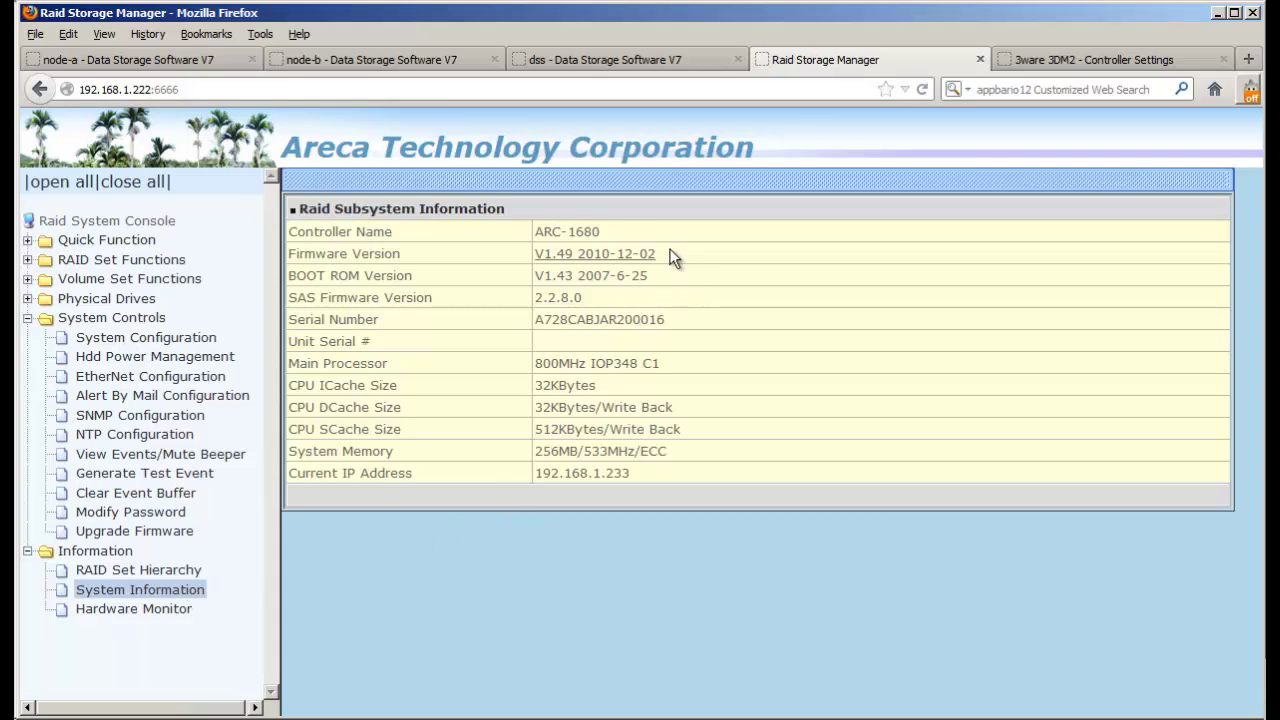
{"action": "left_click_drag", "start_coordinate": [660, 258], "coordinate": [530, 257]}
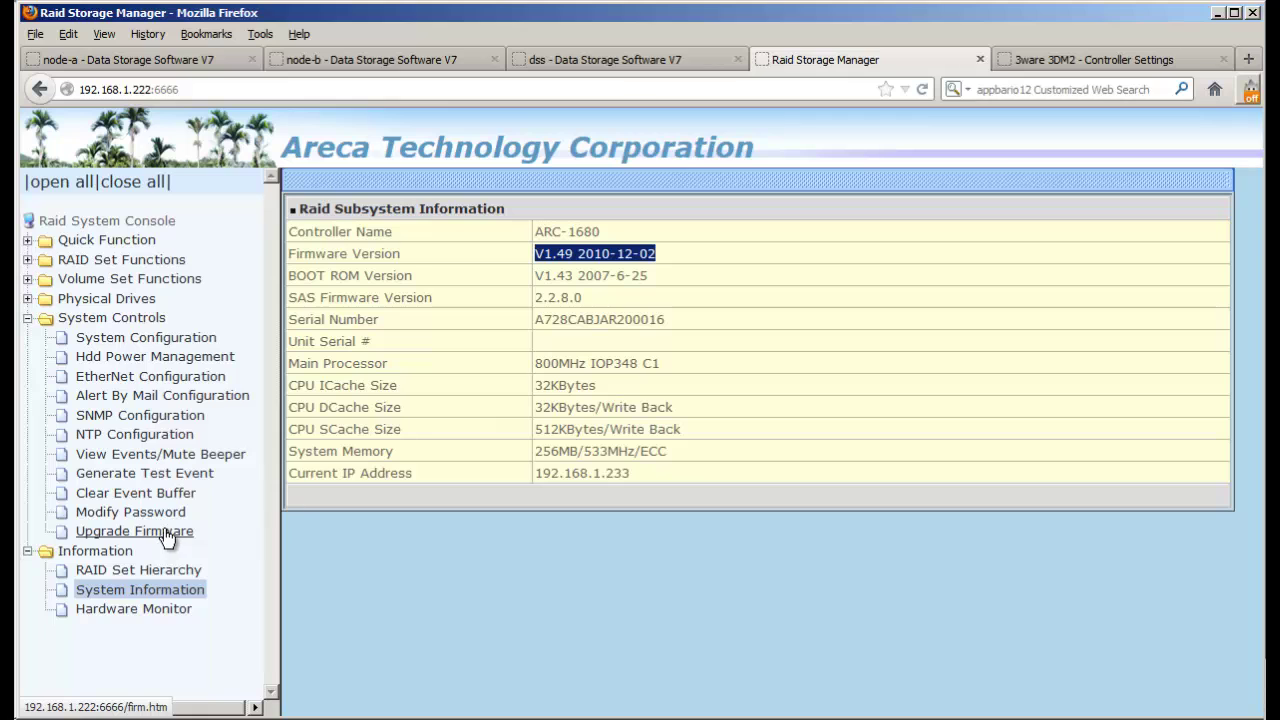
{"action": "left_click", "coordinate": [200, 719]}
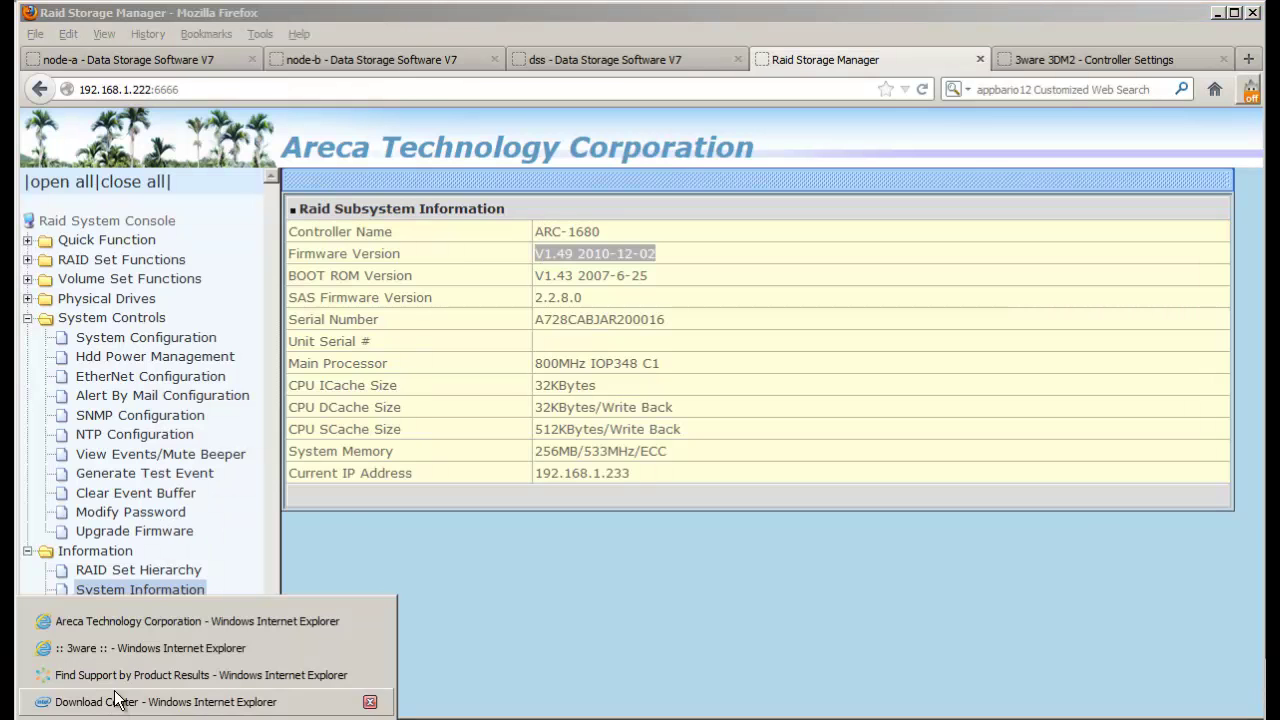
{"action": "left_click", "coordinate": [133, 623]}
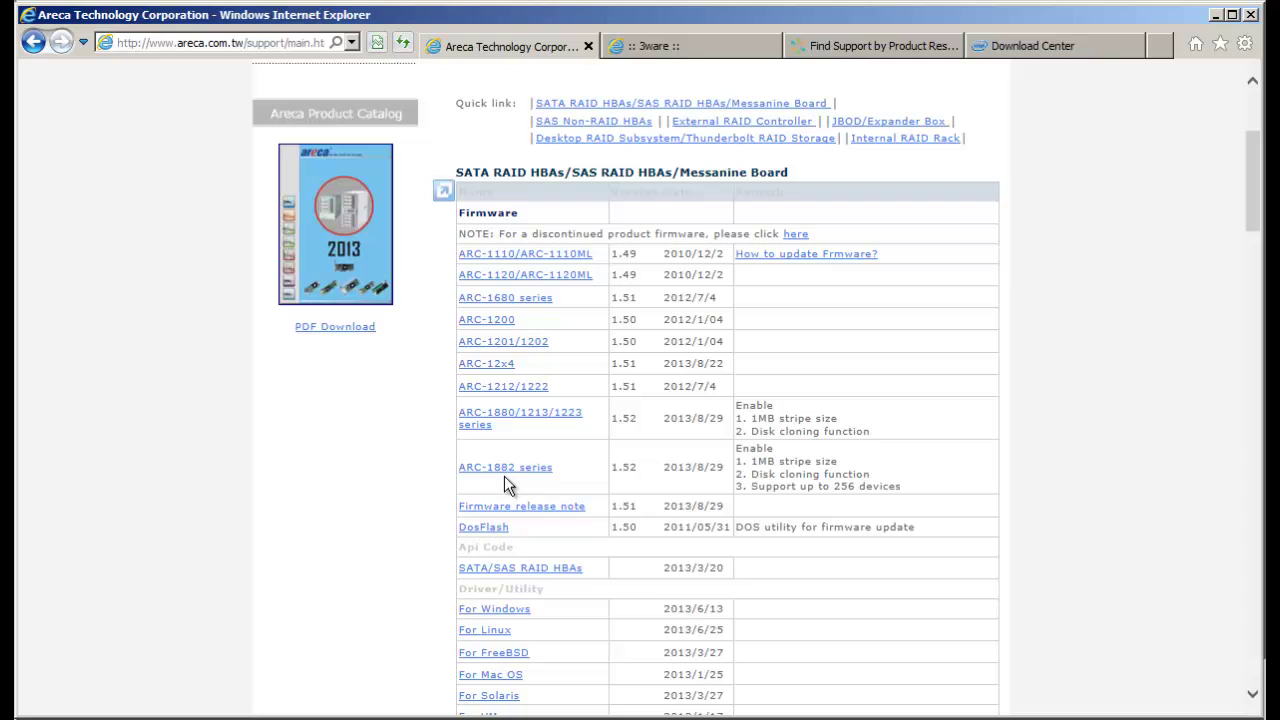
{"action": "scroll", "coordinate": [729, 391], "scroll_direction": "up", "scroll_amount": 3}
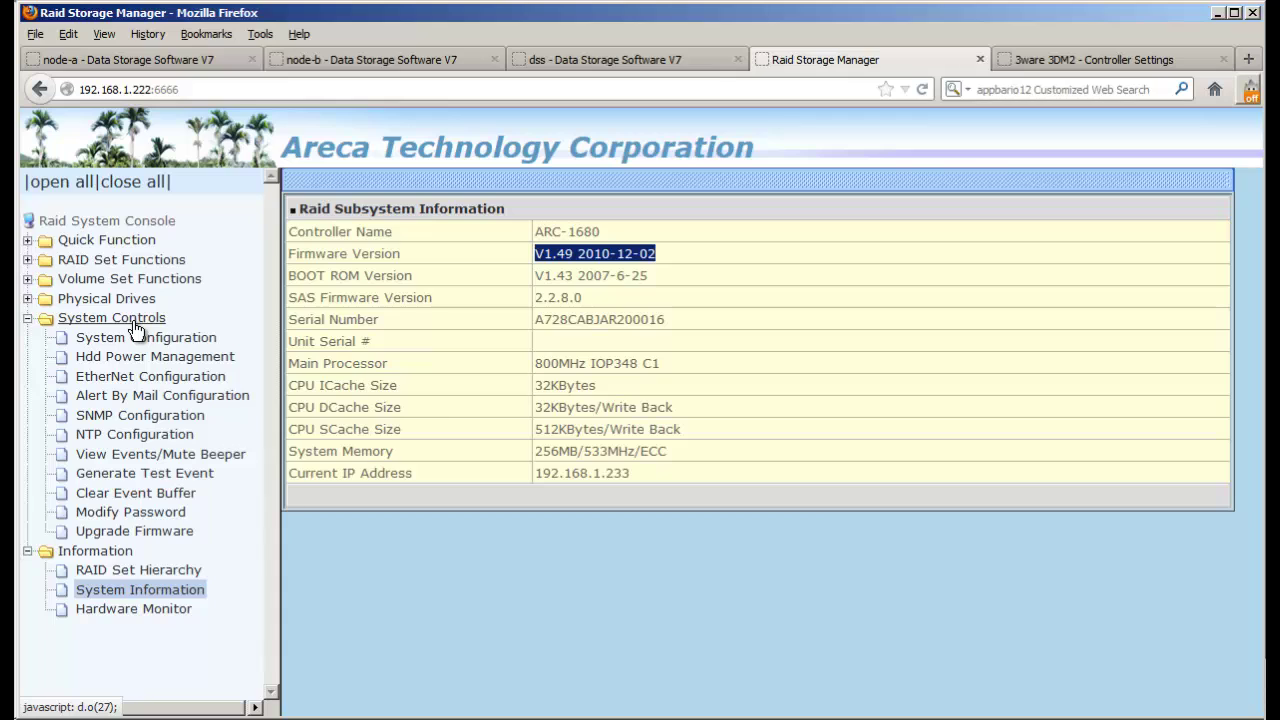
Upgrade the Areca controller's firmware with ARC1680FIRM.BIN from the LM\Firmware\Areca folder, with the operation confirmed.
{"action": "left_click", "coordinate": [189, 536]}
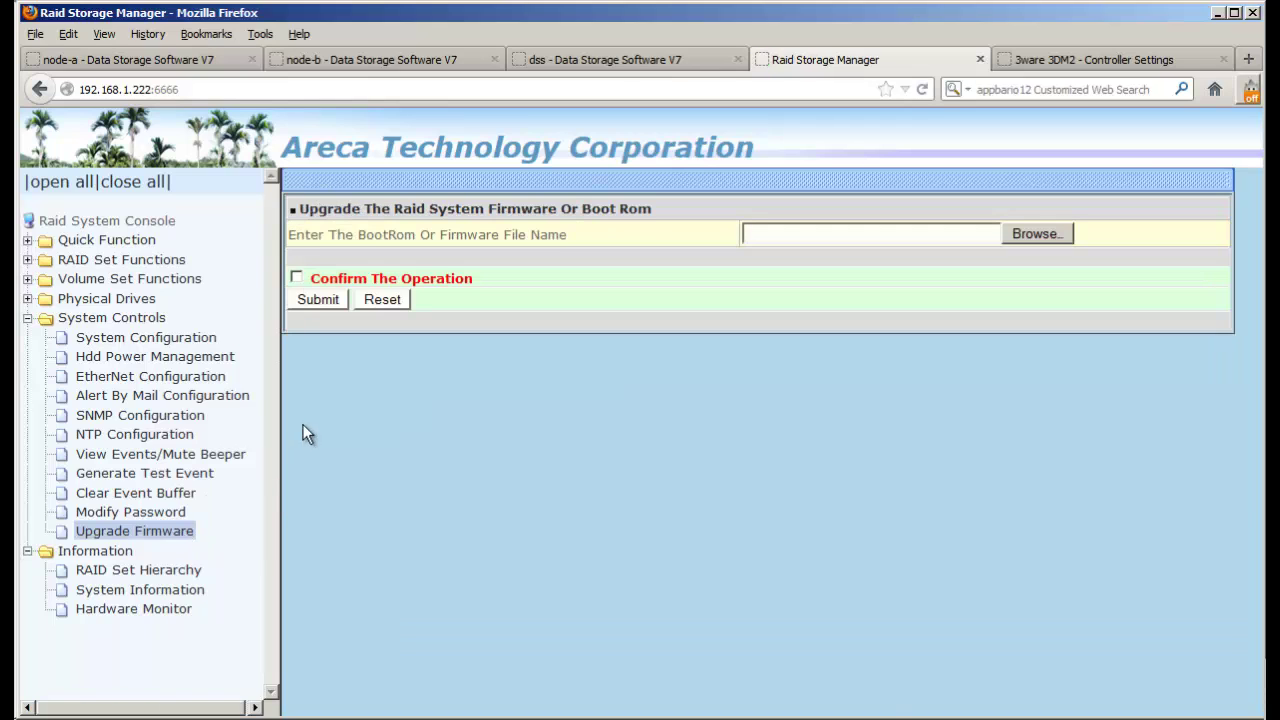
{"action": "left_click", "coordinate": [297, 278]}
{"action": "left_click", "coordinate": [1035, 234]}
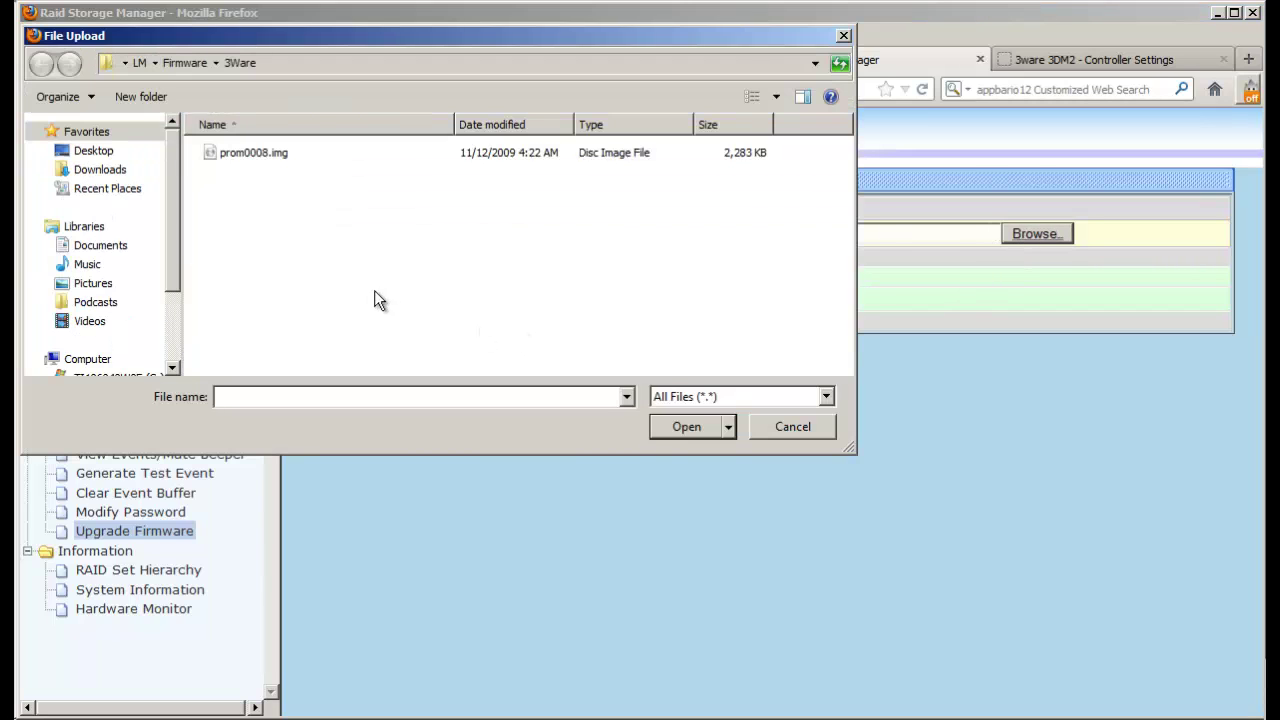
{"action": "left_click", "coordinate": [187, 62]}
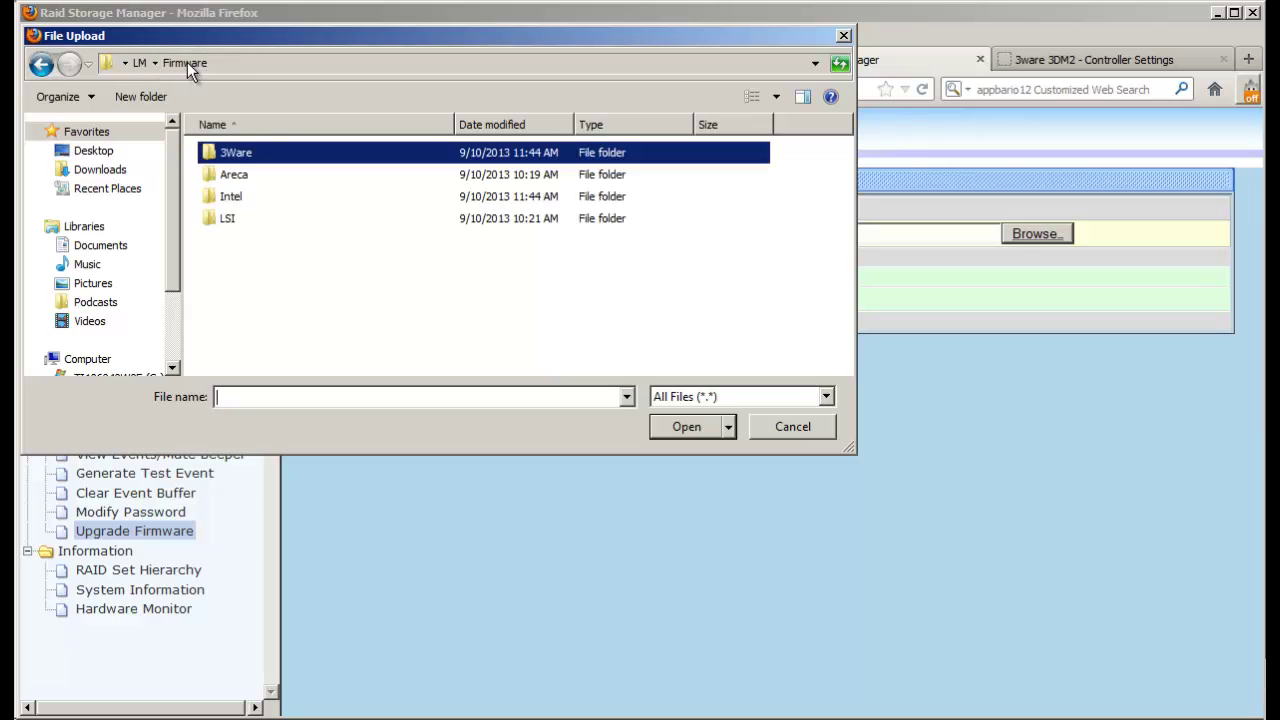
{"action": "double_click", "coordinate": [246, 180]}
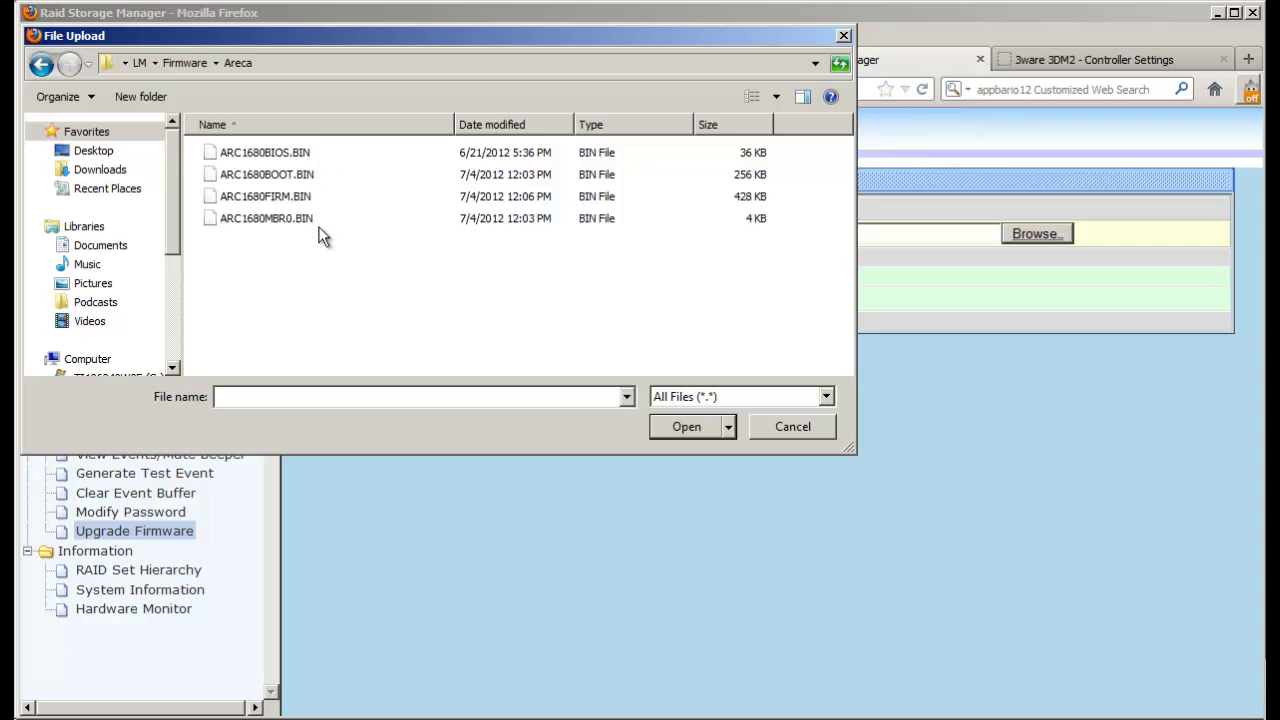
{"action": "left_click_drag", "start_coordinate": [441, 38], "coordinate": [599, 88]}
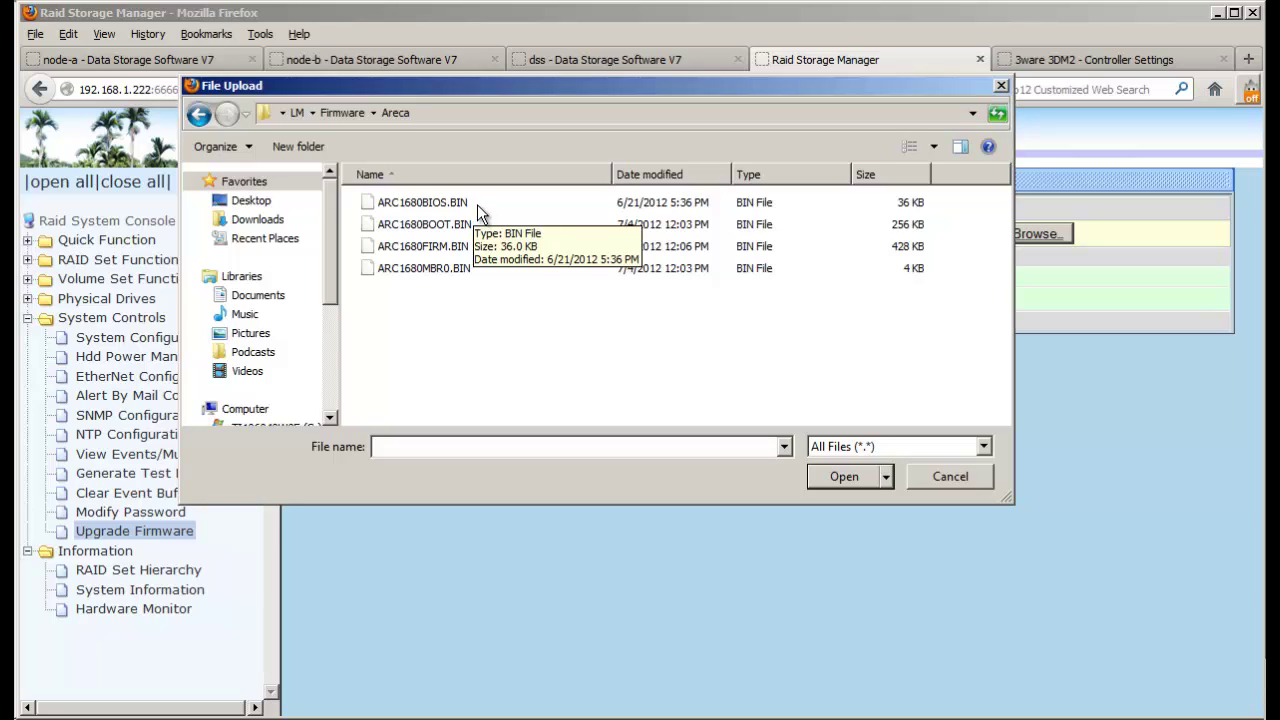
{"action": "left_click", "coordinate": [440, 247]}
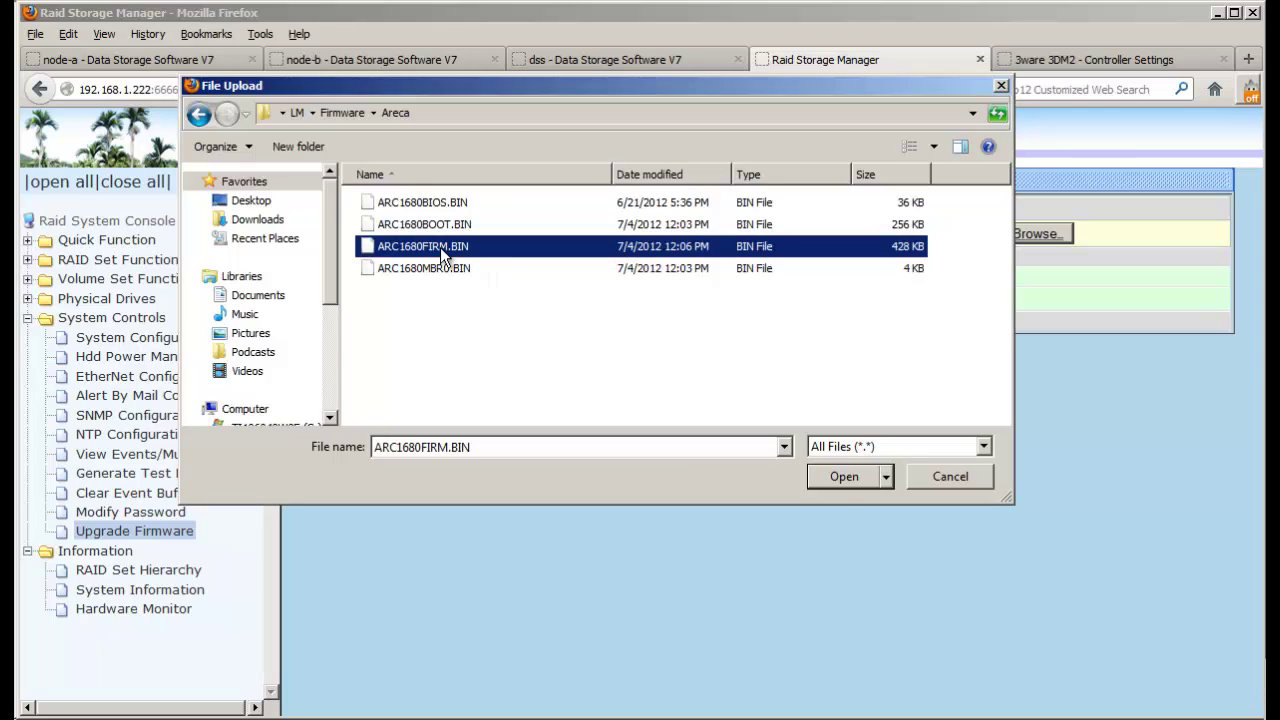
{"action": "left_click", "coordinate": [850, 481]}
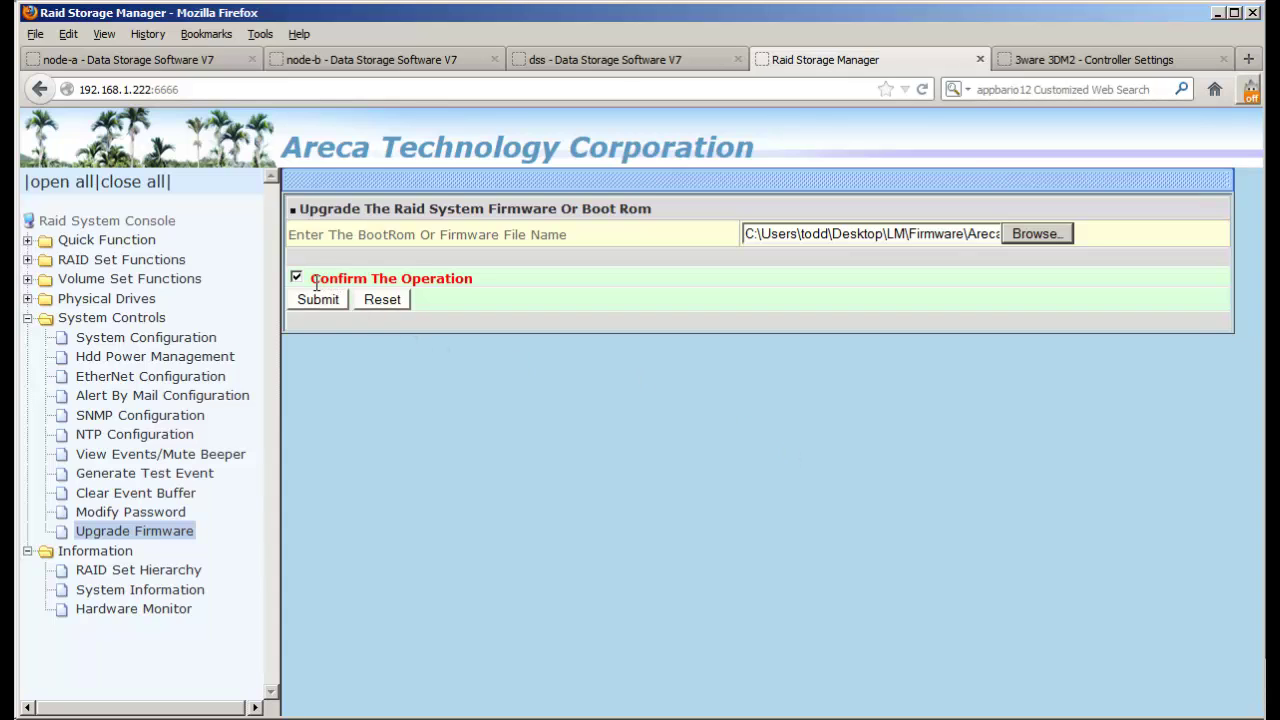
{"action": "left_click", "coordinate": [335, 303]}
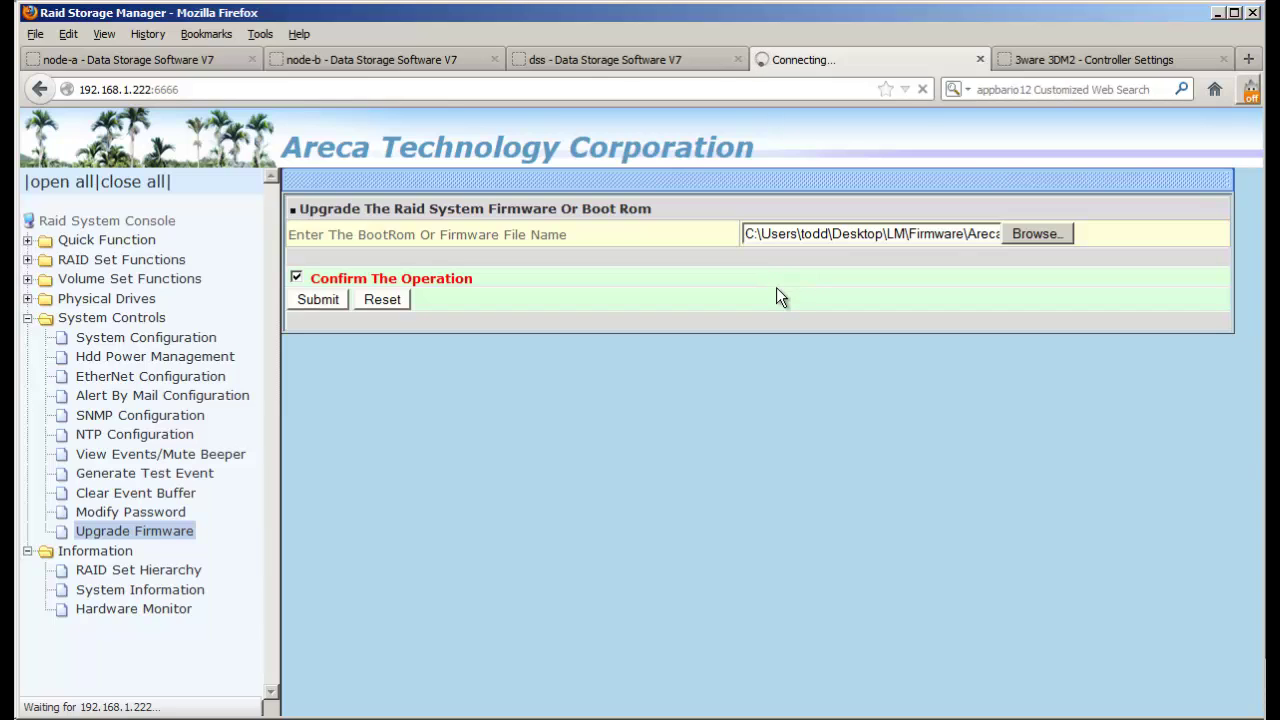
Proceed with the 9690SA-4I4E firmware update in 3DM2 and check the Areca controller's response to its upgrade.
{"action": "left_click", "coordinate": [1089, 62]}
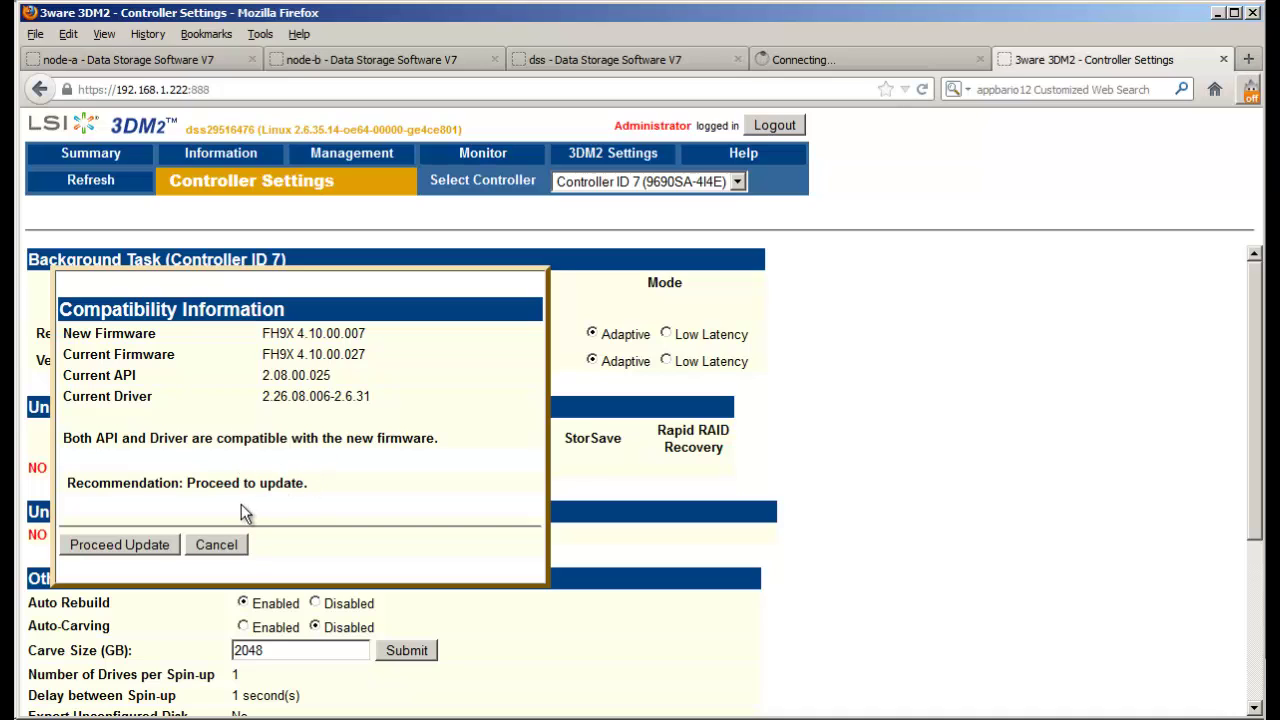
{"action": "left_click", "coordinate": [137, 544]}
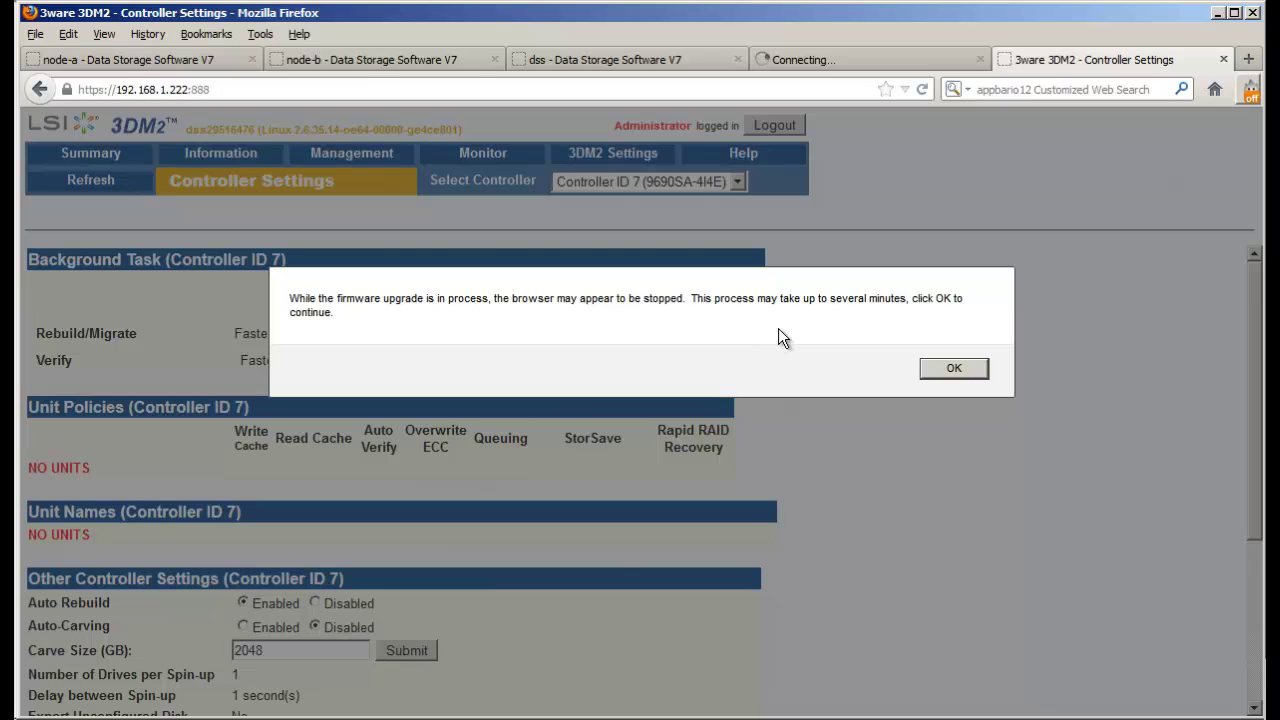
{"action": "left_click", "coordinate": [945, 369]}
{"action": "scroll", "coordinate": [926, 410], "scroll_direction": "down", "scroll_amount": 3}
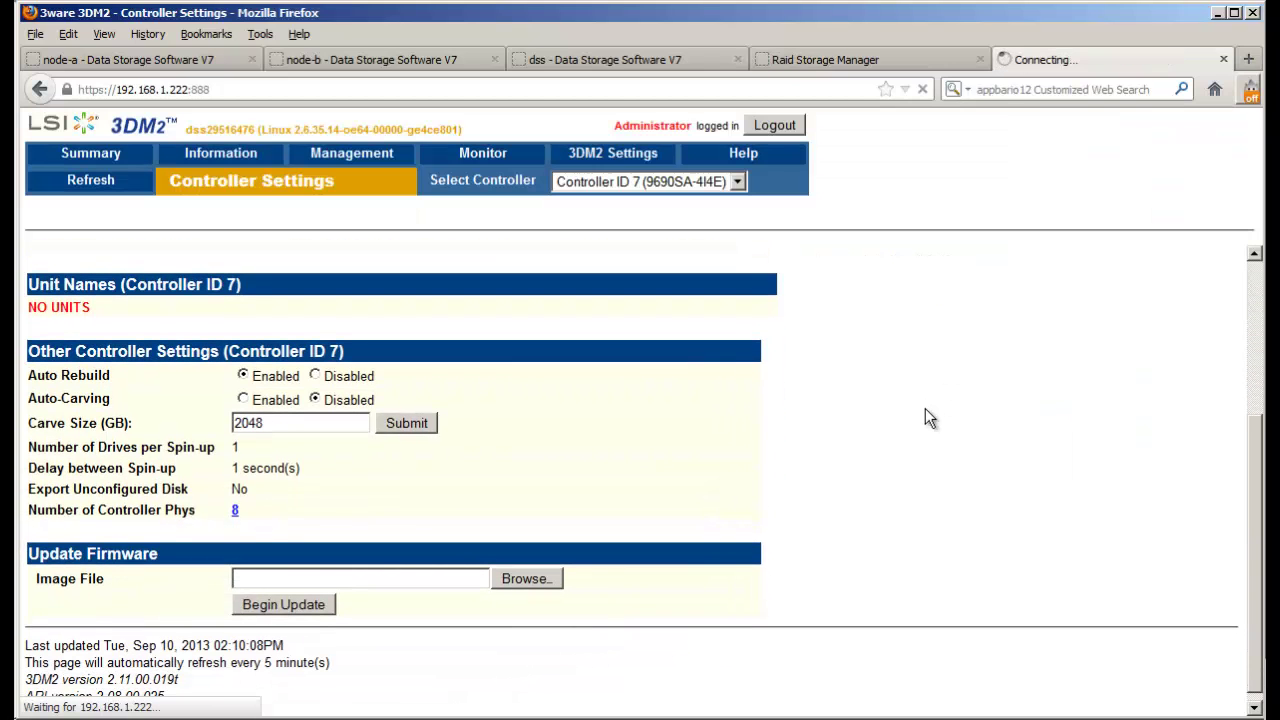
{"action": "left_click", "coordinate": [913, 62]}
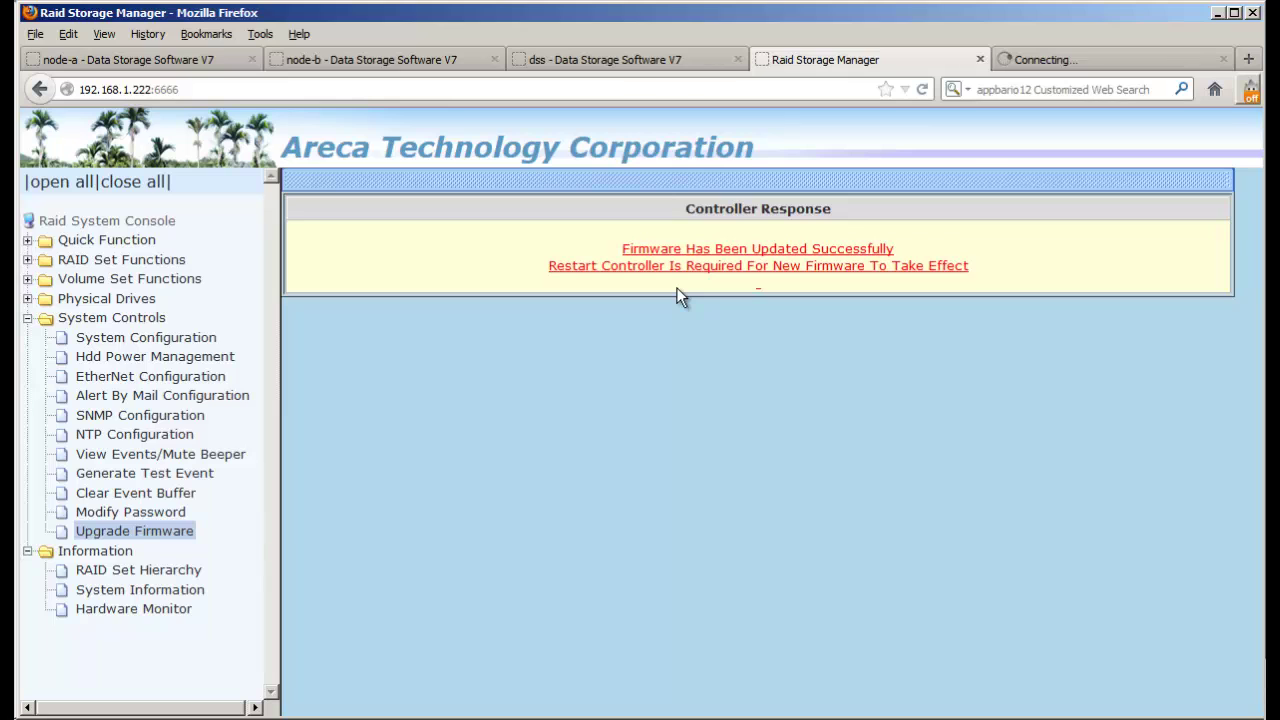
{"action": "left_click", "coordinate": [1078, 57]}
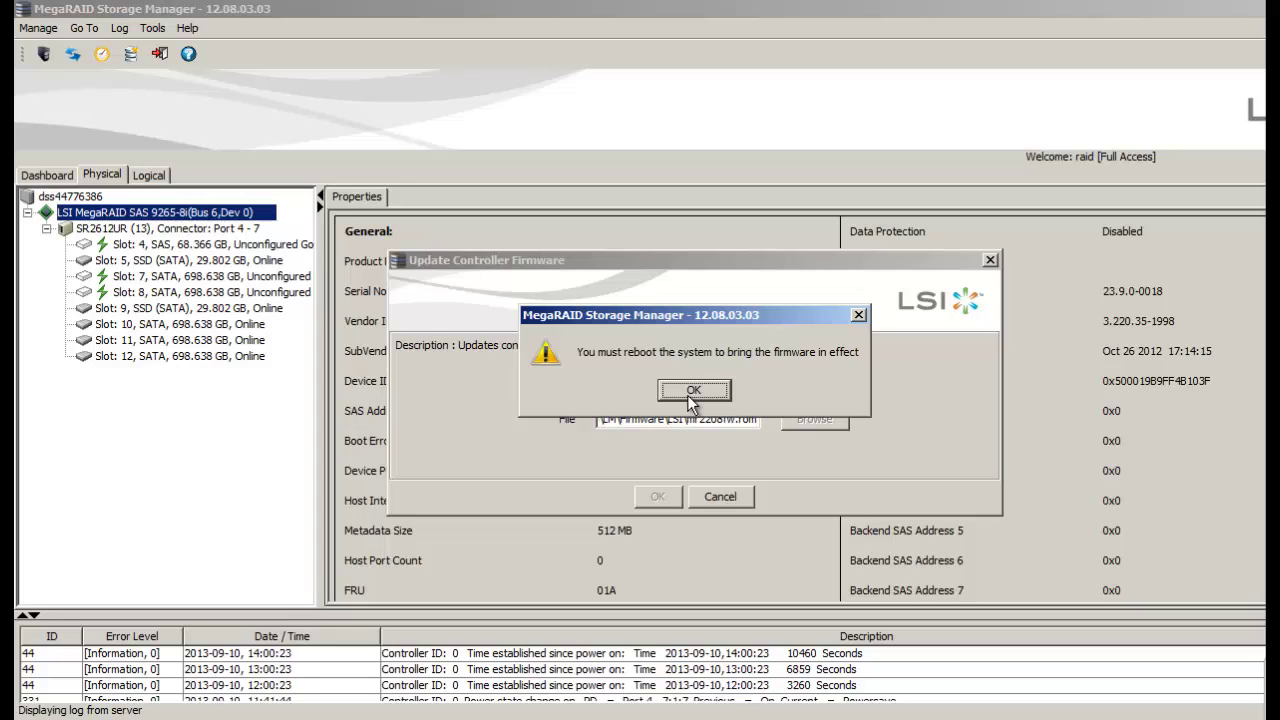
Acknowledge the reboot notice for the LSI MegaRAID SAS 9265-8i firmware update in MegaRAID Storage Manager.
{"action": "left_click", "coordinate": [691, 398]}
{"action": "left_click", "coordinate": [692, 394]}
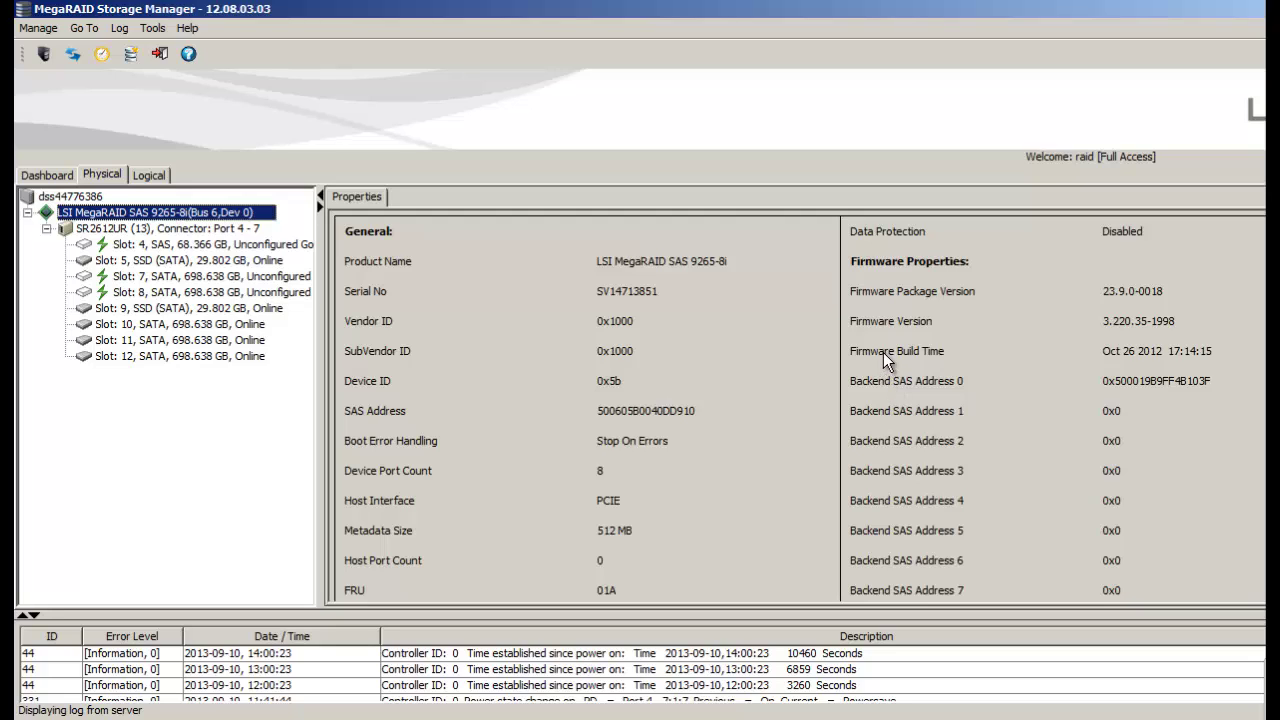
{"action": "left_click", "coordinate": [146, 324]}
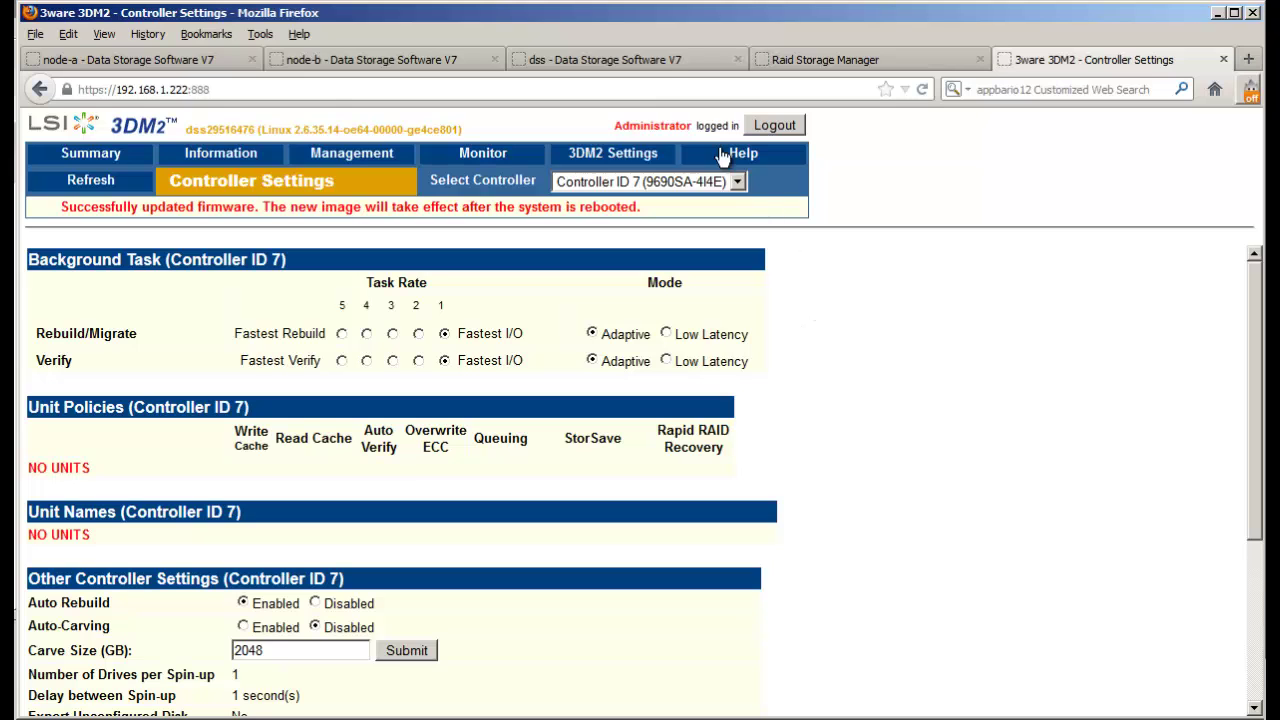
Mark Monday in the dss server's restart schedule and restart the dss system immediately, confirming the restart.
{"action": "left_click", "coordinate": [659, 59]}
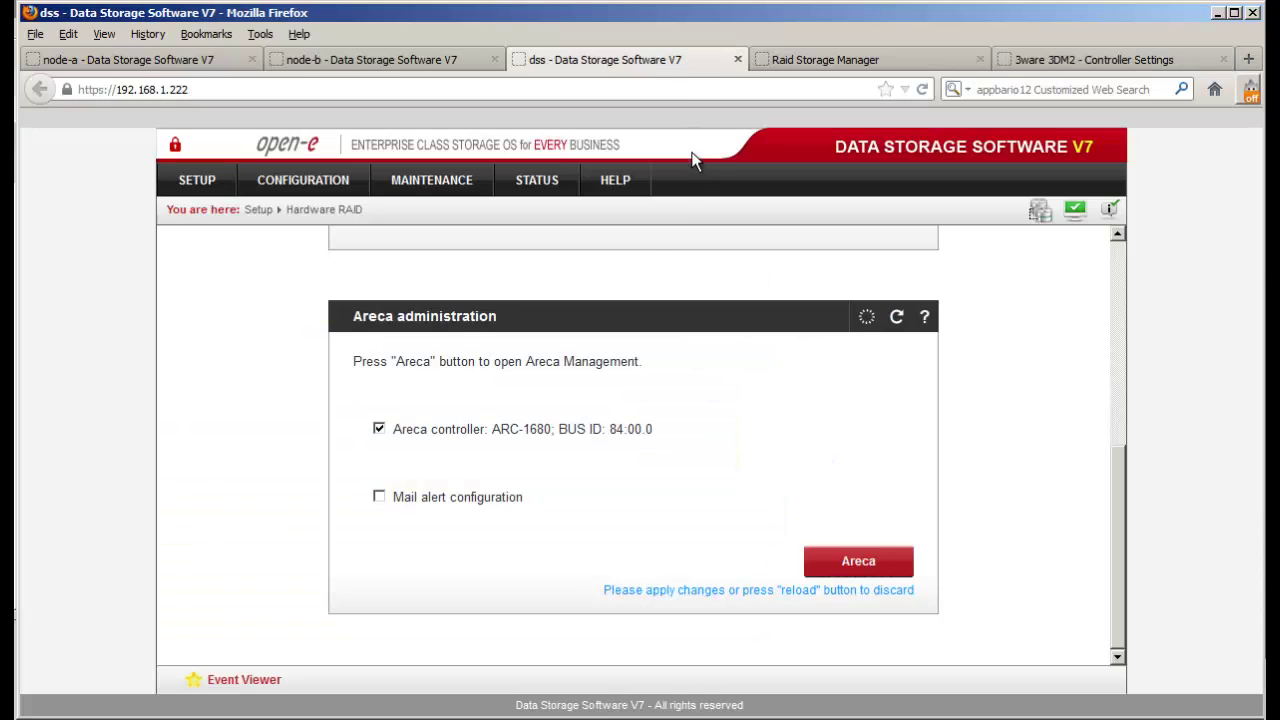
{"action": "left_click", "coordinate": [414, 181]}
{"action": "left_click", "coordinate": [438, 215]}
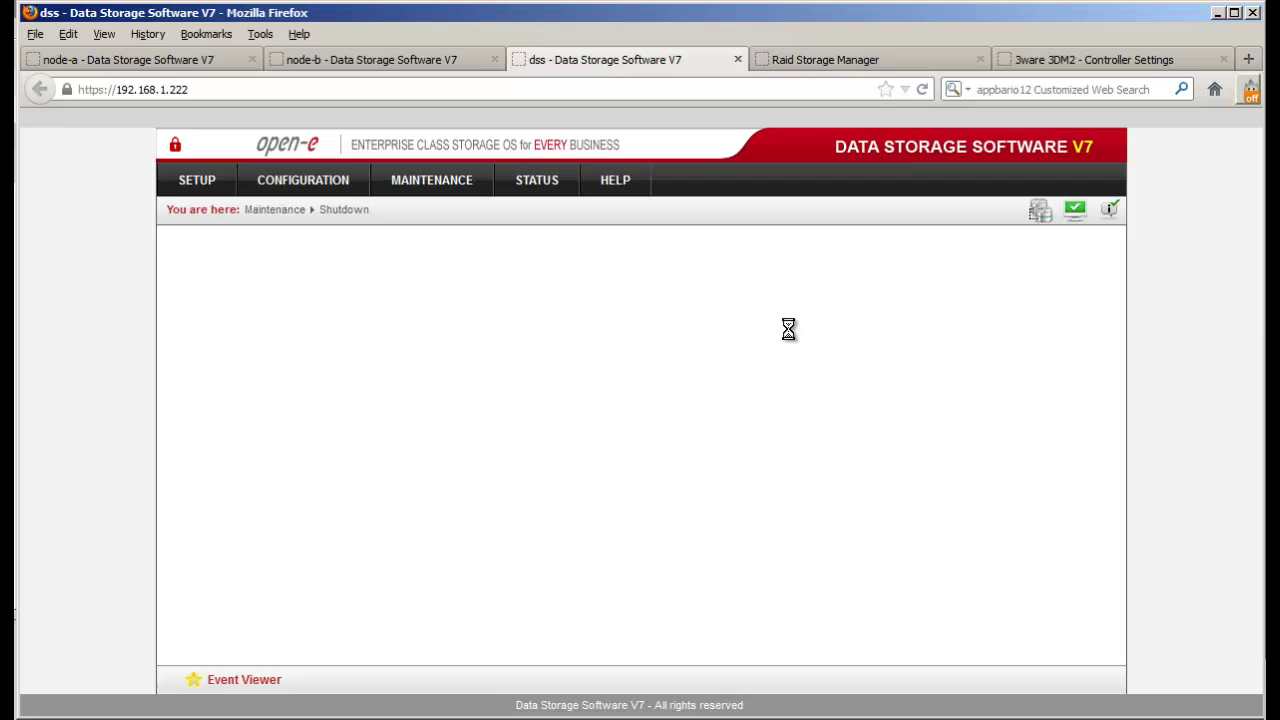
{"action": "scroll", "coordinate": [559, 463], "scroll_direction": "down", "scroll_amount": 2}
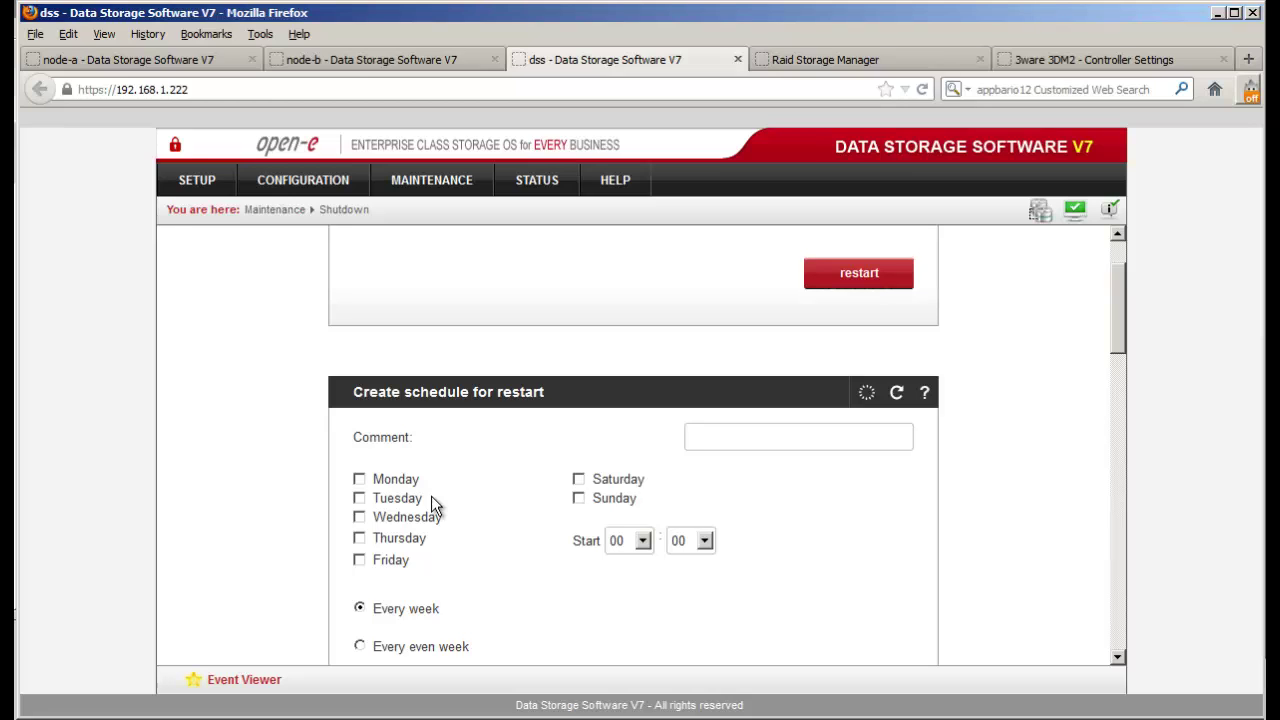
{"action": "left_click", "coordinate": [359, 481]}
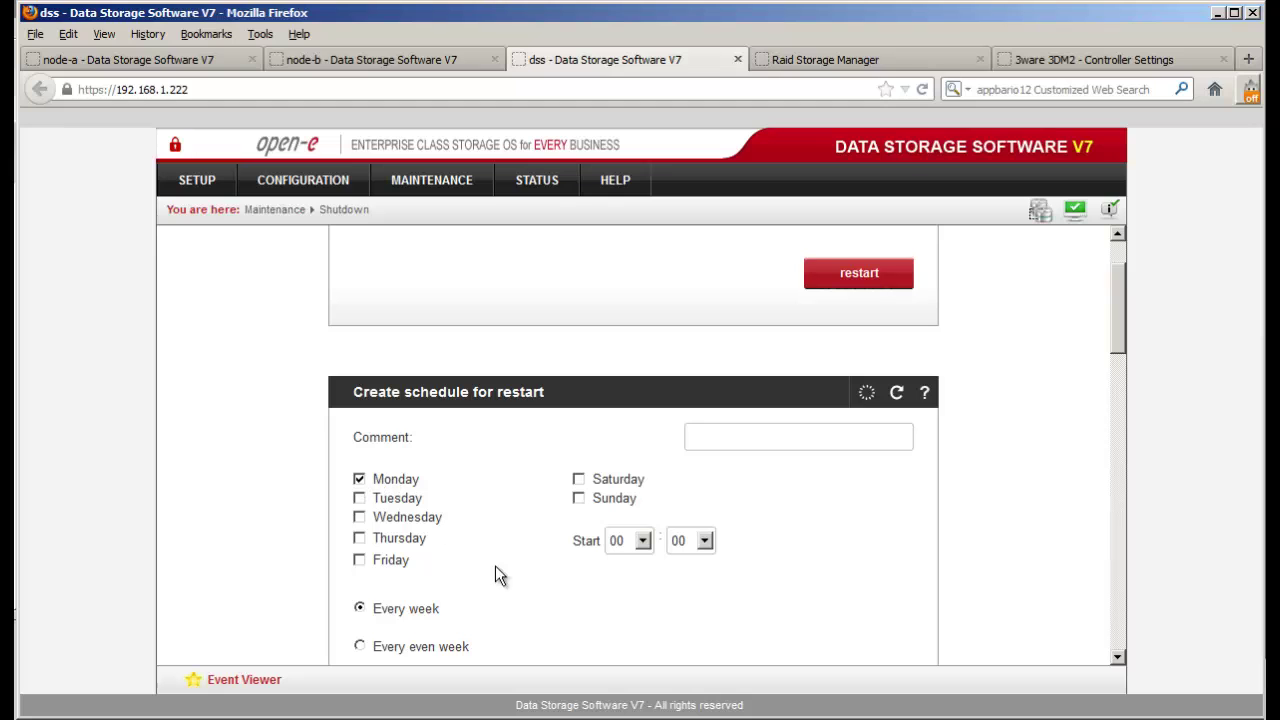
{"action": "left_click", "coordinate": [822, 278]}
{"action": "left_click", "coordinate": [610, 366]}
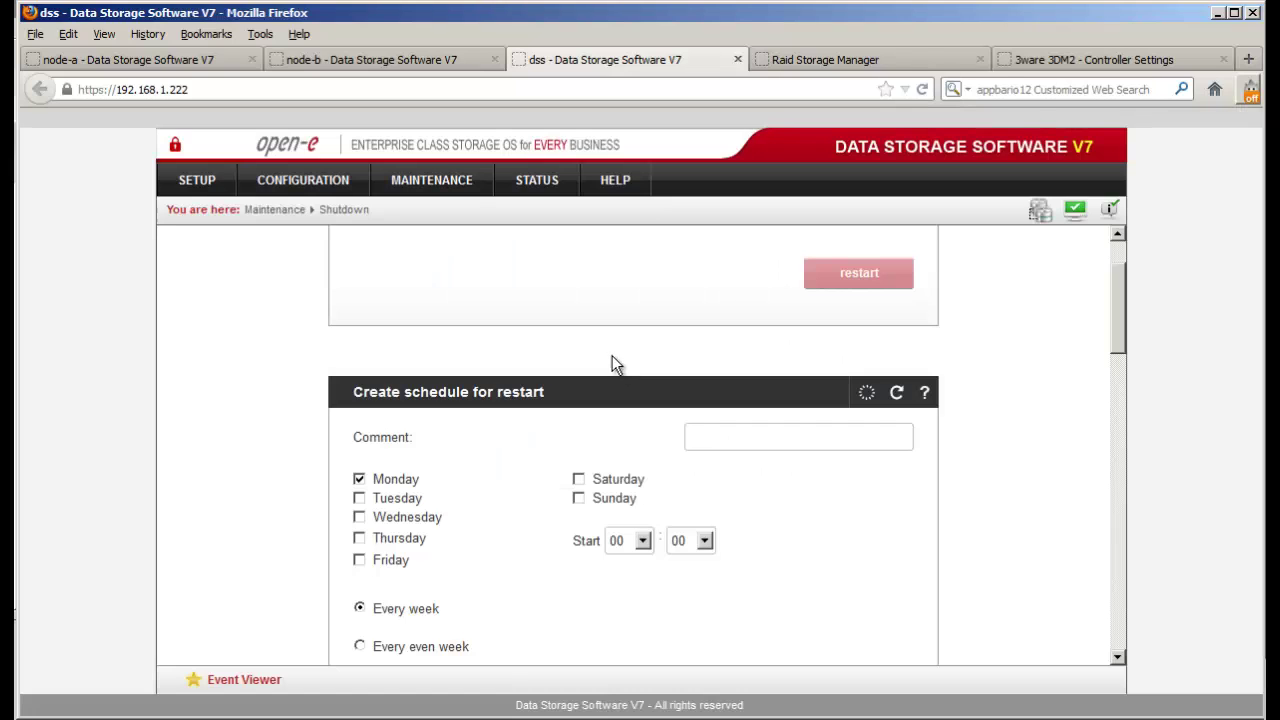
Open the shutdown settings of the node-b server.
{"action": "left_click", "coordinate": [420, 60]}
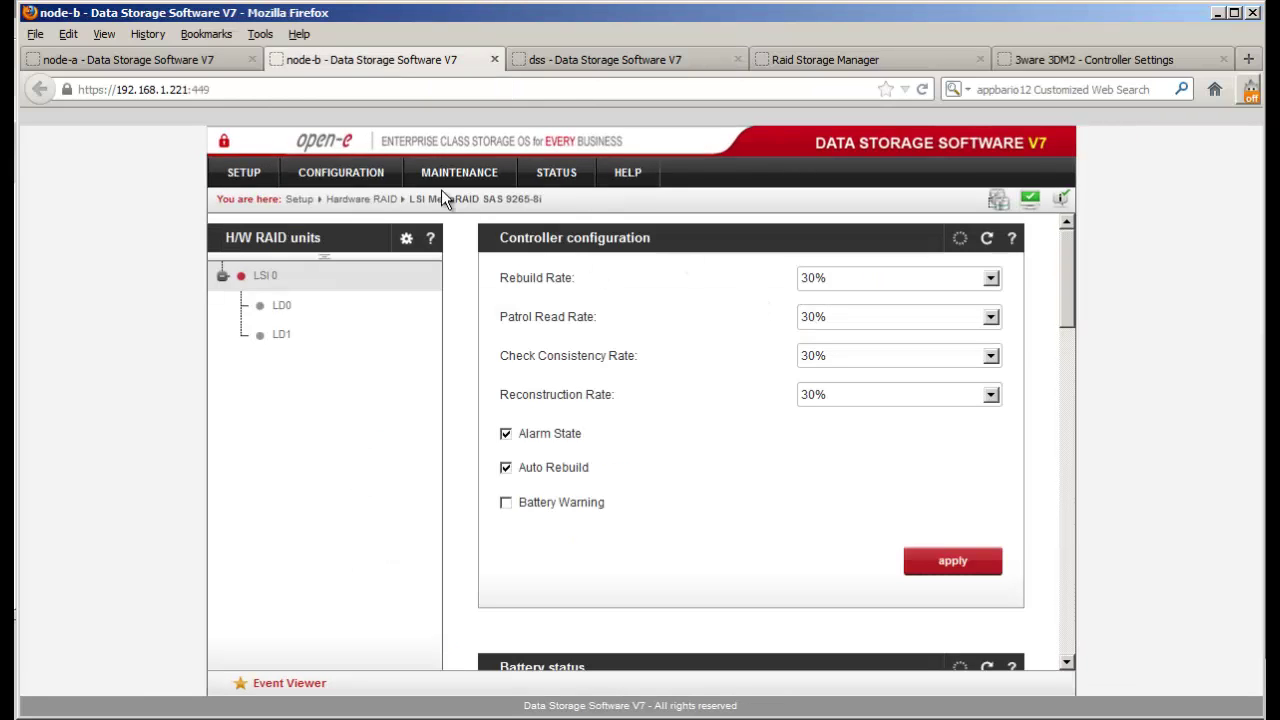
{"action": "mouse_move", "coordinate": [457, 175]}
{"action": "left_click", "coordinate": [466, 200]}
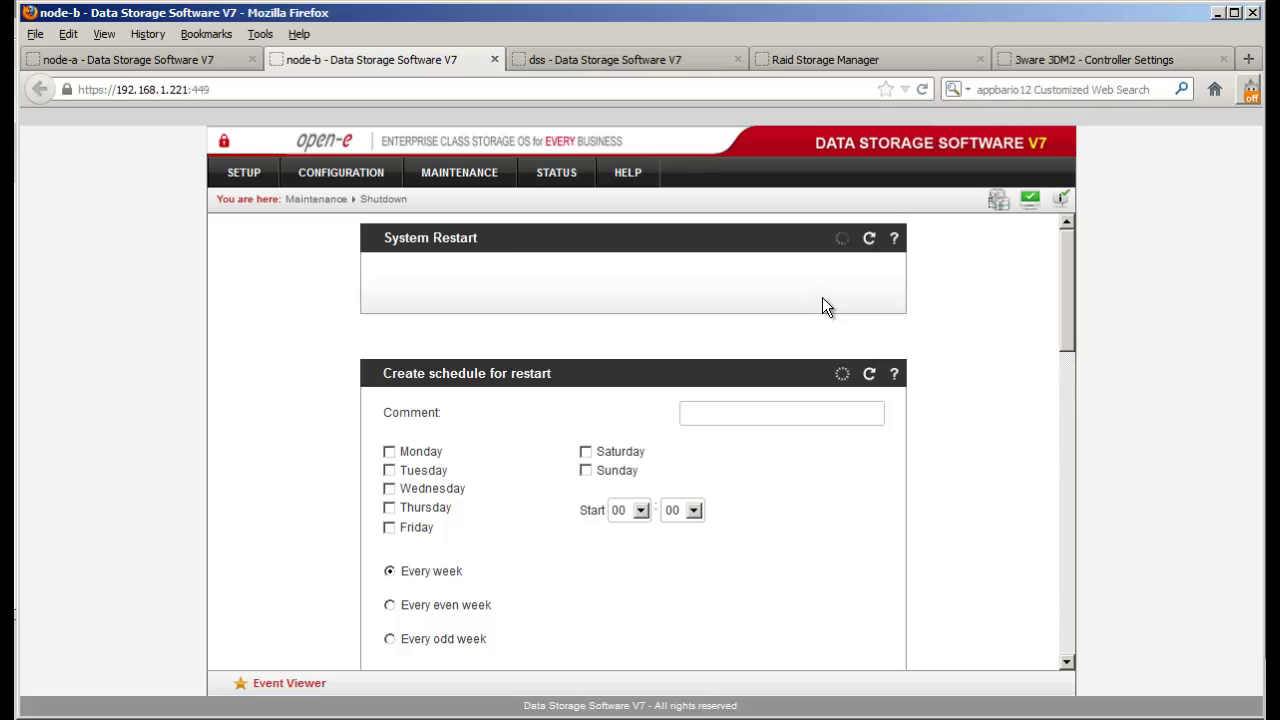
Restart the node-a server from its shutdown settings and confirm the restart.
{"action": "left_click", "coordinate": [100, 59]}
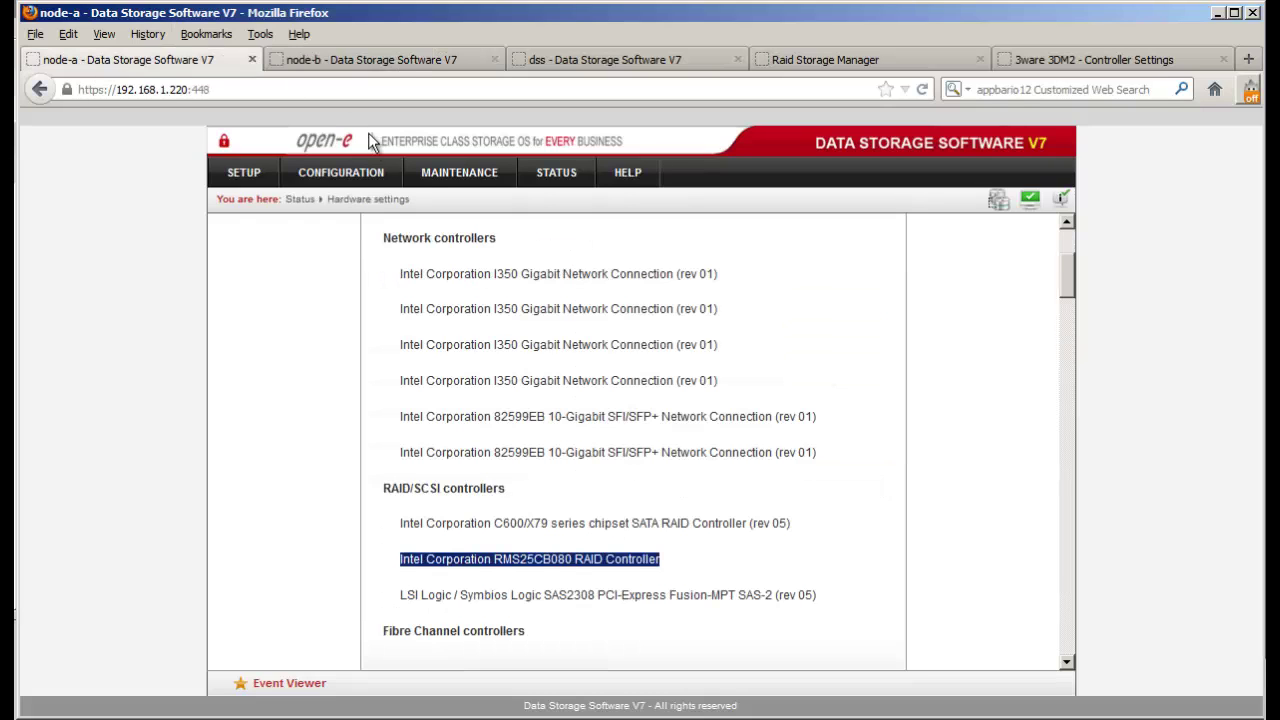
{"action": "mouse_move", "coordinate": [448, 182]}
{"action": "left_click", "coordinate": [483, 208]}
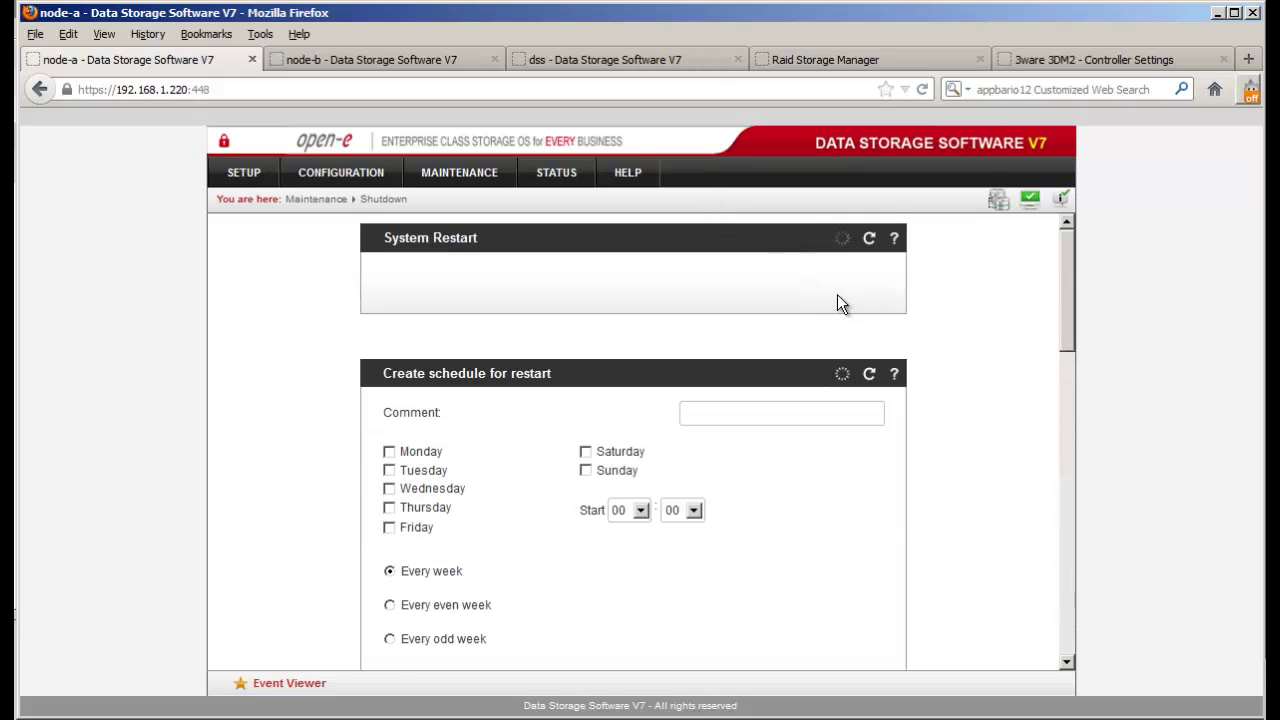
{"action": "left_click", "coordinate": [834, 338]}
{"action": "left_click", "coordinate": [612, 366]}
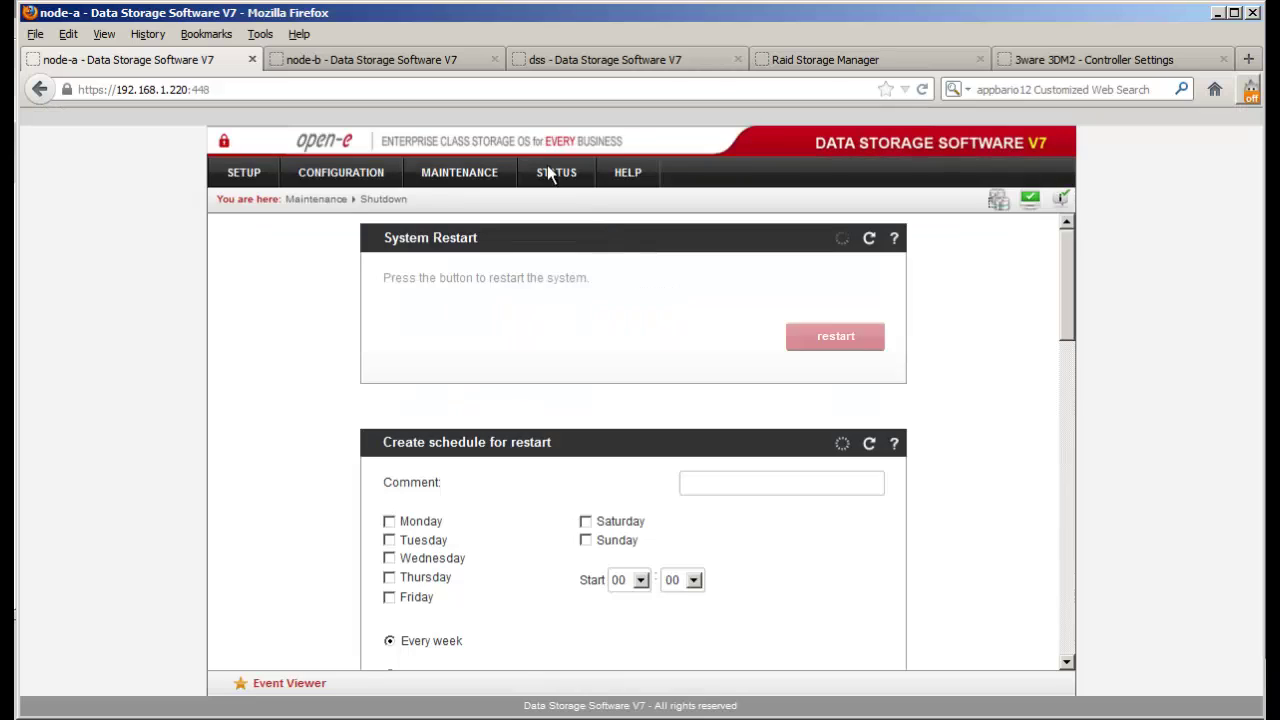
Return to the node-b server's shutdown settings and restart its system, confirming the restart.
{"action": "left_click", "coordinate": [467, 61]}
{"action": "left_click", "coordinate": [820, 333]}
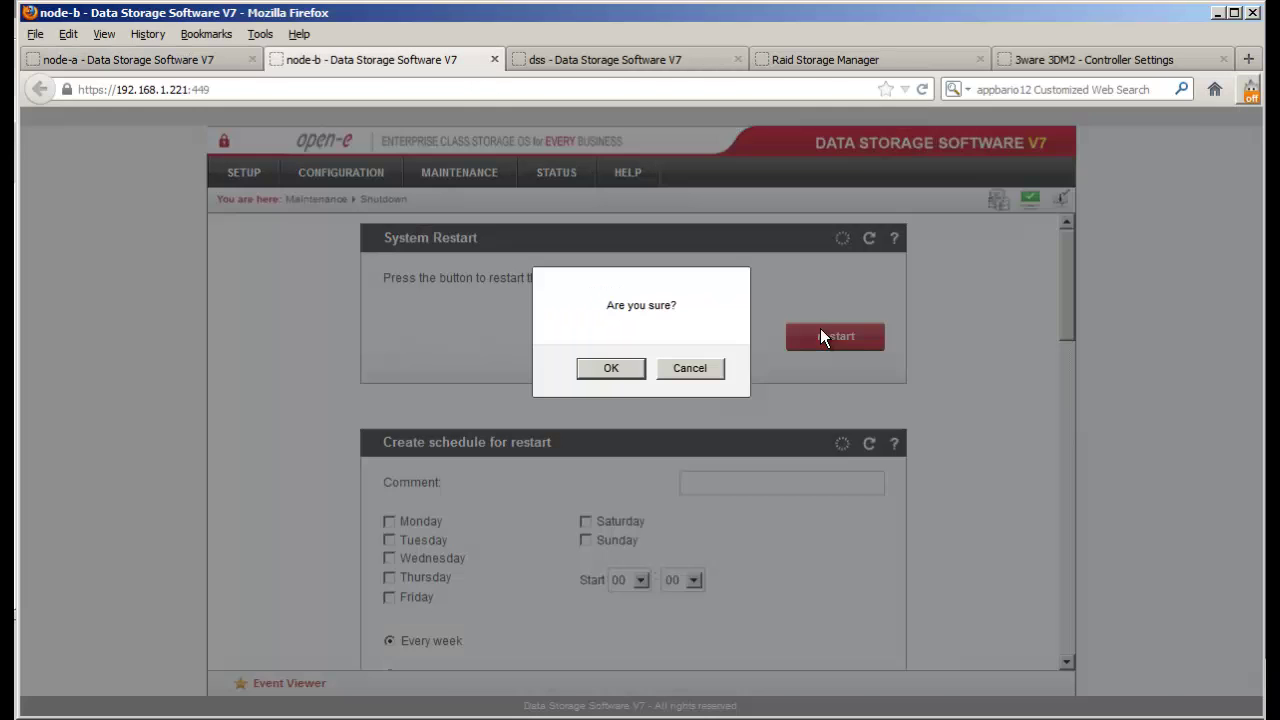
{"action": "left_click", "coordinate": [612, 368]}
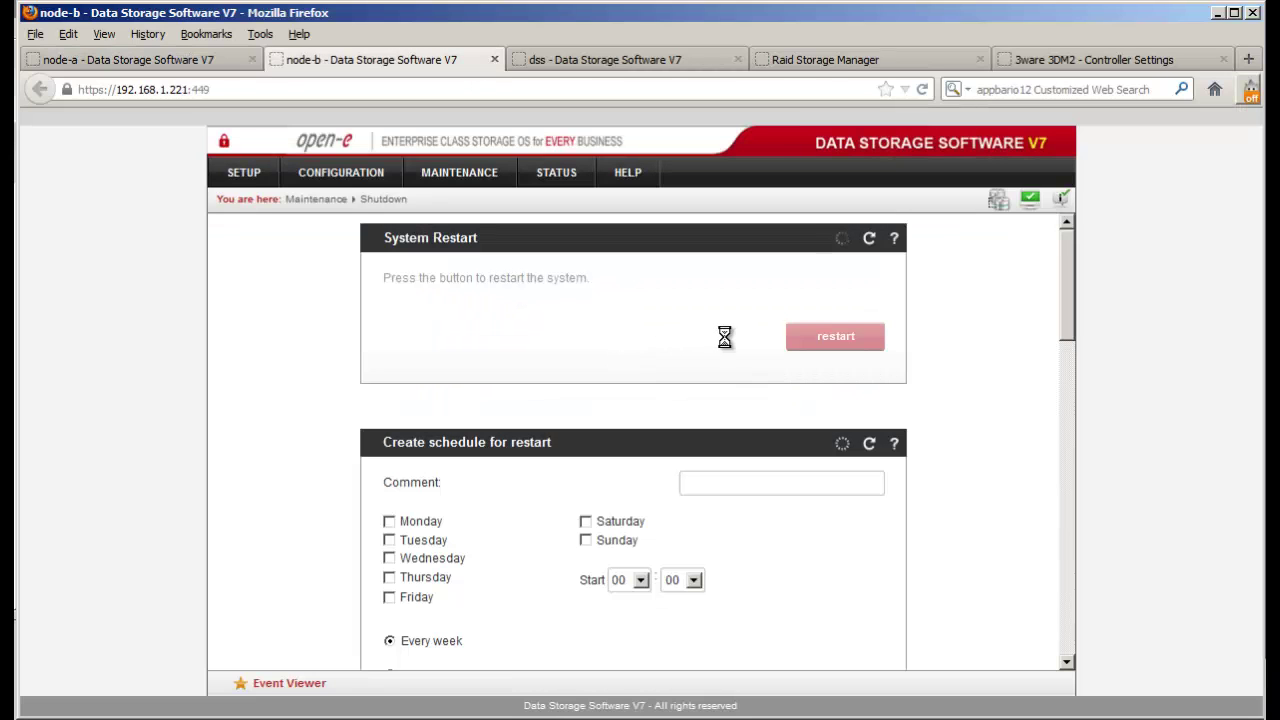